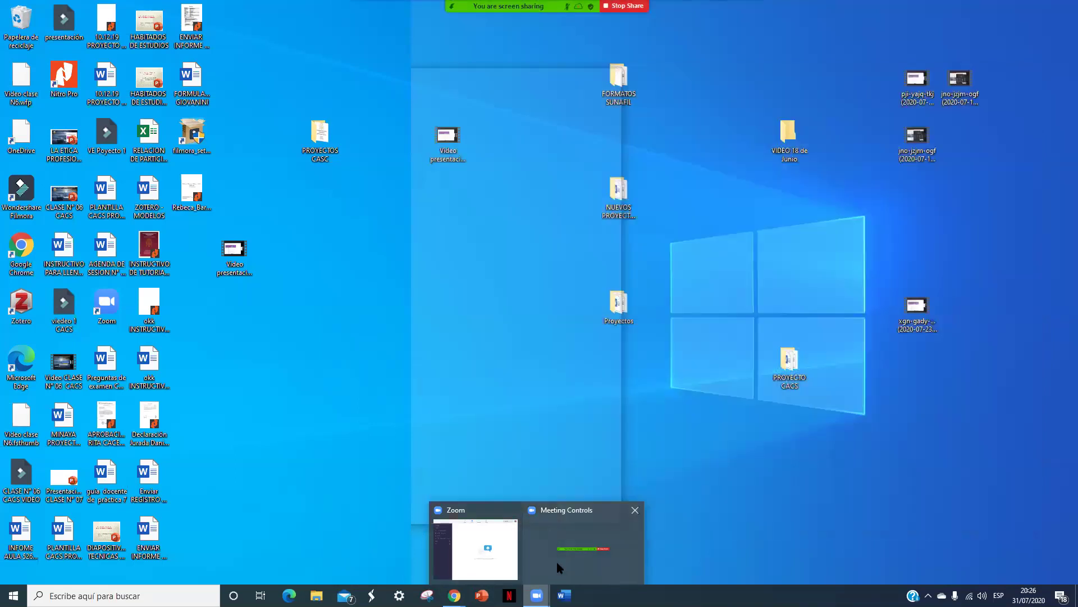
# Step: Clear the taskbar previews and Zoom's task list, then bring the Chrome window forward on another tab
pyautogui.click(558, 568)
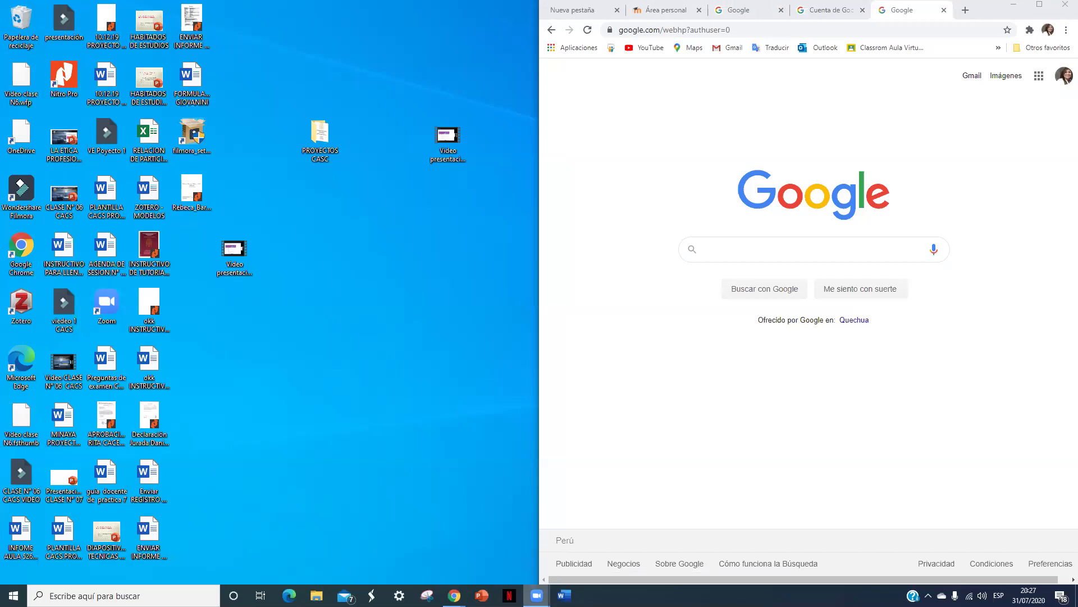
pyautogui.moveTo(455, 595)
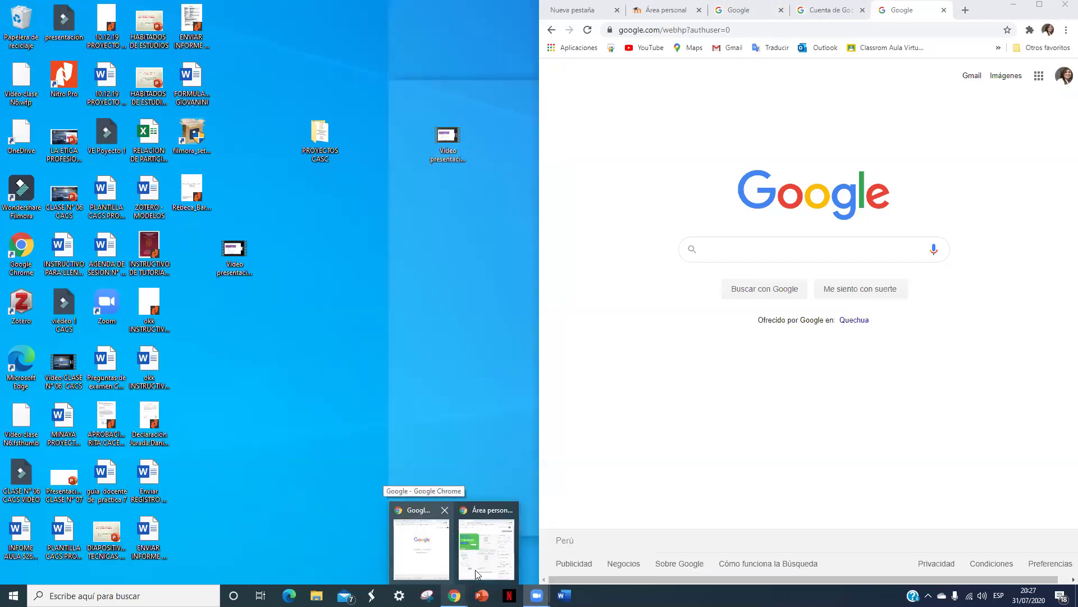
pyautogui.moveTo(475, 570)
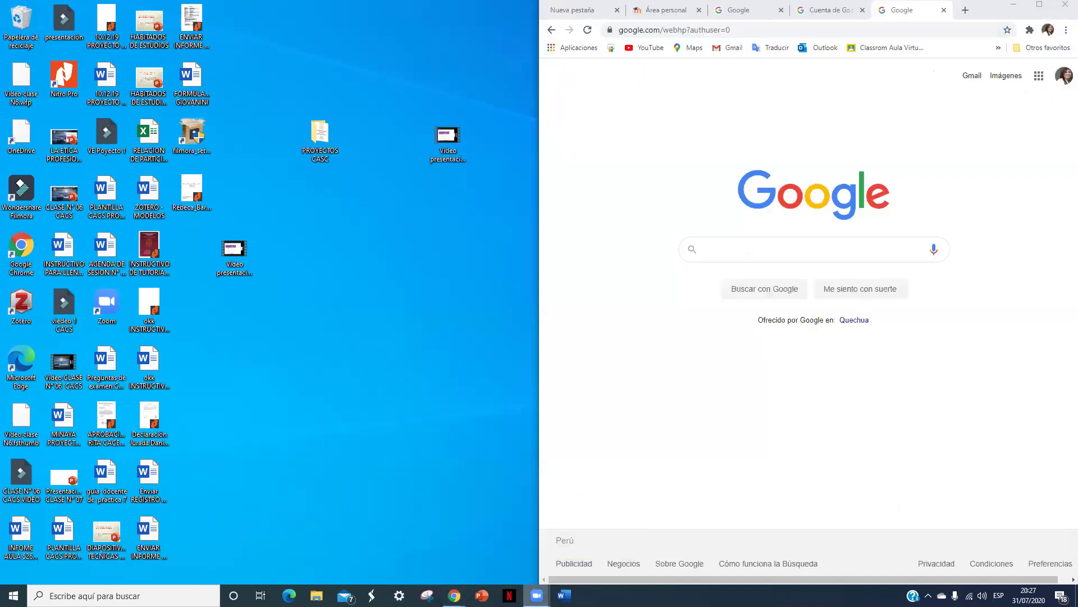
pyautogui.rightClick(537, 595)
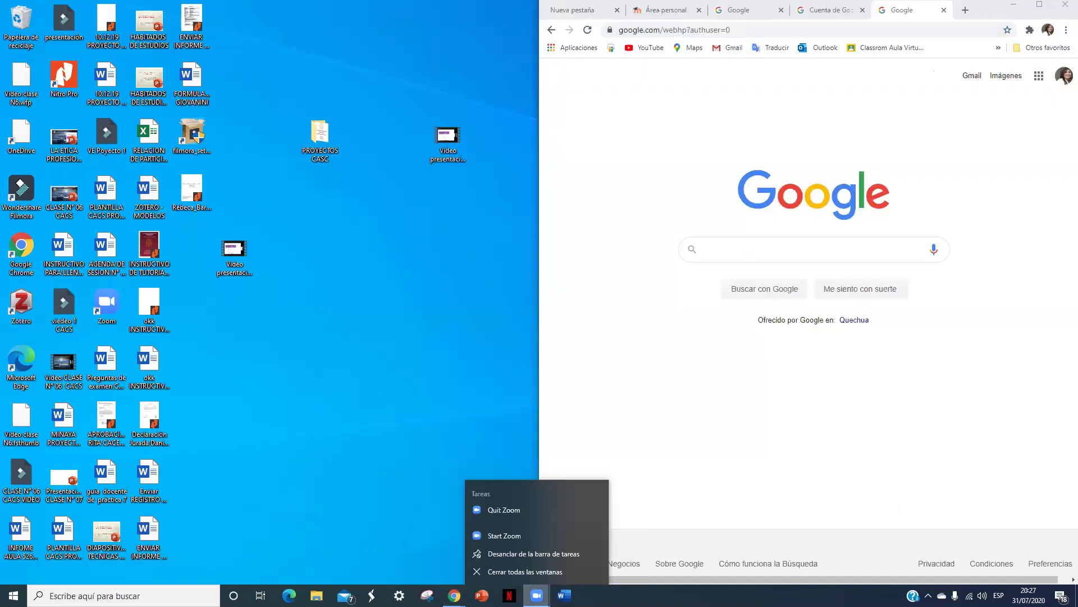
pyautogui.click(437, 565)
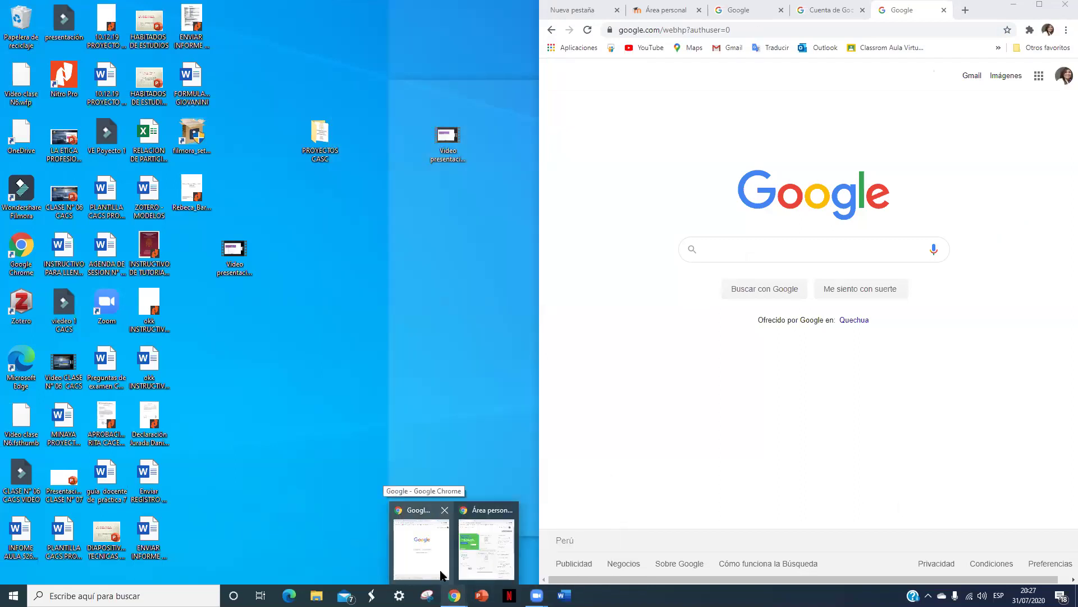
pyautogui.click(441, 574)
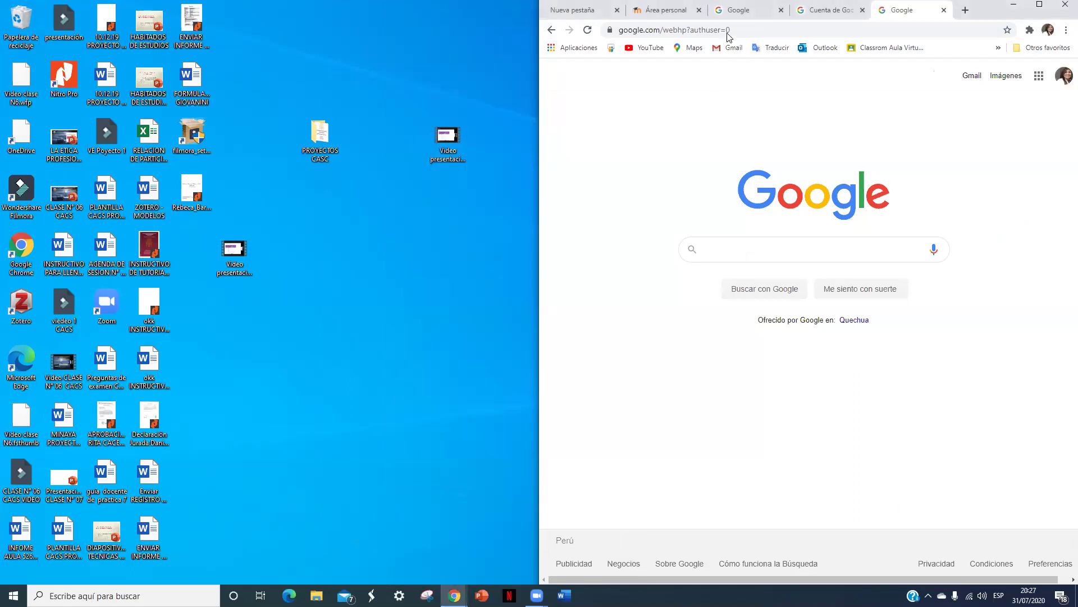
pyautogui.click(827, 14)
# Step: View the Moodle personal area tab, then open a new Chrome window from the taskbar jump list
pyautogui.click(774, 12)
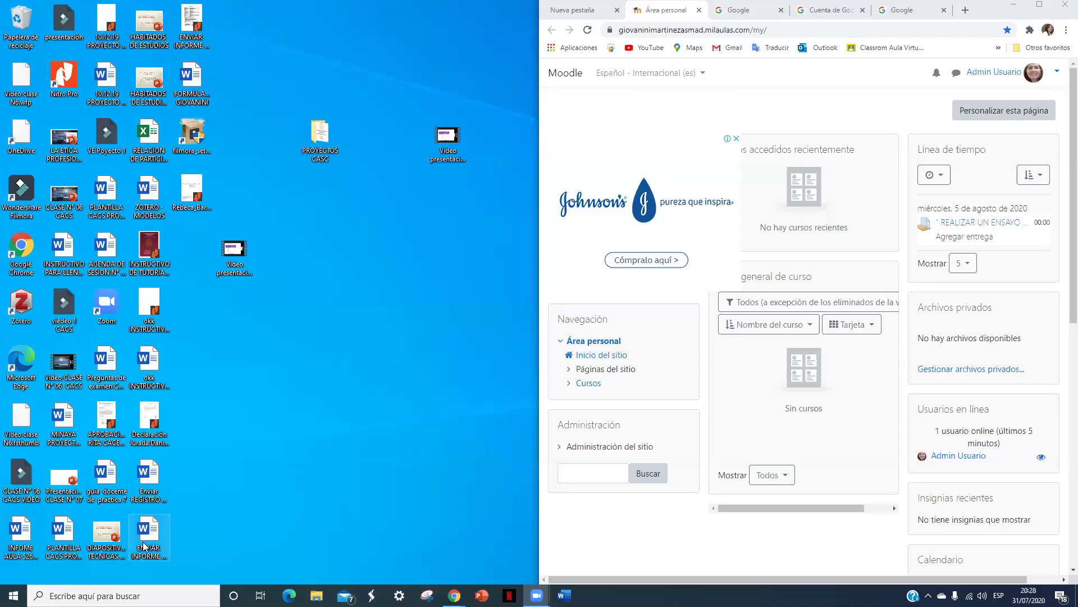
pyautogui.moveTo(454, 595)
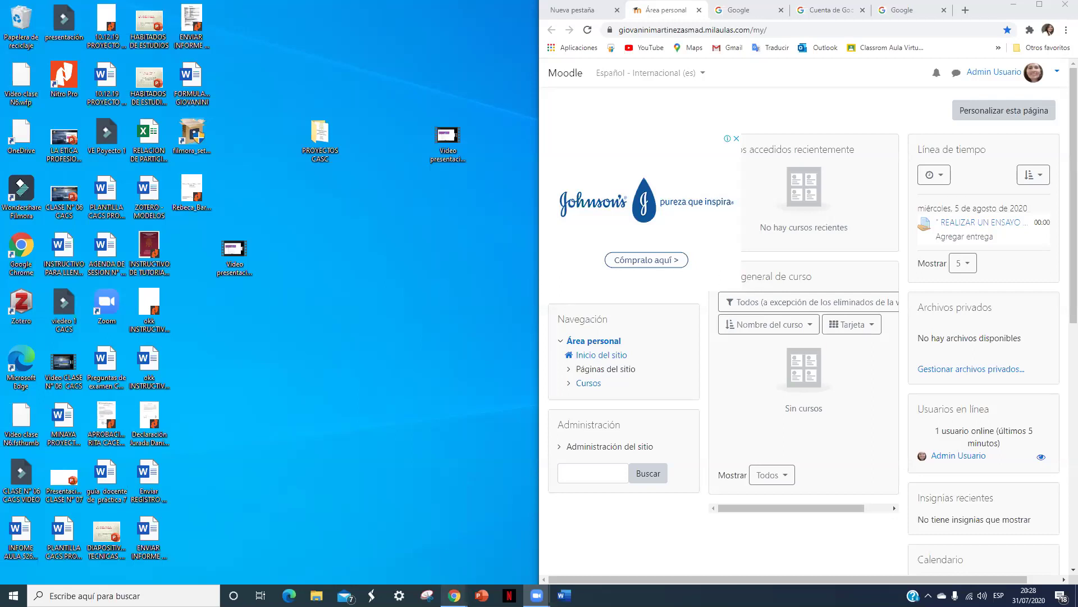
pyautogui.rightClick(454, 595)
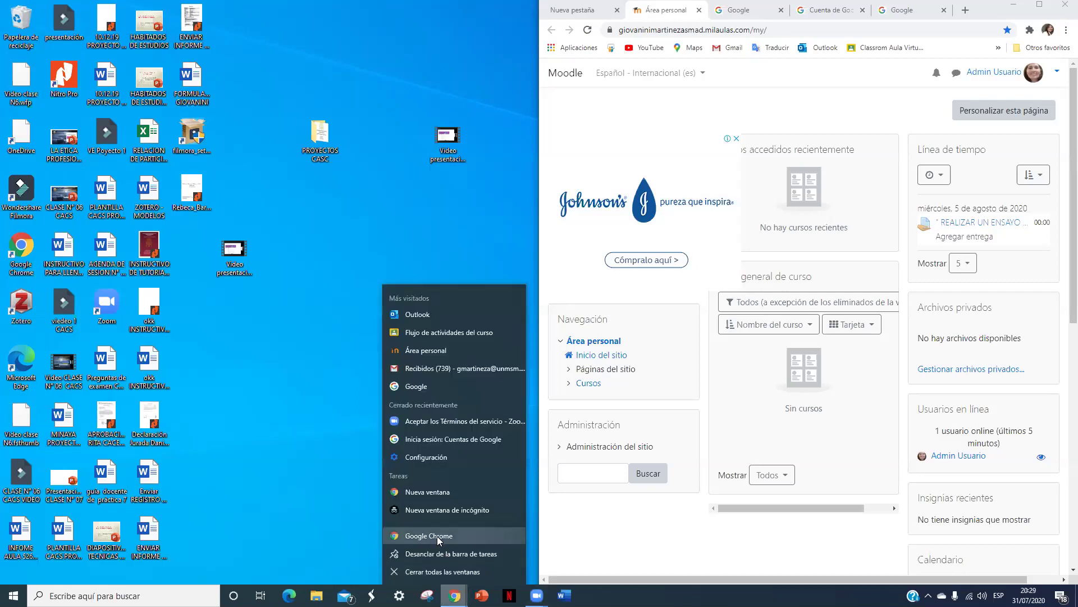
pyautogui.click(437, 536)
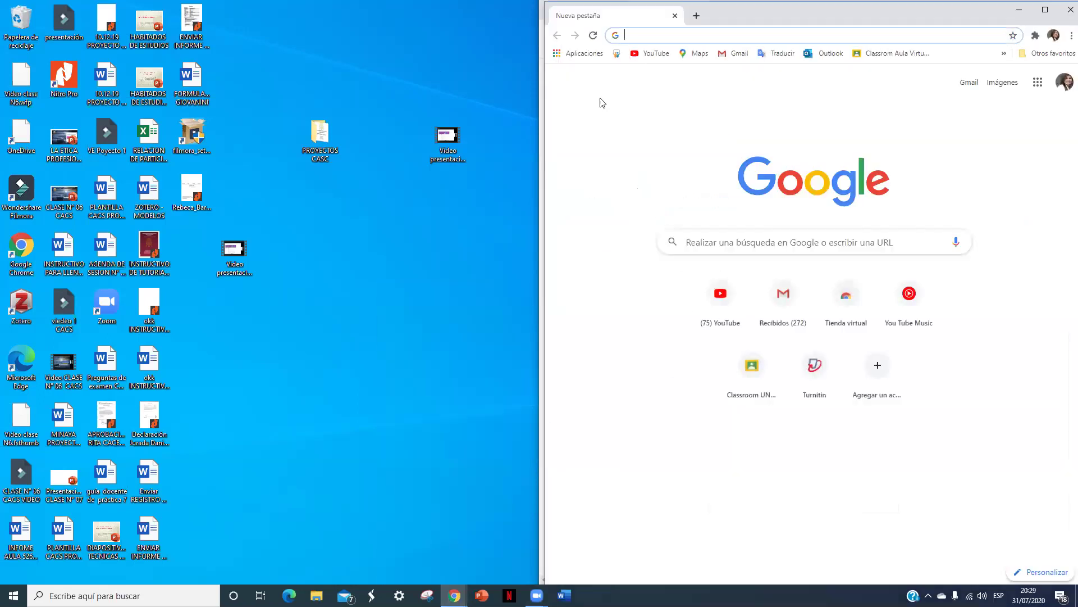
# Step: Search Google for 'zoom.us', correcting the mistyped 'zoon'
pyautogui.click(692, 242)
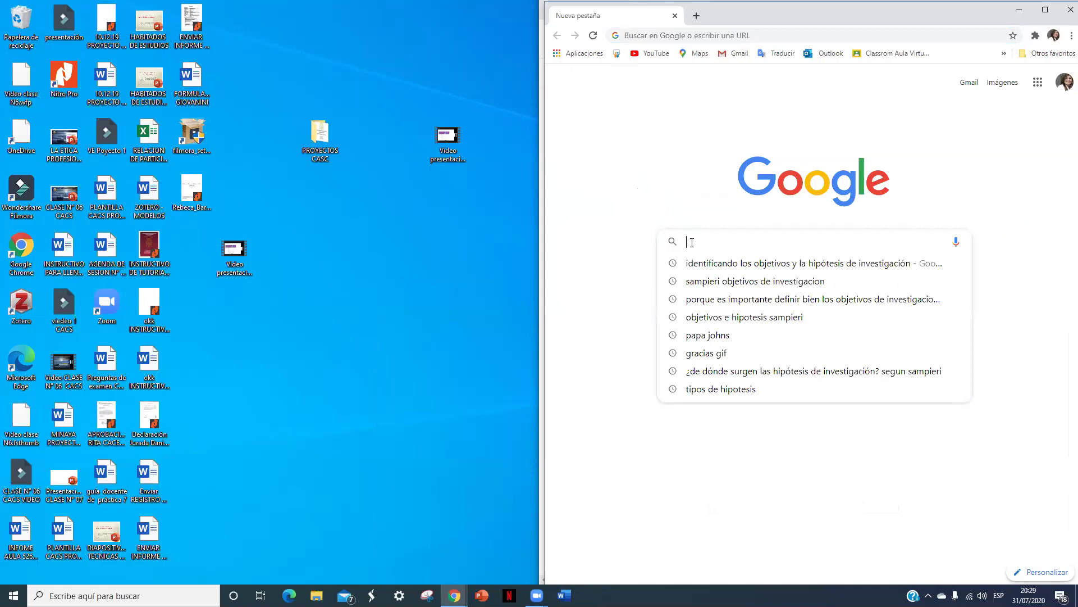
pyautogui.write('zoo')
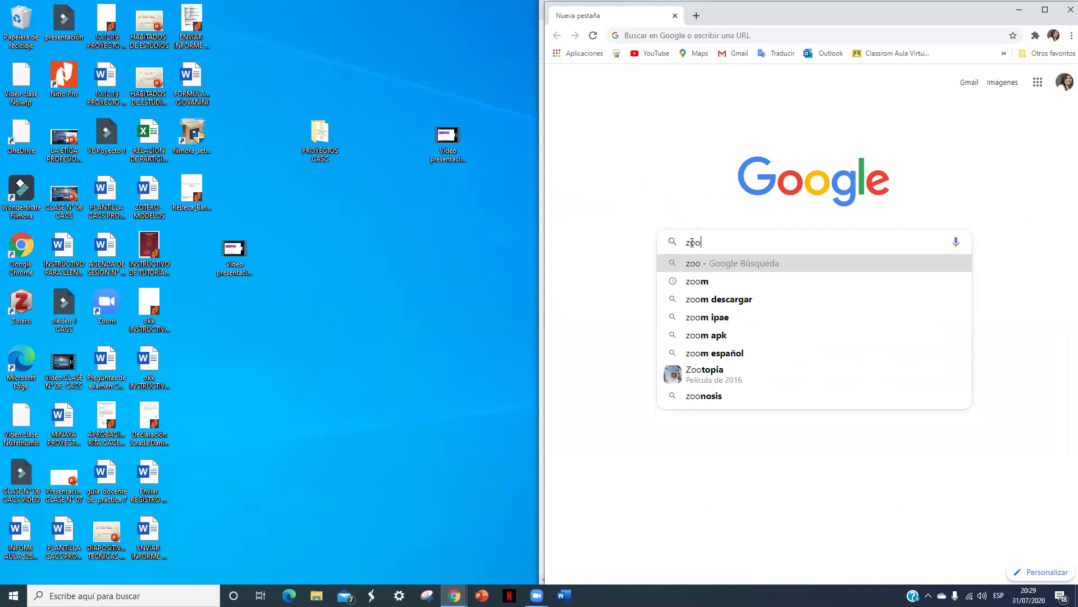
pyautogui.write('n')
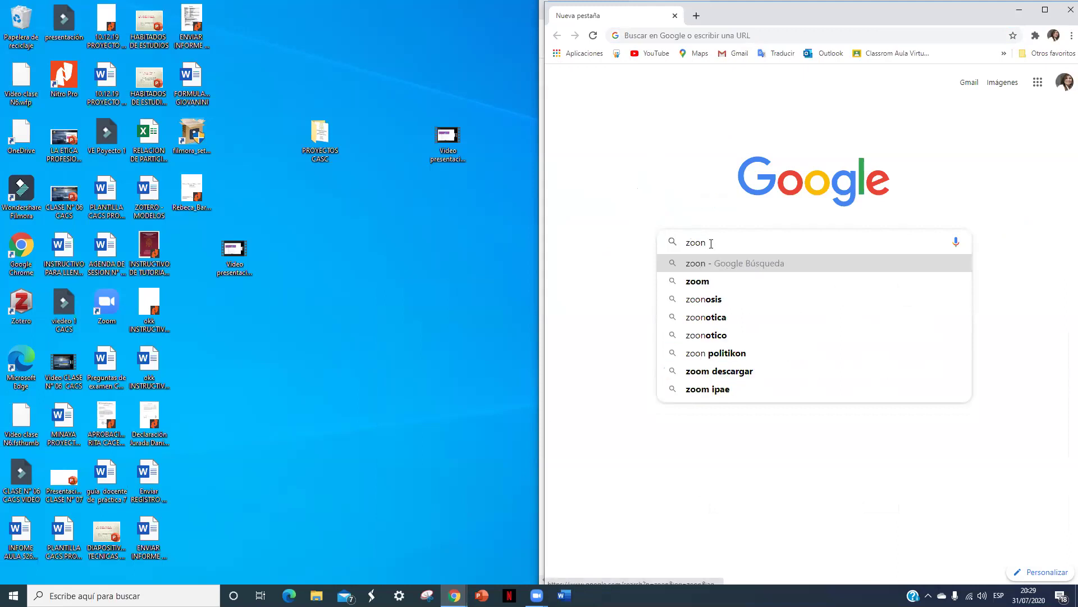
pyautogui.moveTo(702, 243); pyautogui.dragTo(709, 242)
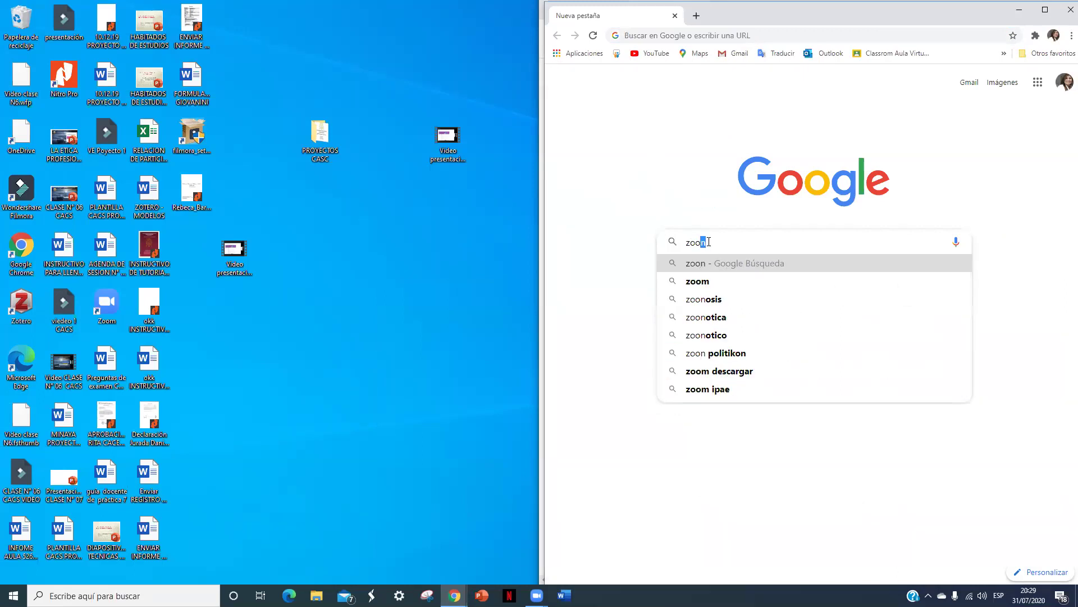
pyautogui.write('m.')
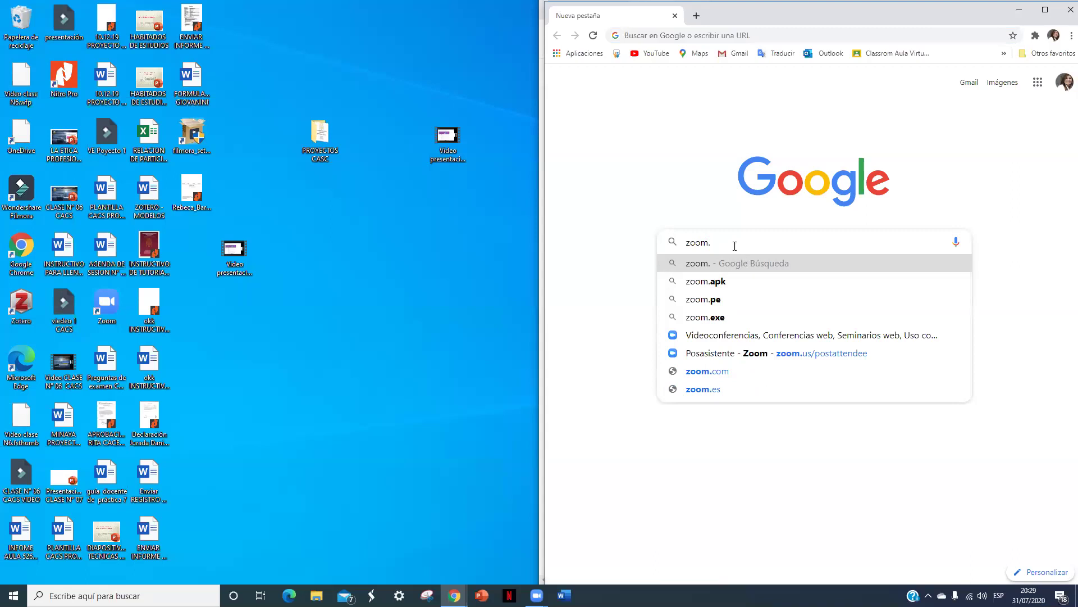
pyautogui.write('us')
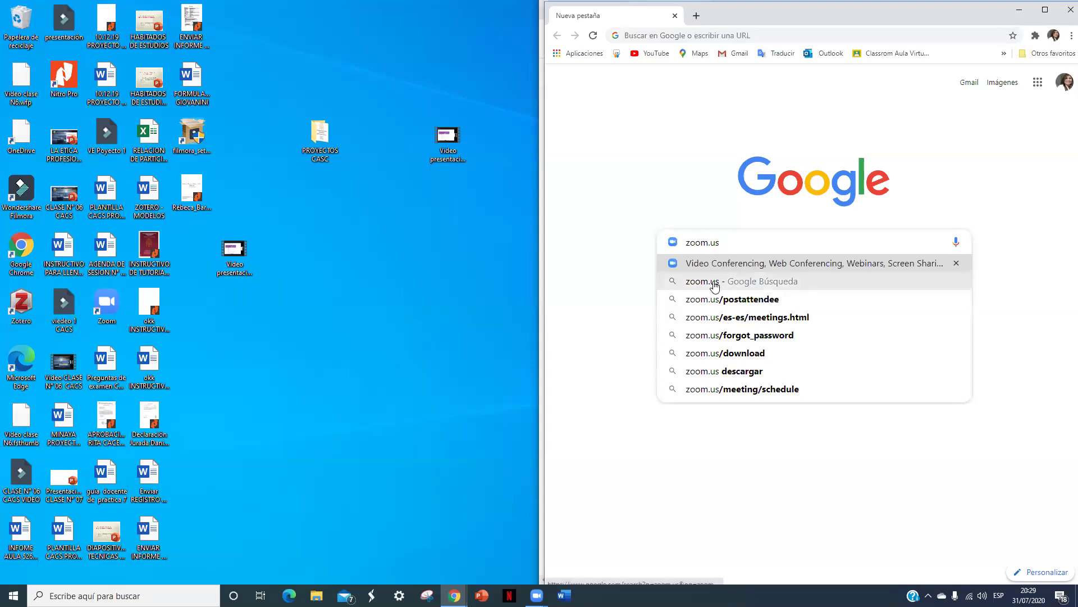
pyautogui.click(715, 282)
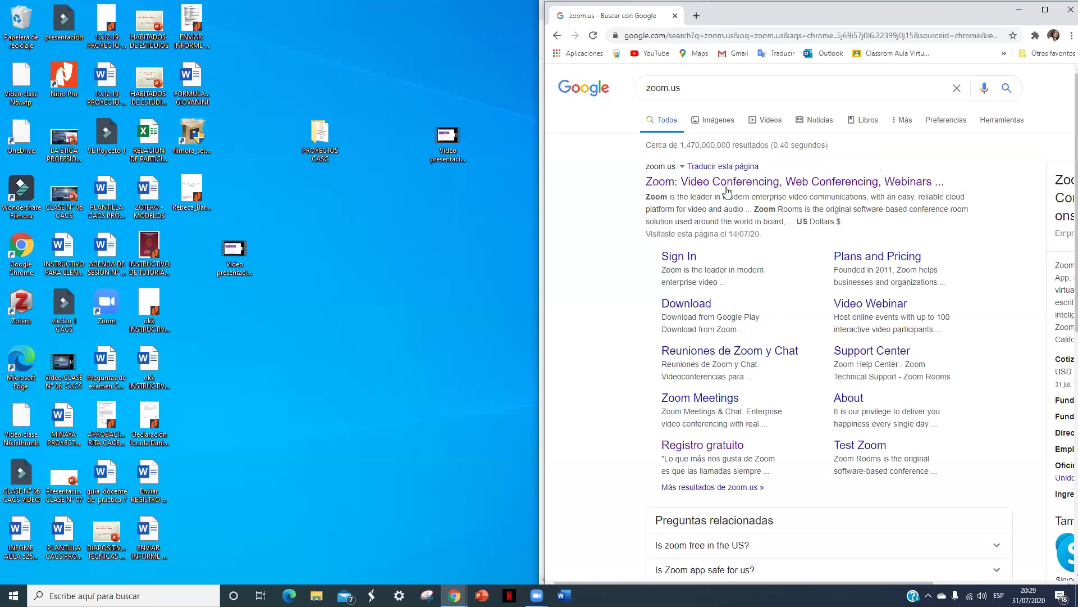
# Step: Open the official Zoom site from the results and snap its window to the right half
pyautogui.click(705, 191)
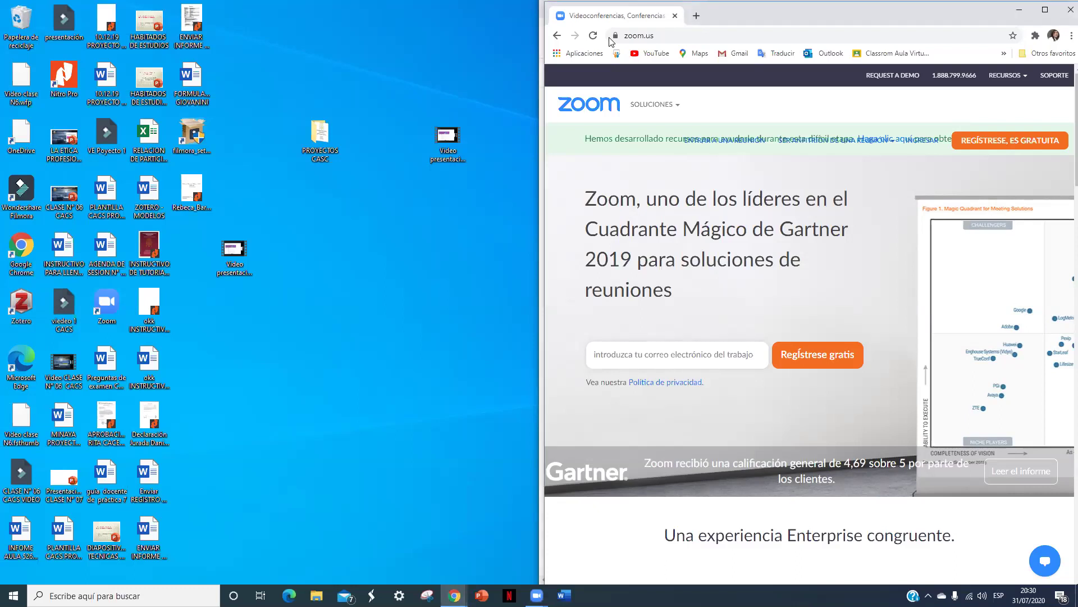
pyautogui.press('super+Left')
pyautogui.click(859, 76)
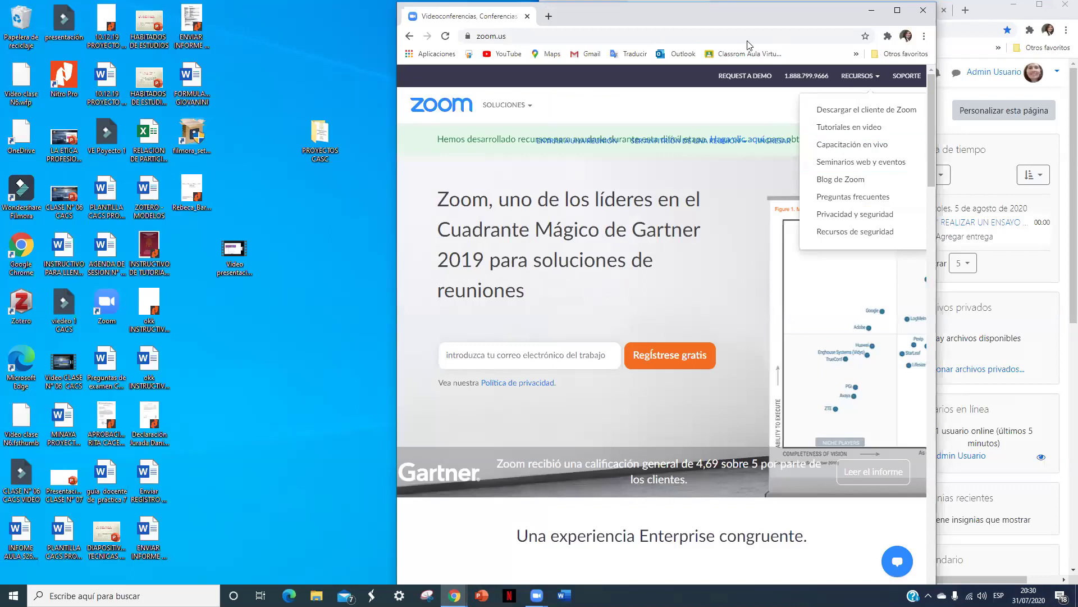
pyautogui.press('super+Down')
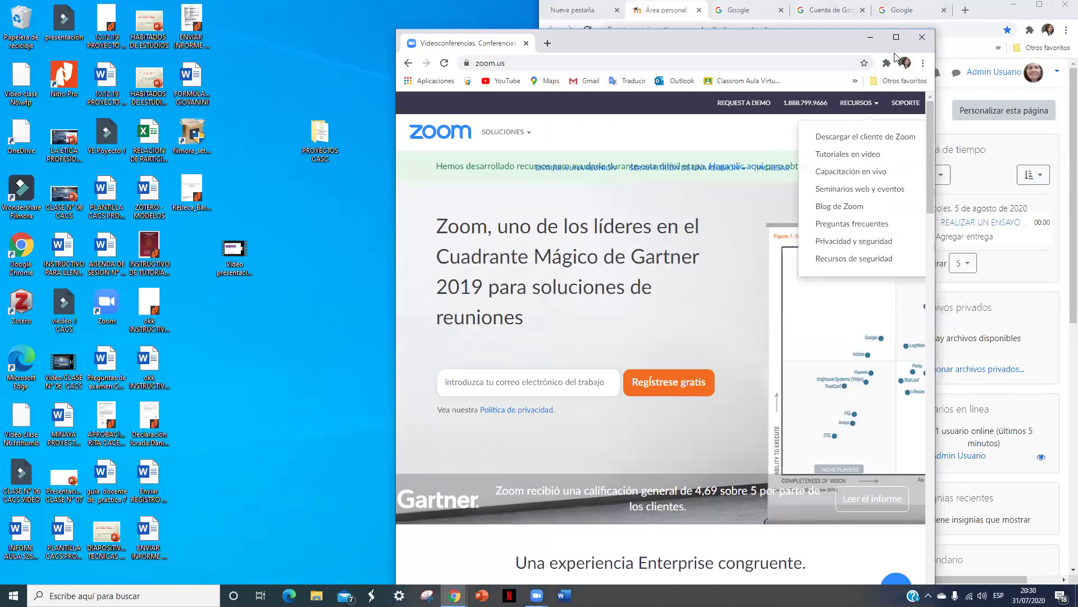
pyautogui.click(897, 40)
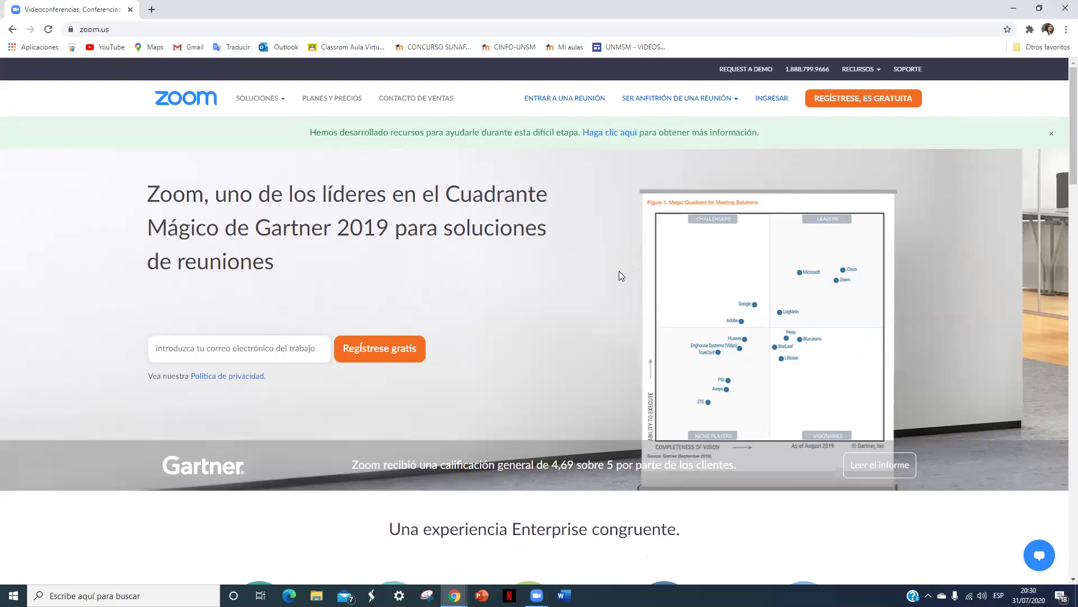
pyautogui.press('super+Right')
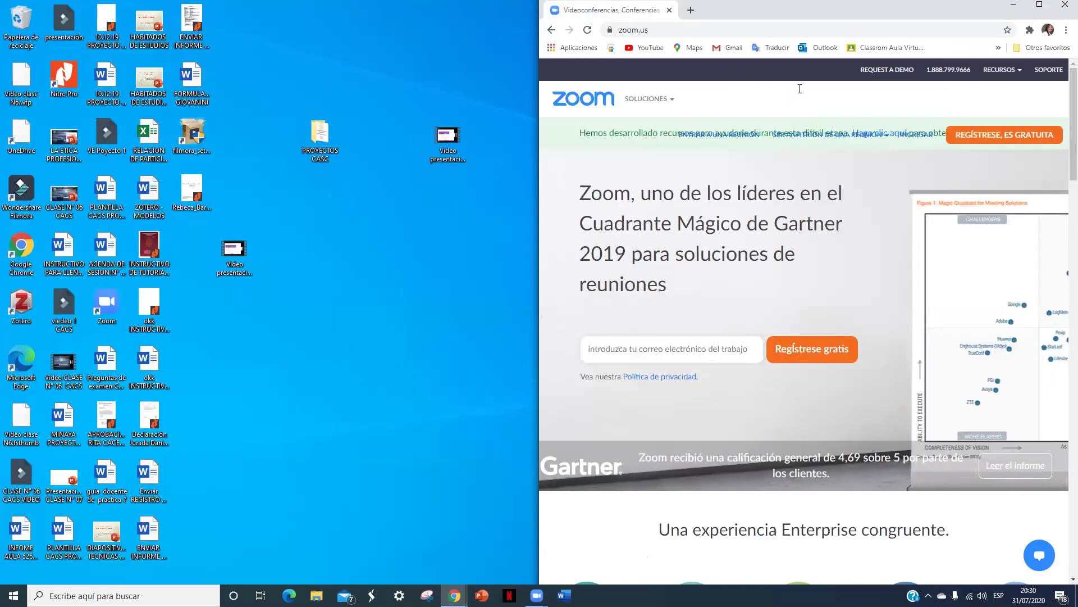
# Step: Reposition the Zoom site window across the screen, then maximize it to full screen
pyautogui.moveTo(747, 12); pyautogui.dragTo(682, 17)
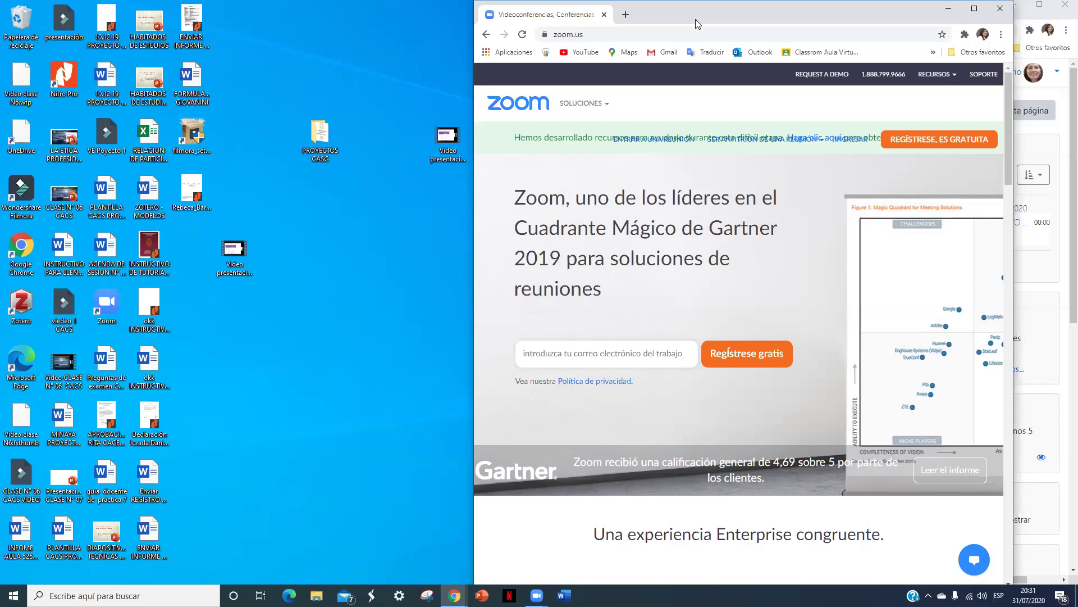
pyautogui.moveTo(695, 19); pyautogui.dragTo(846, 20)
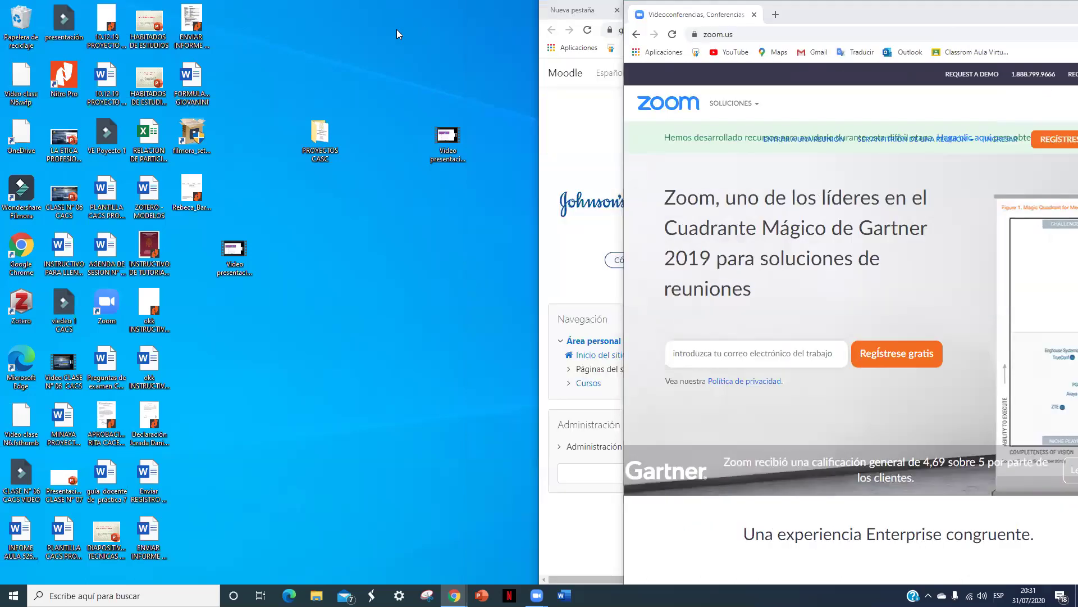
pyautogui.moveTo(821, 17); pyautogui.dragTo(802, 17)
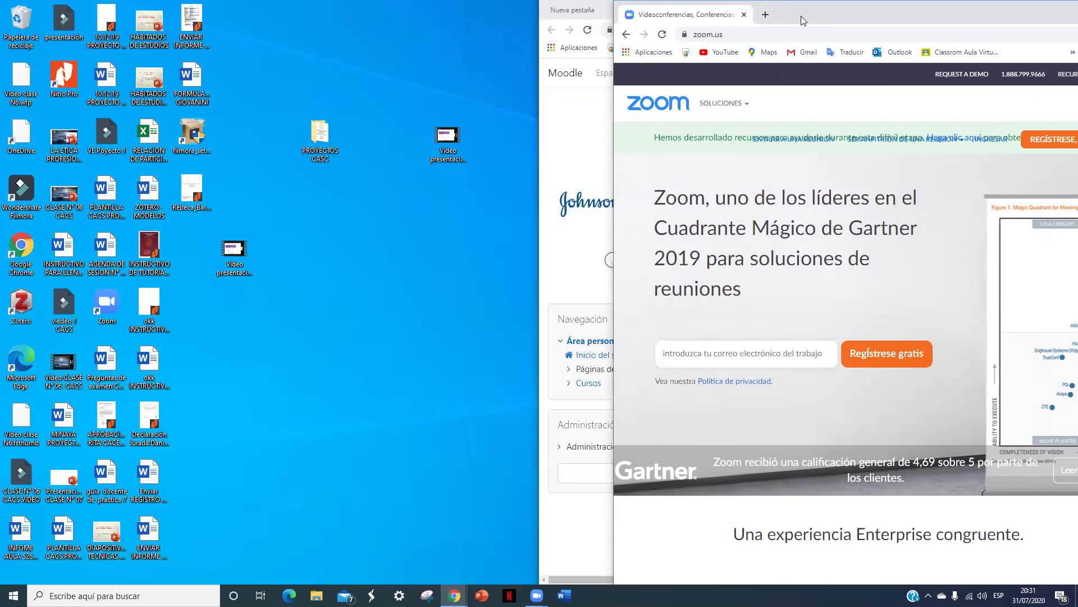
pyautogui.moveTo(800, 16); pyautogui.dragTo(220, 37)
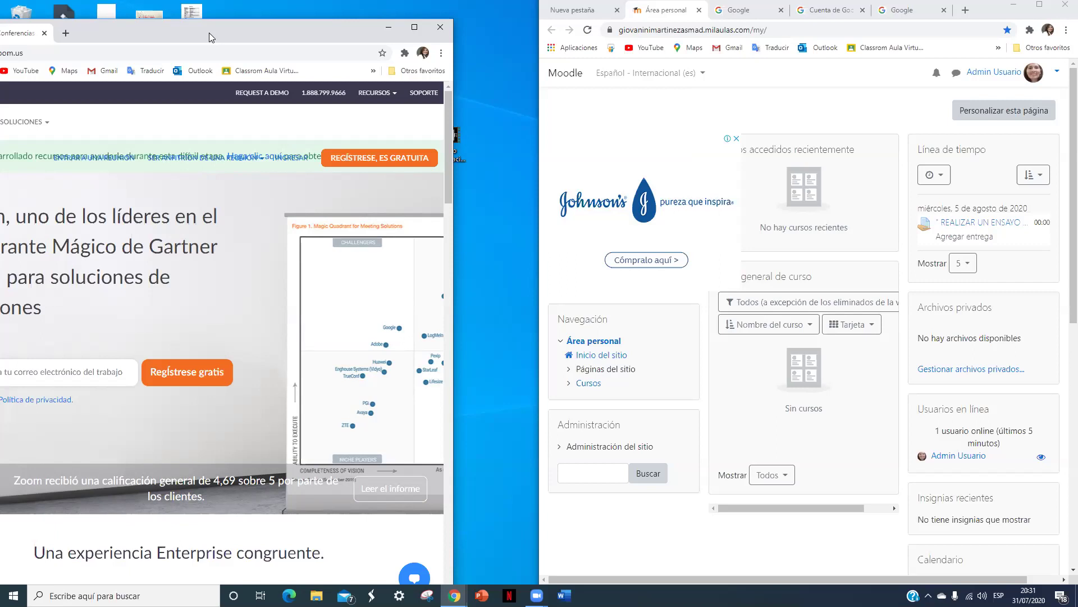
pyautogui.moveTo(209, 37); pyautogui.dragTo(957, 41)
pyautogui.click(960, 42)
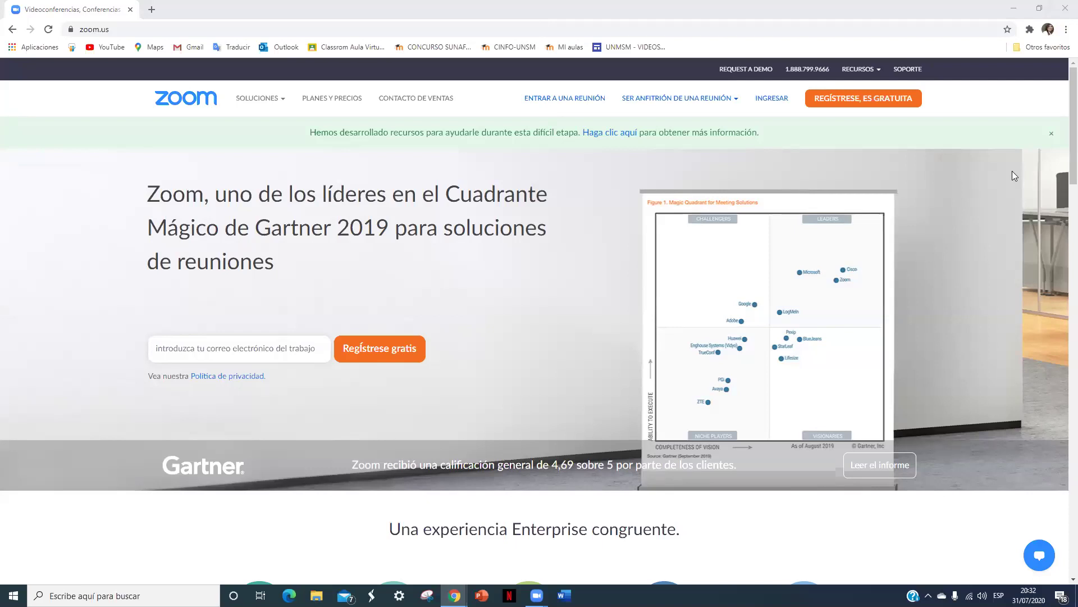
pyautogui.moveTo(868, 73)
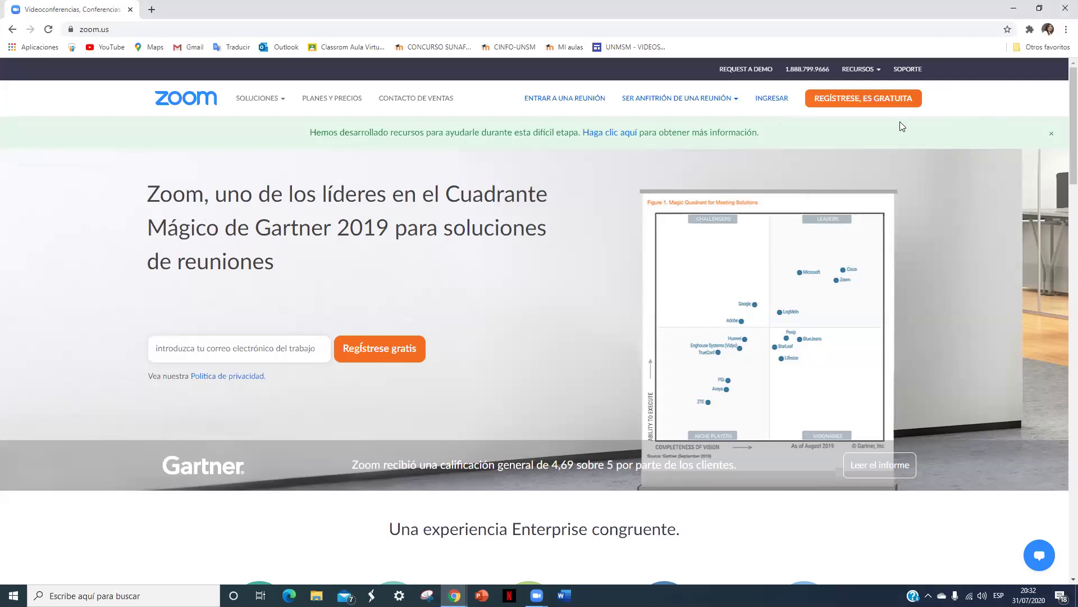
# Step: Start the free Zoom sign-up with 'REGÍSTRESE, ES GRATUITA' and open the birth-date Día list
pyautogui.click(899, 108)
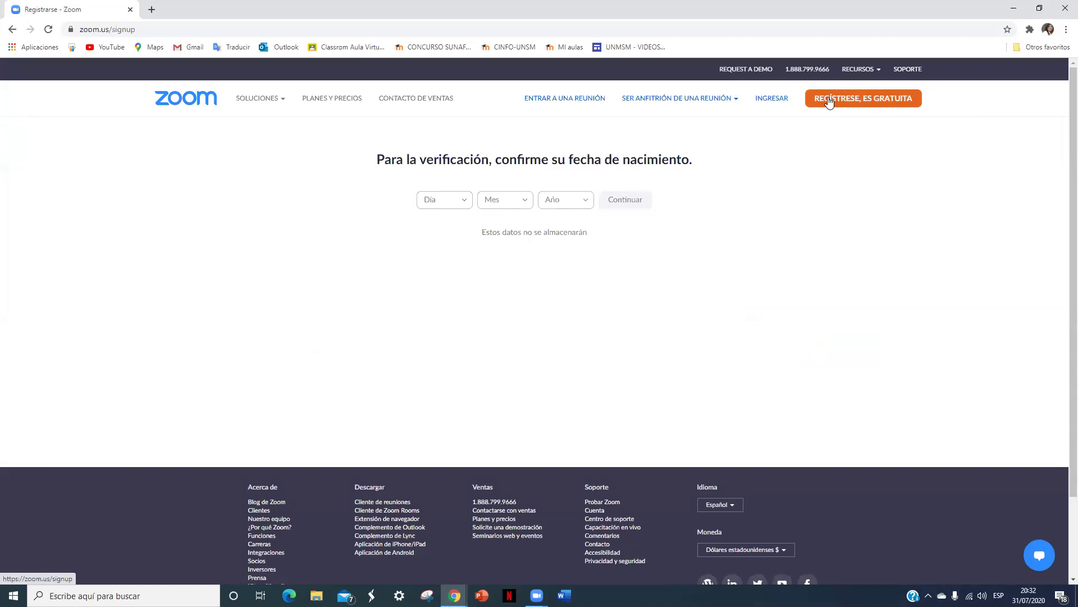
pyautogui.click(465, 208)
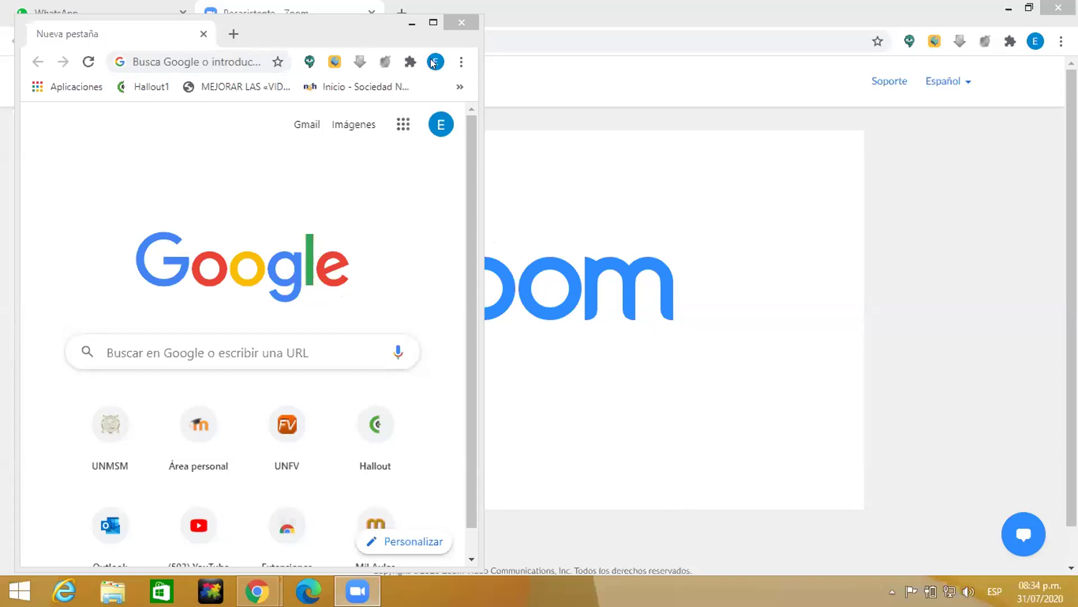
pyautogui.click(436, 28)
pyautogui.click(435, 28)
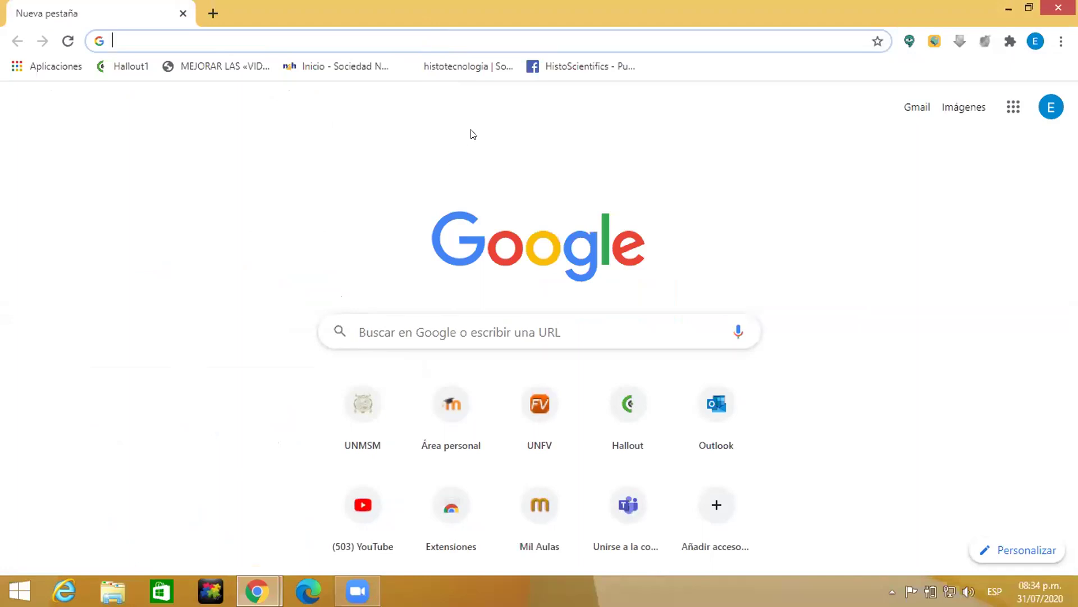
pyautogui.write('www.')
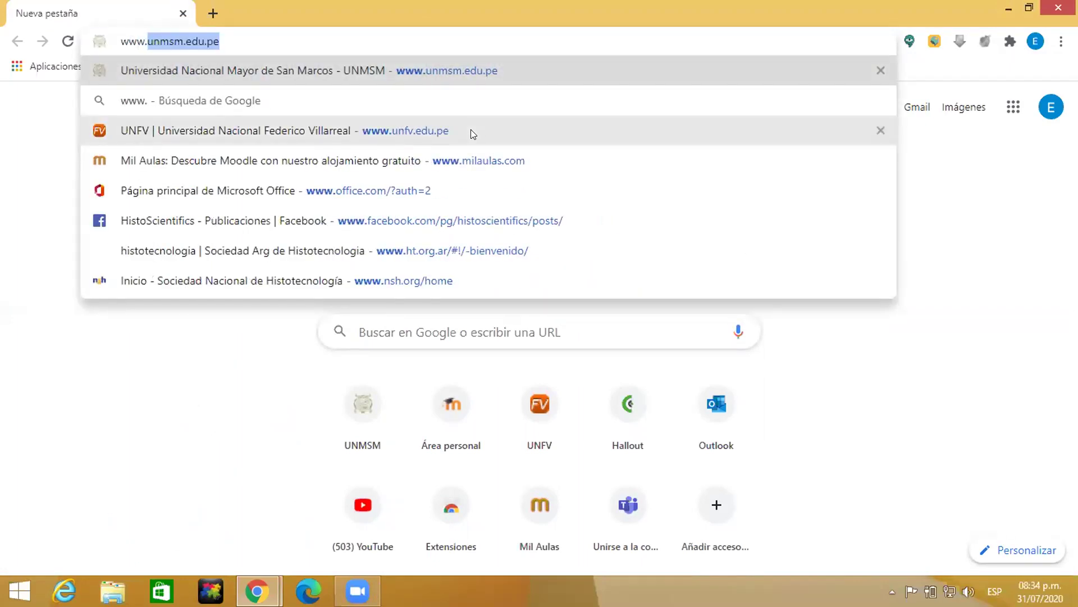
pyautogui.write('zoom')
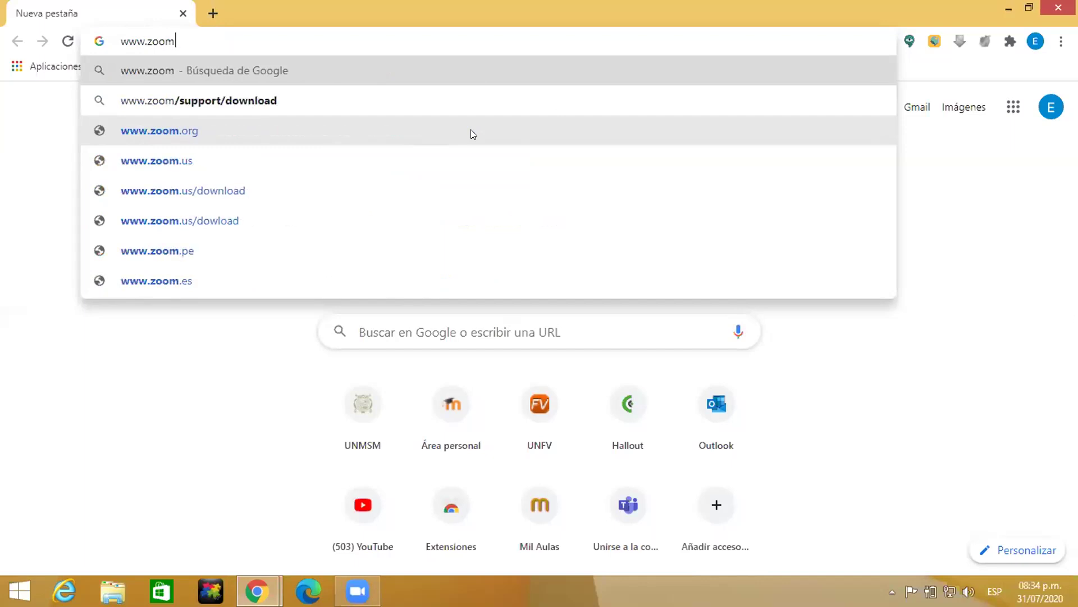
pyautogui.write('.us')
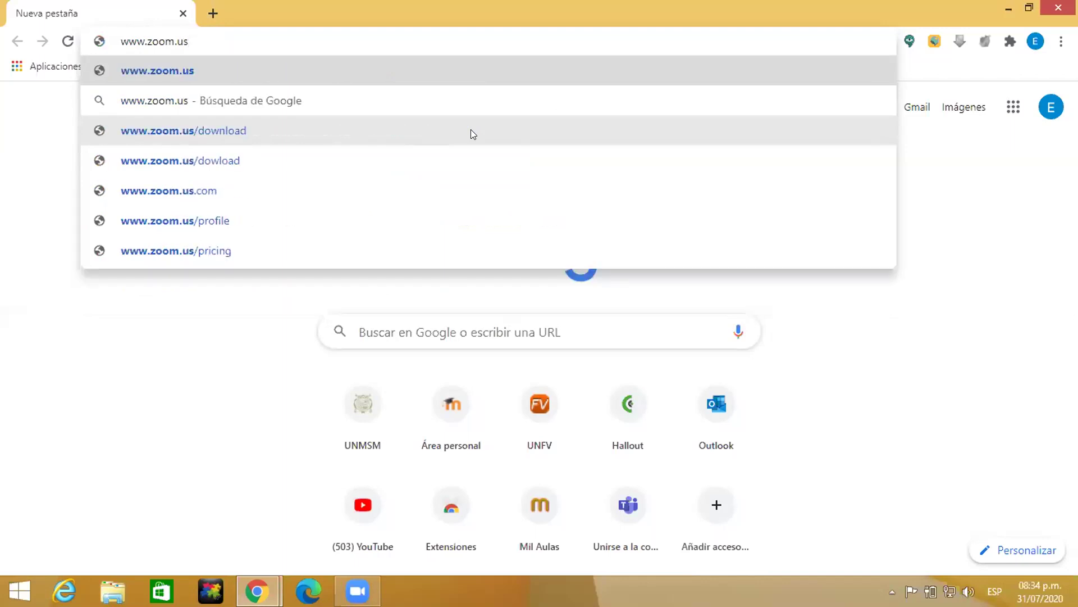
pyautogui.press('Return')
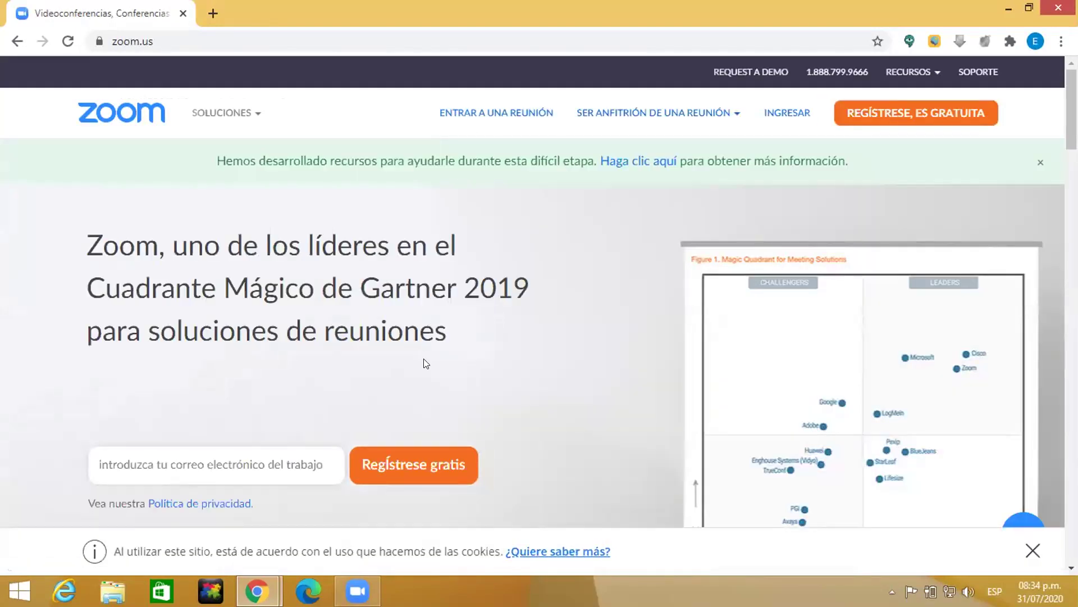
# Step: Open the free sign-up page and choose the birth day in the Día list
pyautogui.click(401, 465)
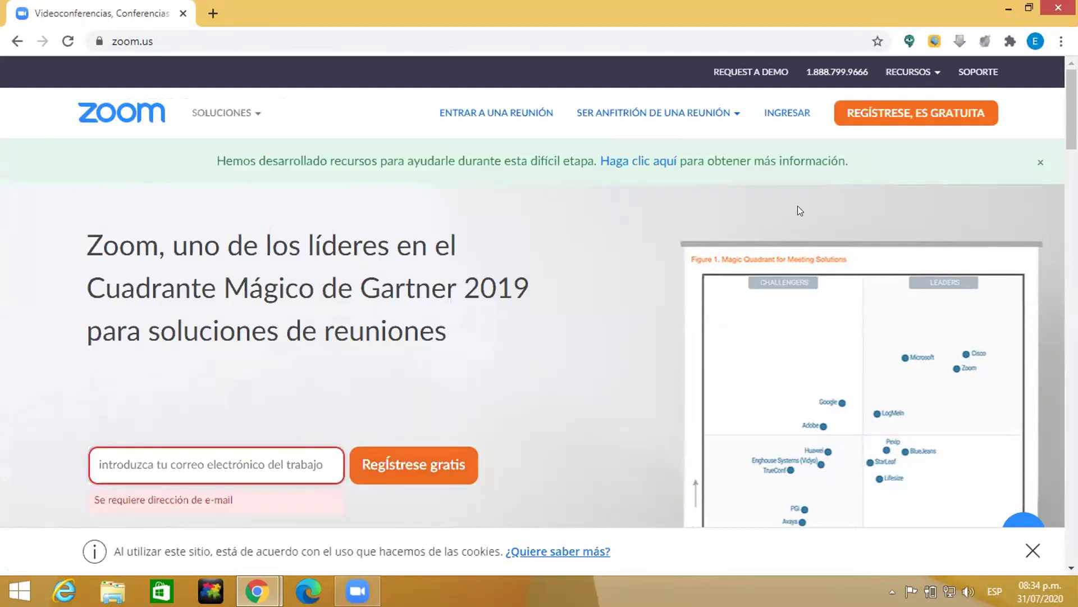
pyautogui.click(881, 121)
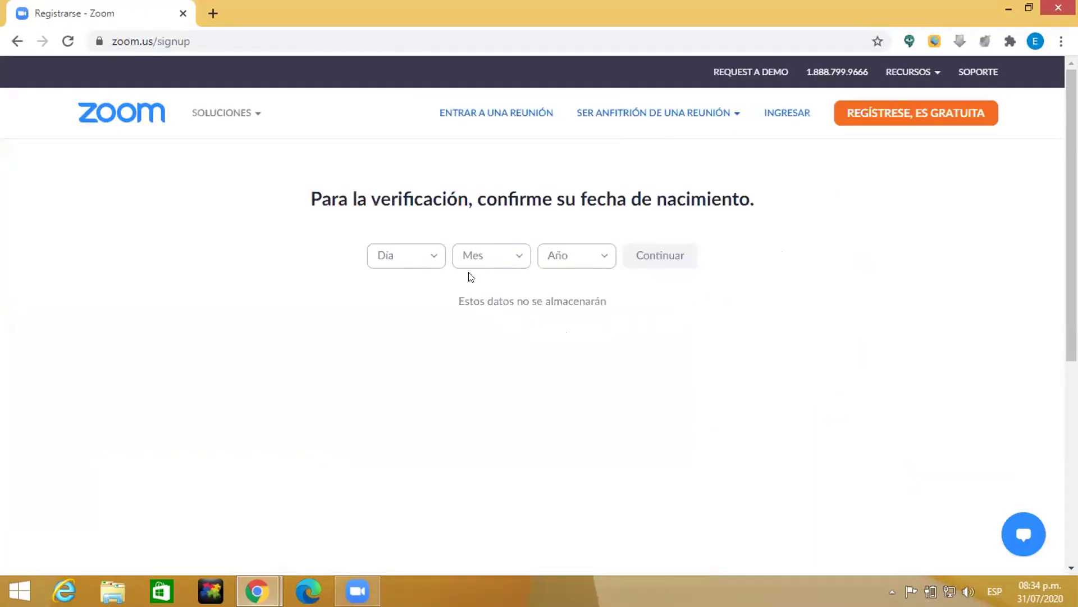
pyautogui.click(436, 258)
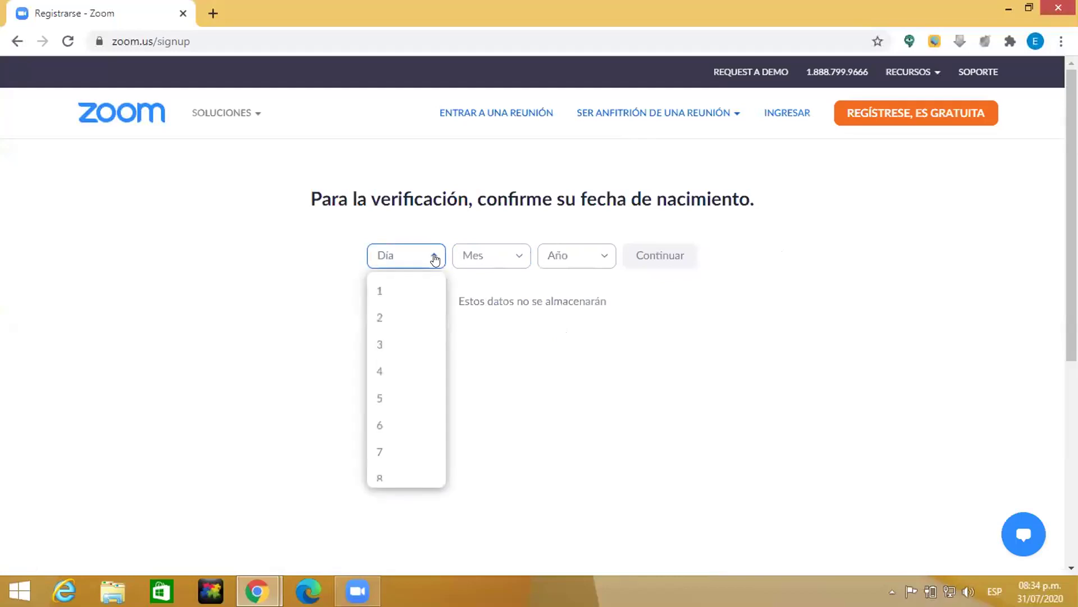
pyautogui.scroll(-4, 400, 374)
pyautogui.scroll(-3, 398, 377)
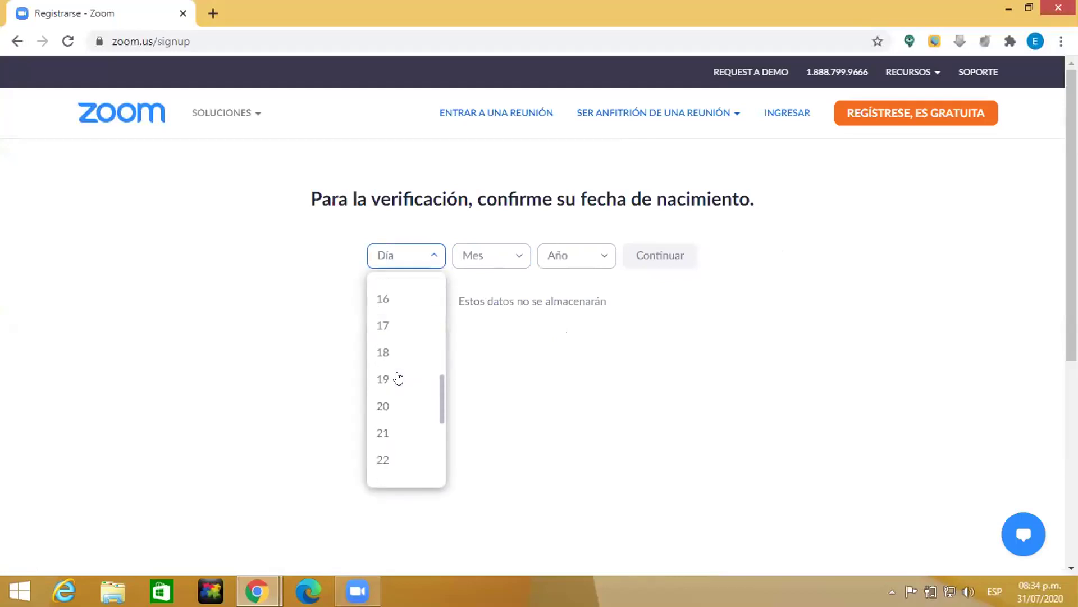
pyautogui.click(385, 433)
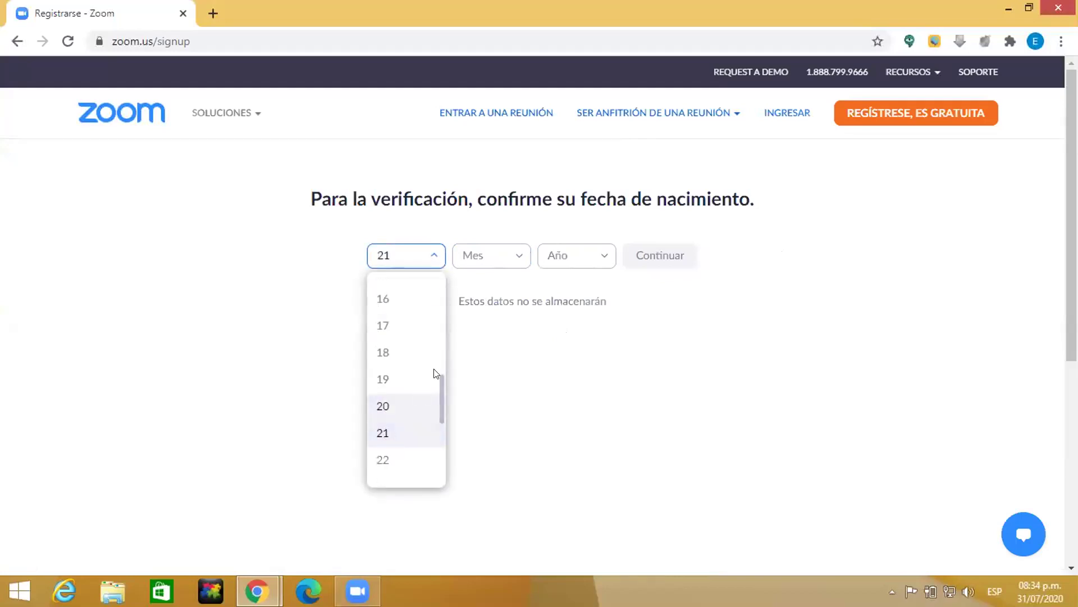
# Step: Choose the birth month and year, then confirm with Continuar
pyautogui.click(510, 256)
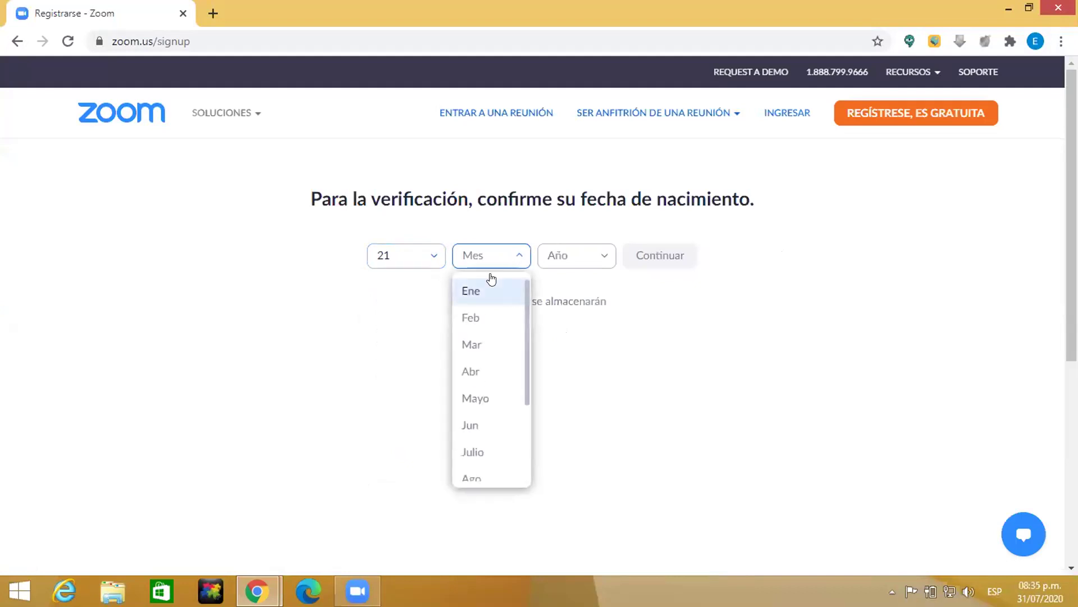
pyautogui.click(509, 288)
pyautogui.click(598, 259)
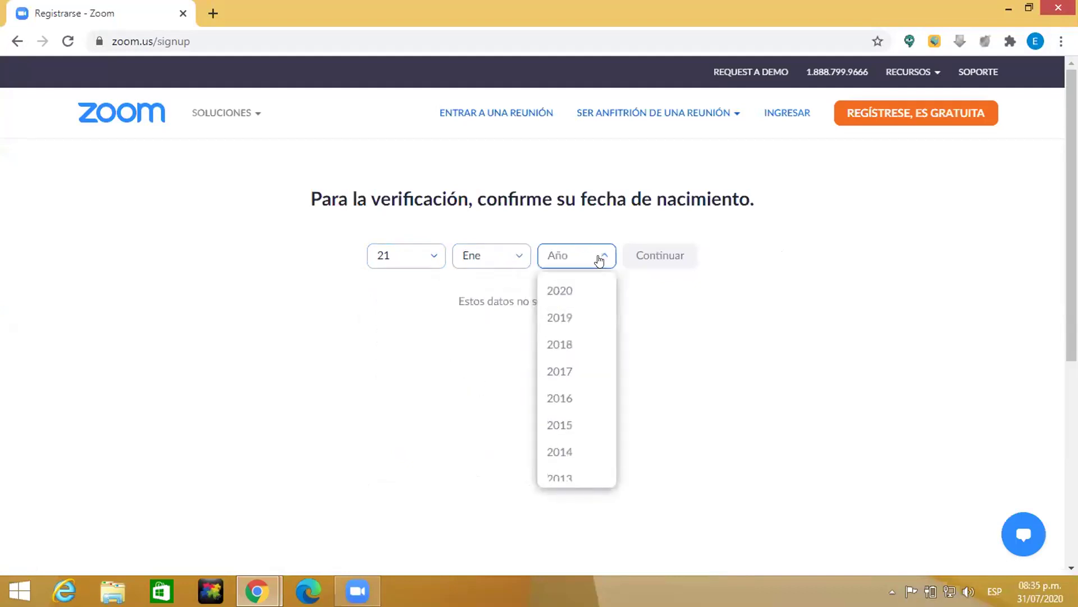
pyautogui.scroll(-20, 575, 322)
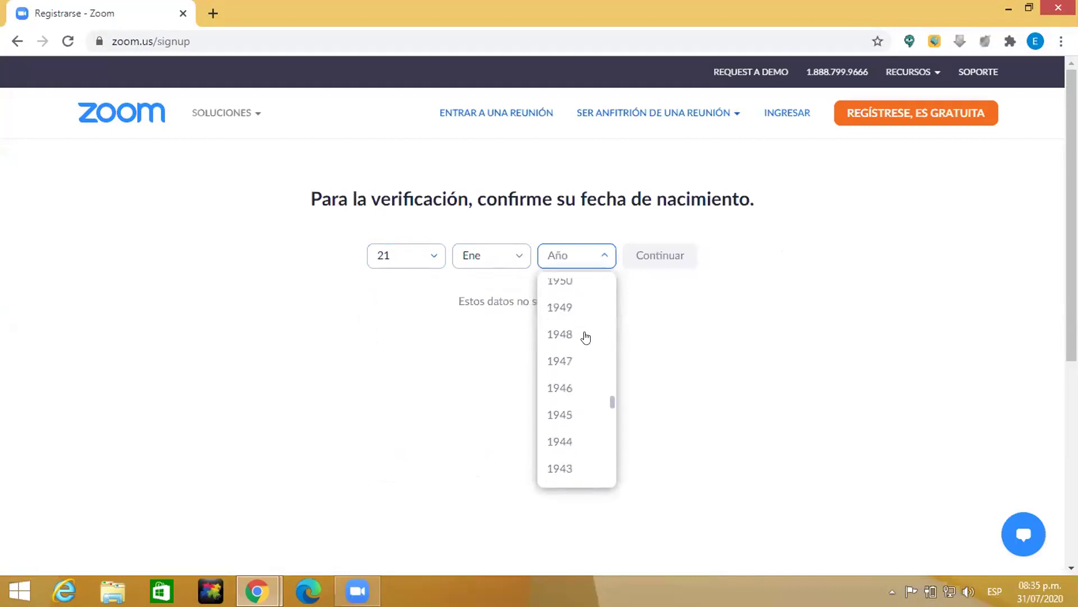
pyautogui.scroll(3, 585, 337)
pyautogui.scroll(2, 586, 337)
pyautogui.scroll(2, 561, 336)
pyautogui.click(554, 334)
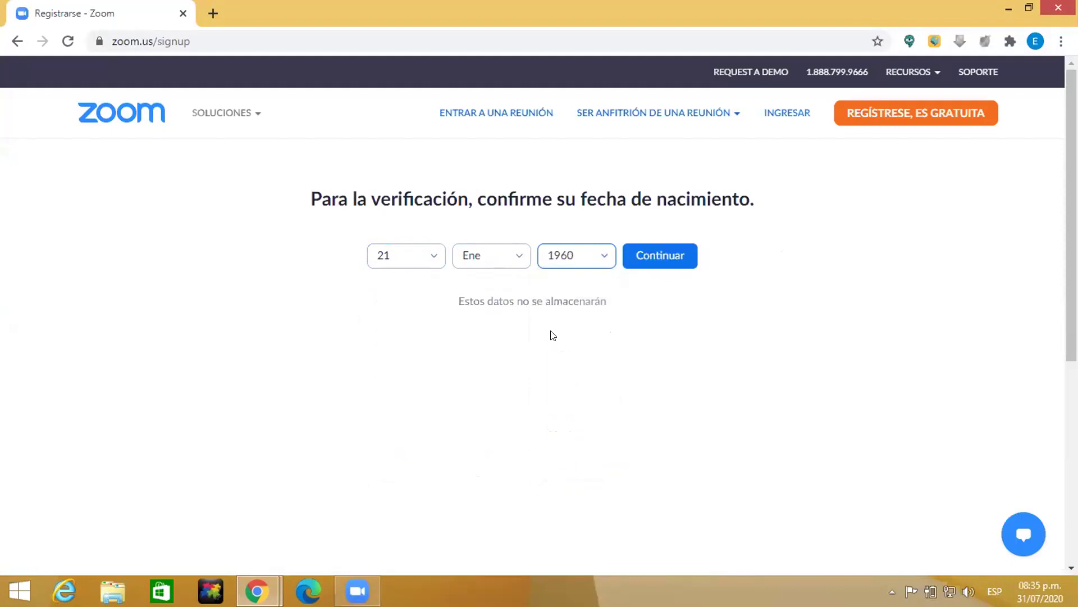
pyautogui.click(653, 257)
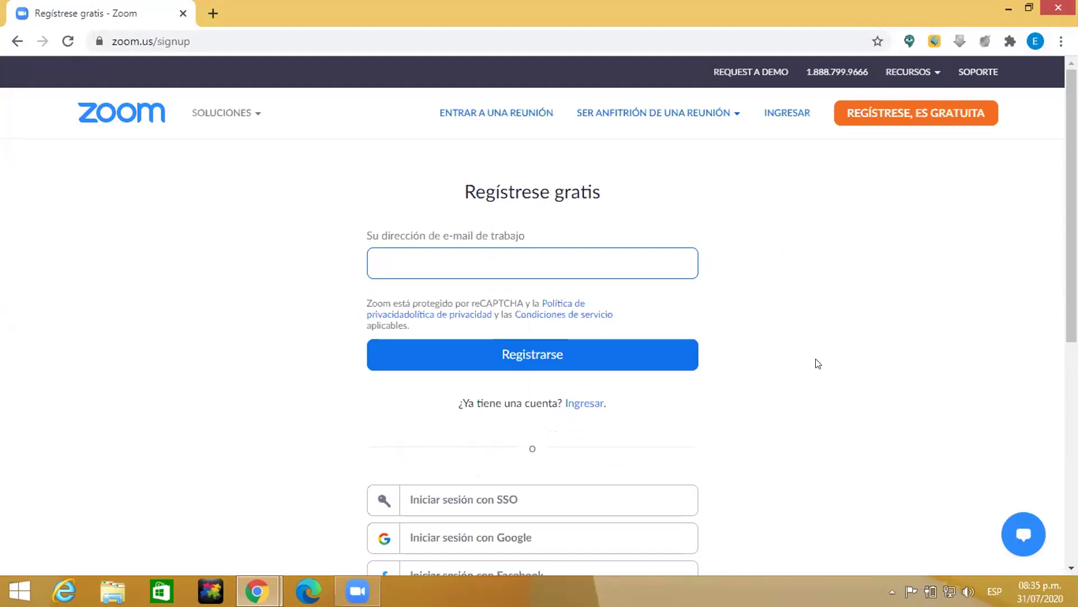
# Step: Sign up with Google using the university account and click 'Crear cuenta'
pyautogui.scroll(-3, 820, 362)
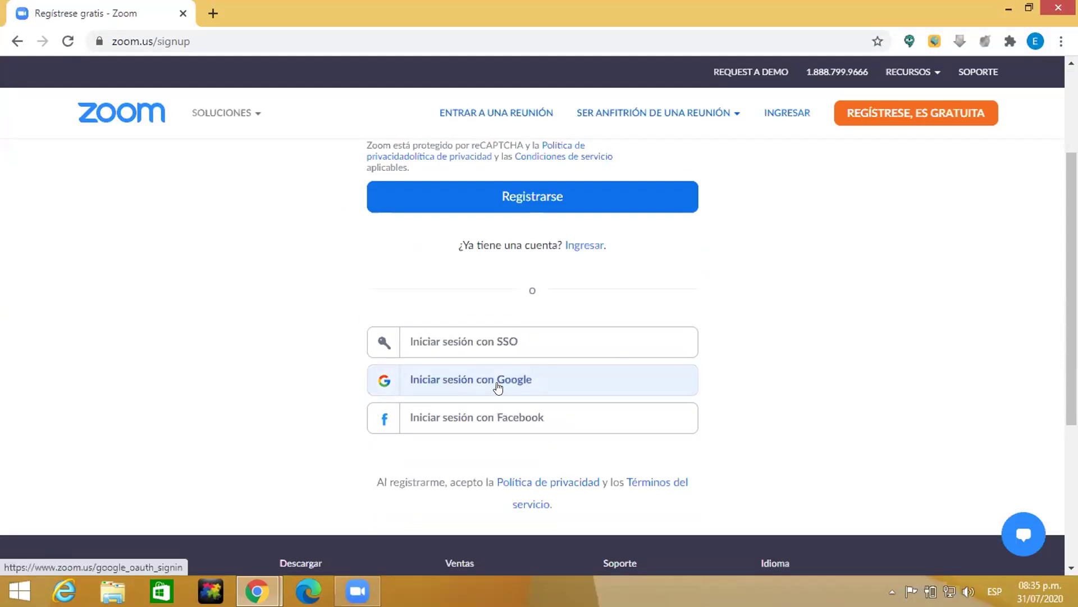
pyautogui.scroll(2, 802, 402)
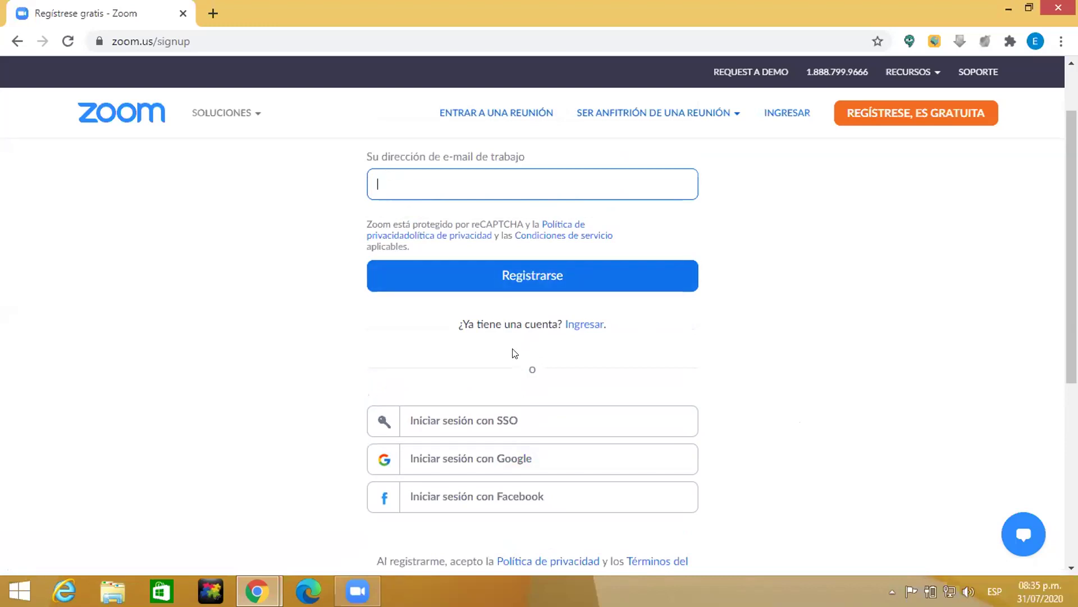
pyautogui.click(493, 463)
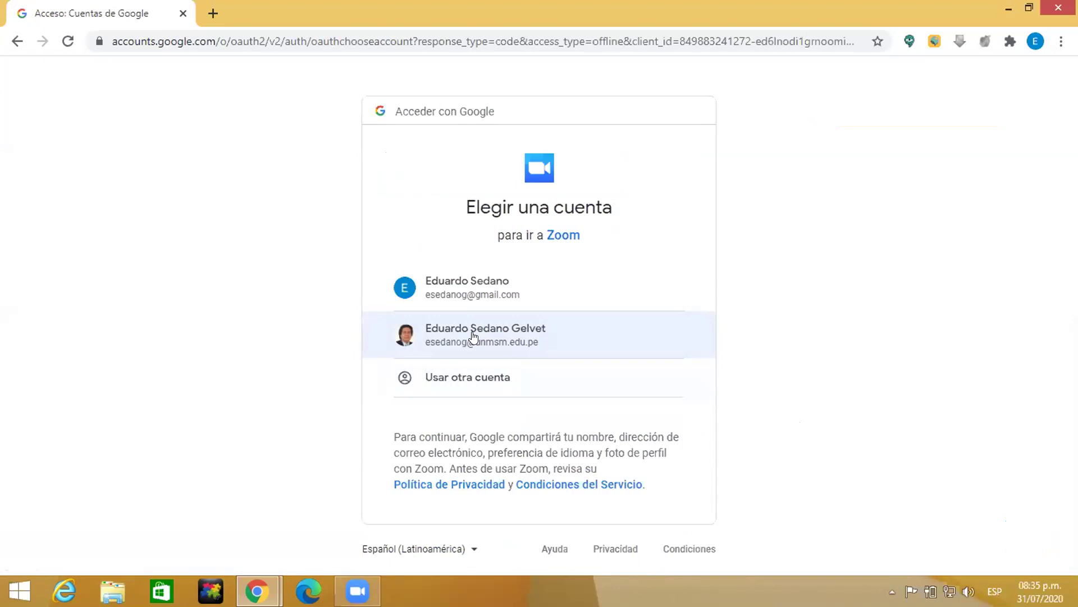
pyautogui.click(472, 332)
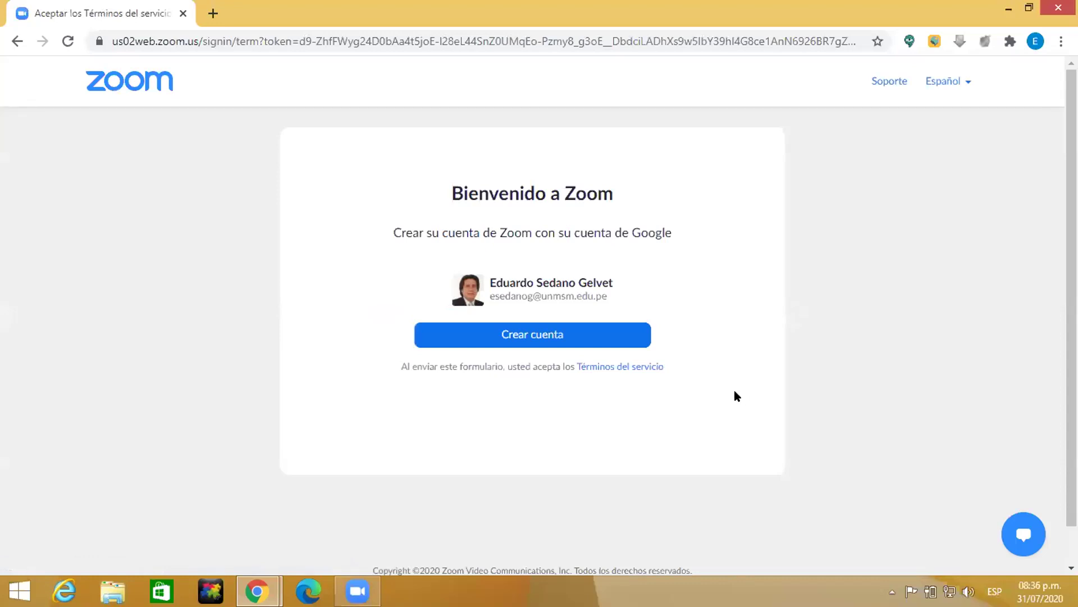
pyautogui.click(537, 334)
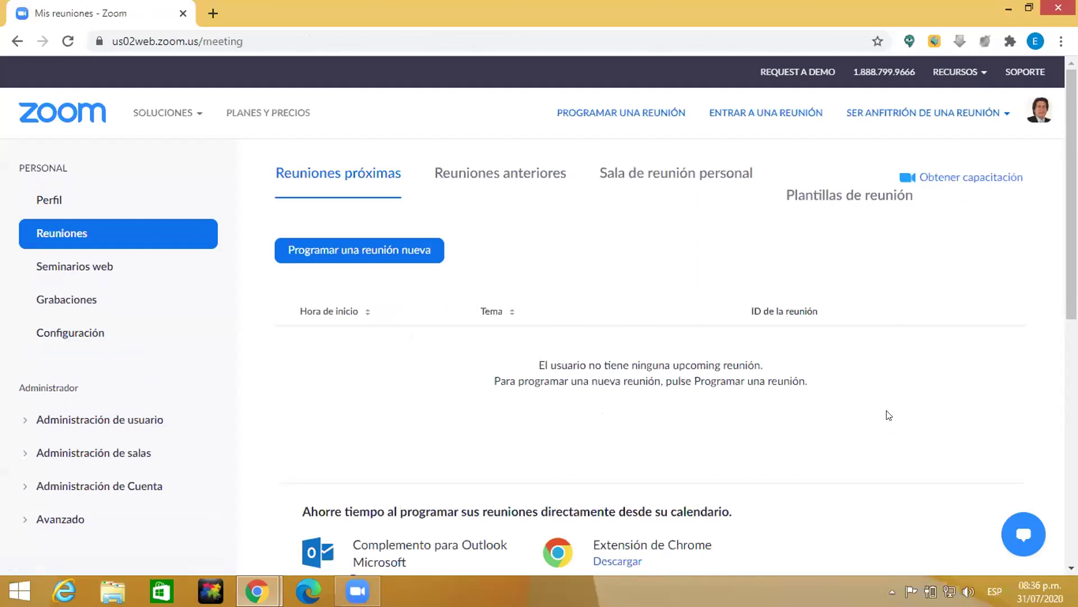
# Step: Change the page zoom to 80% and back to 90%, then quit Chrome via Salir
pyautogui.scroll(-1, 888, 415)
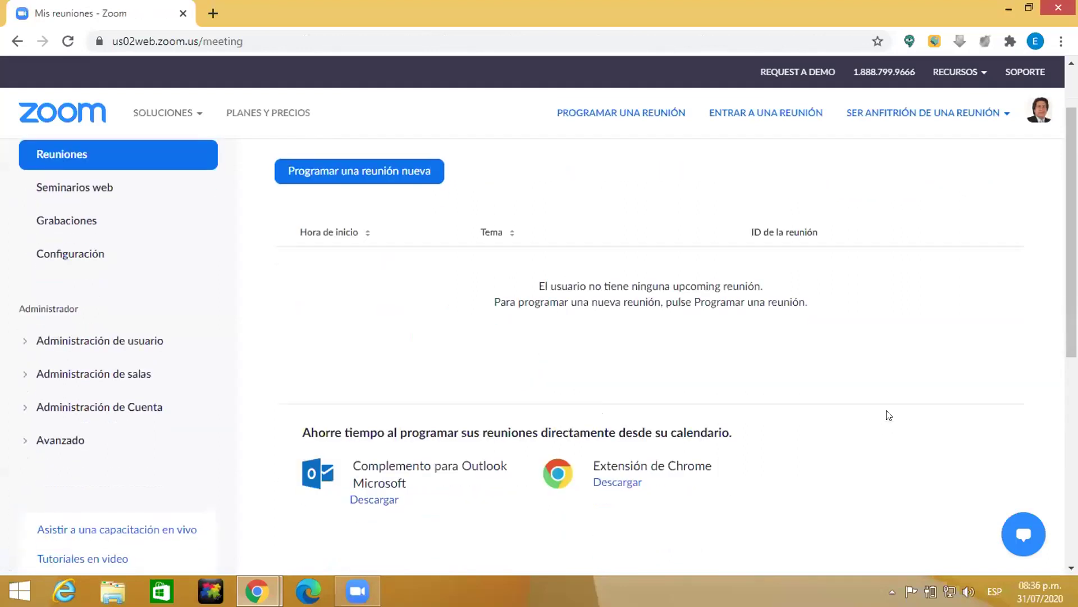
pyautogui.scroll(1, 889, 415)
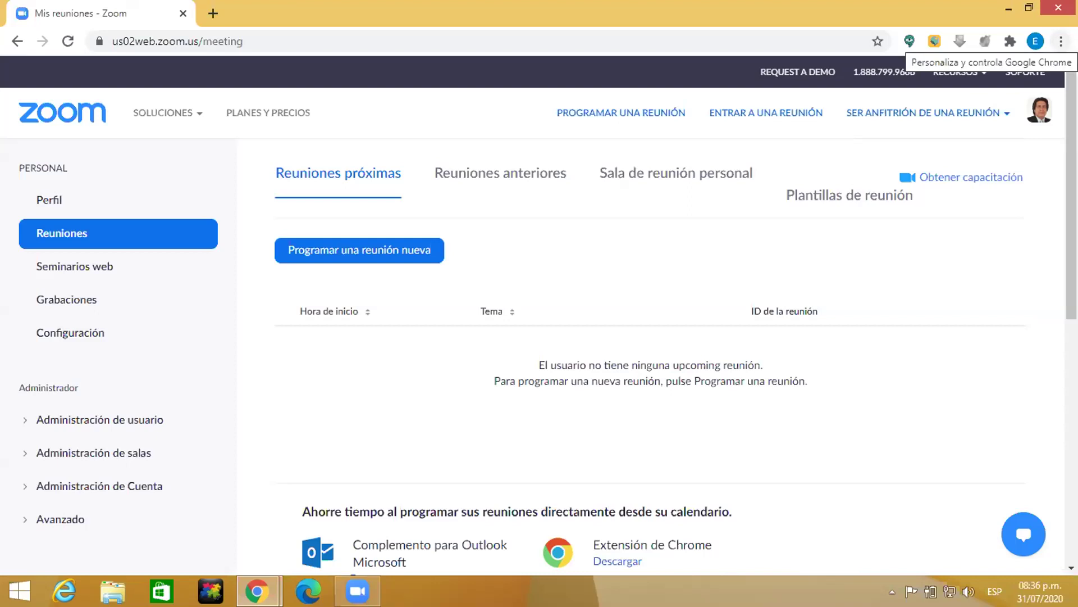
pyautogui.click(1061, 41)
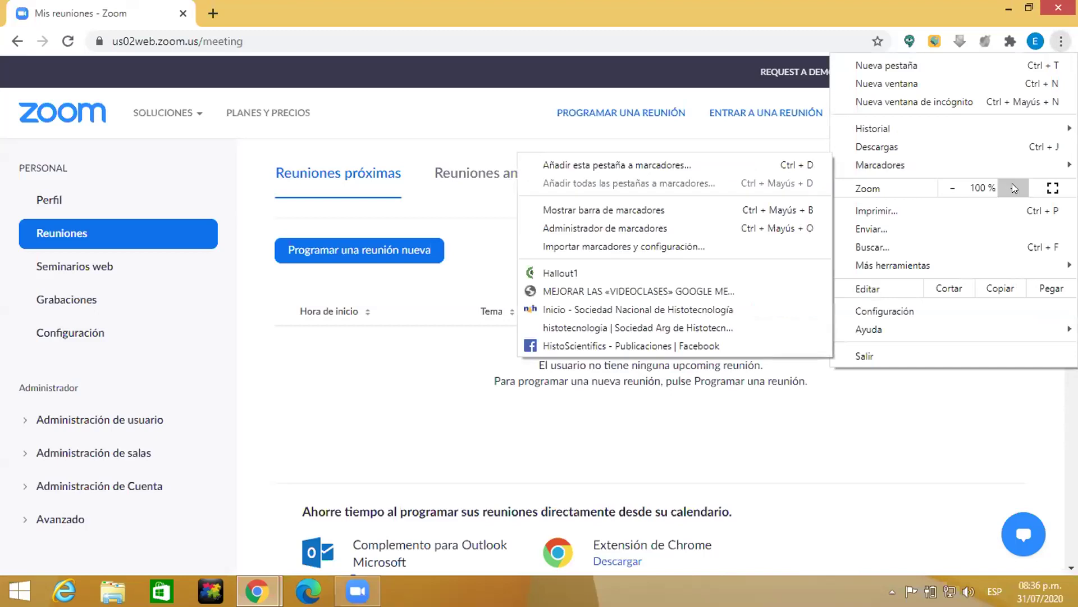
pyautogui.click(954, 189)
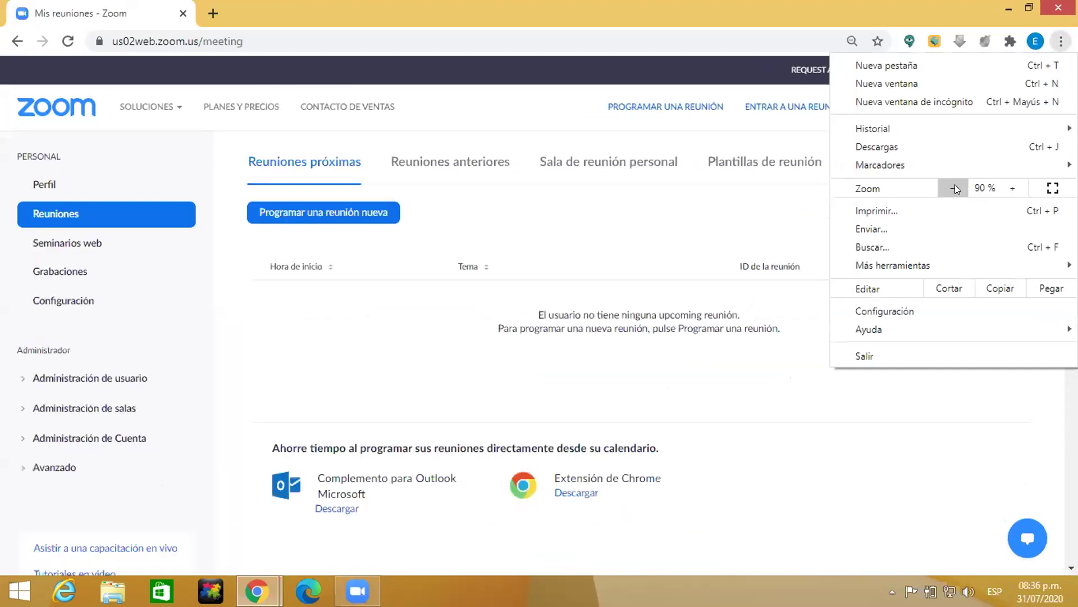
pyautogui.click(955, 188)
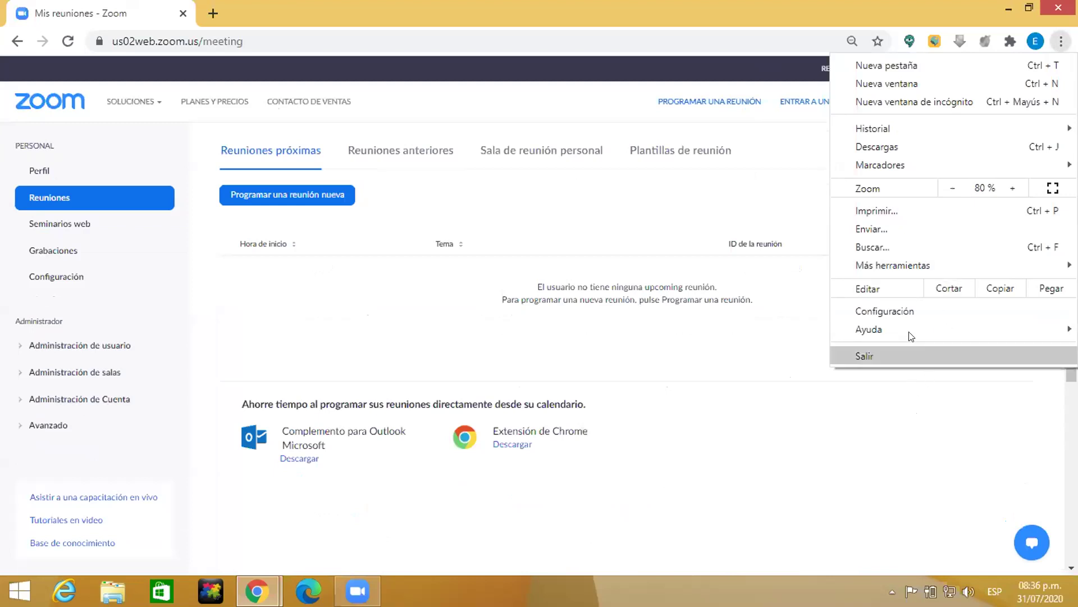
pyautogui.click(1014, 188)
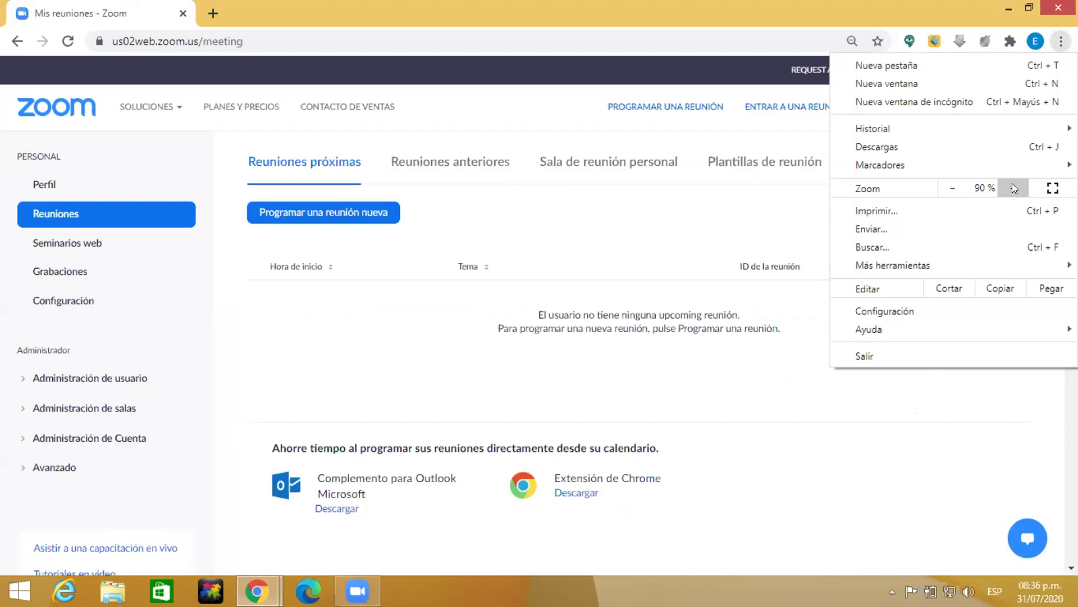
pyautogui.click(935, 356)
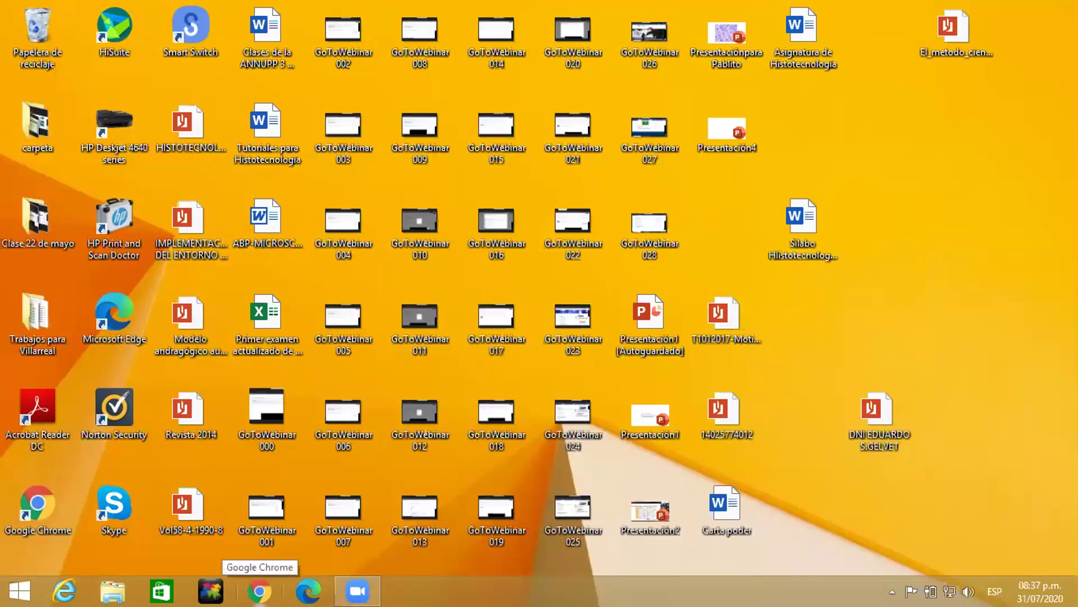
# Step: Open zoom.us in a new Google Chrome window
pyautogui.click(259, 591)
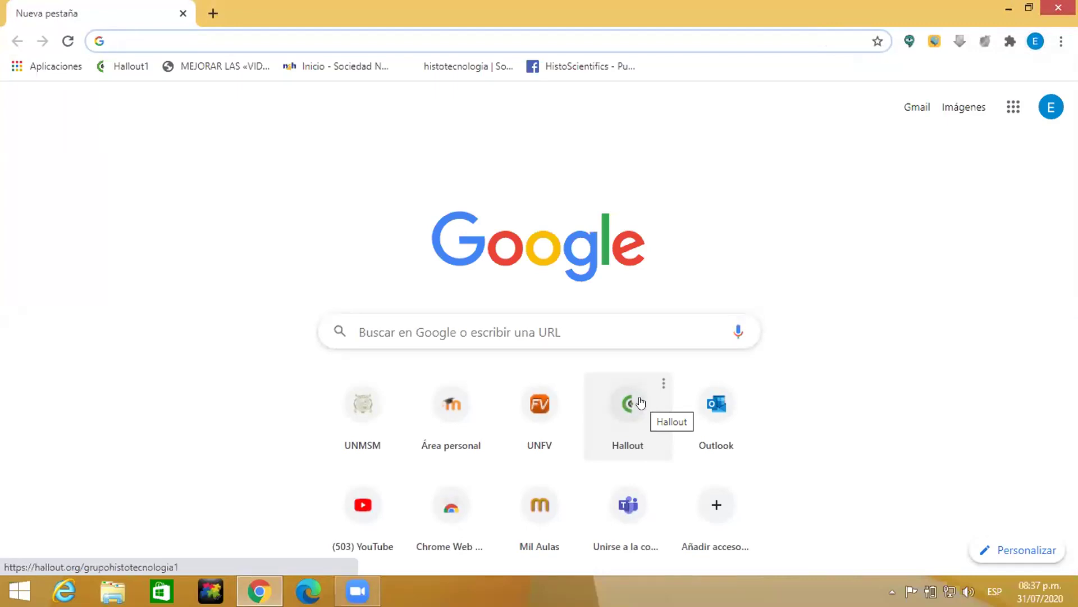
pyautogui.write('zo')
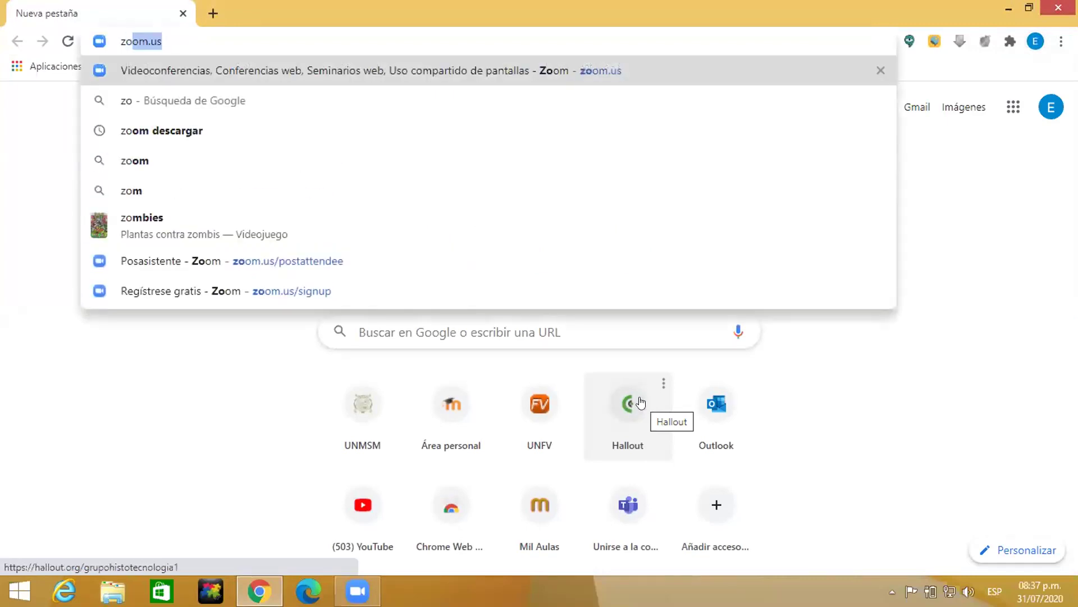
pyautogui.write('om.us')
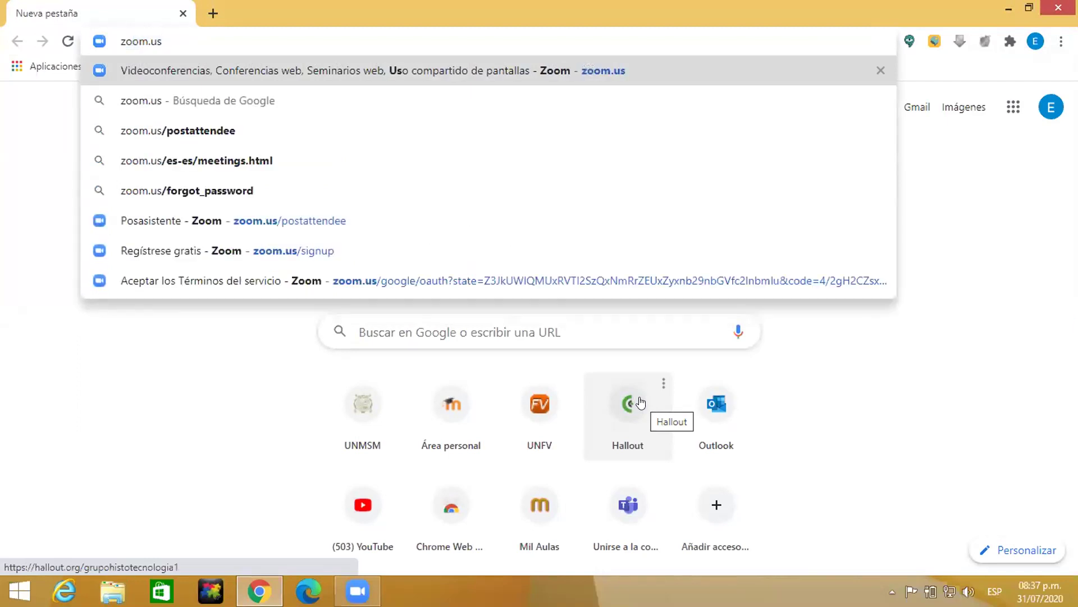
pyautogui.press('Return')
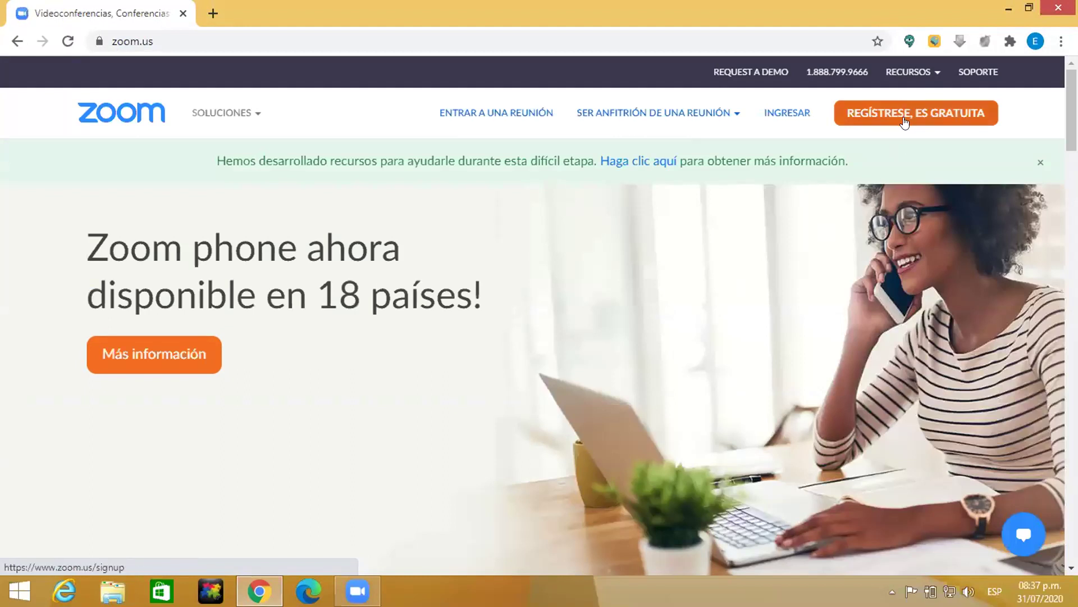
# Step: Leave the free signup form and go to the Zoom INGRESAR sign-in page
pyautogui.click(904, 121)
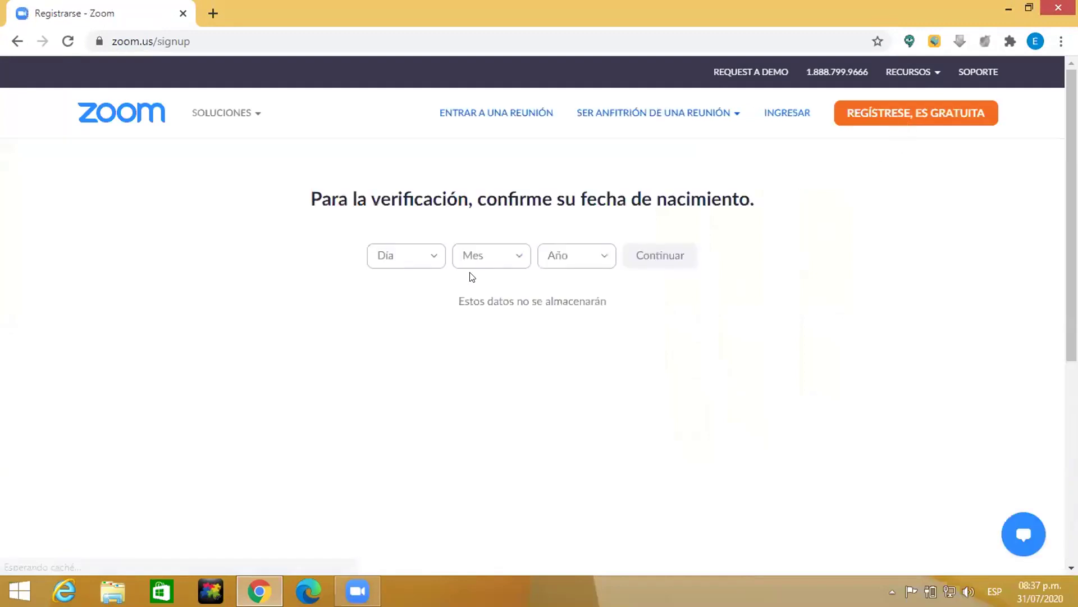
pyautogui.click(436, 259)
pyautogui.scroll(-10, 425, 310)
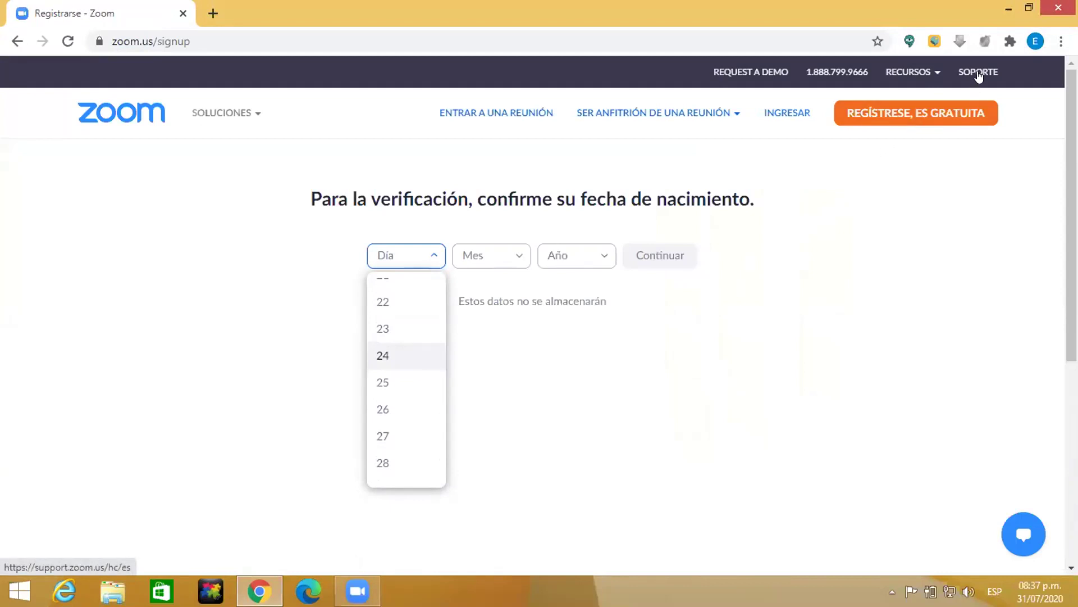
pyautogui.click(775, 116)
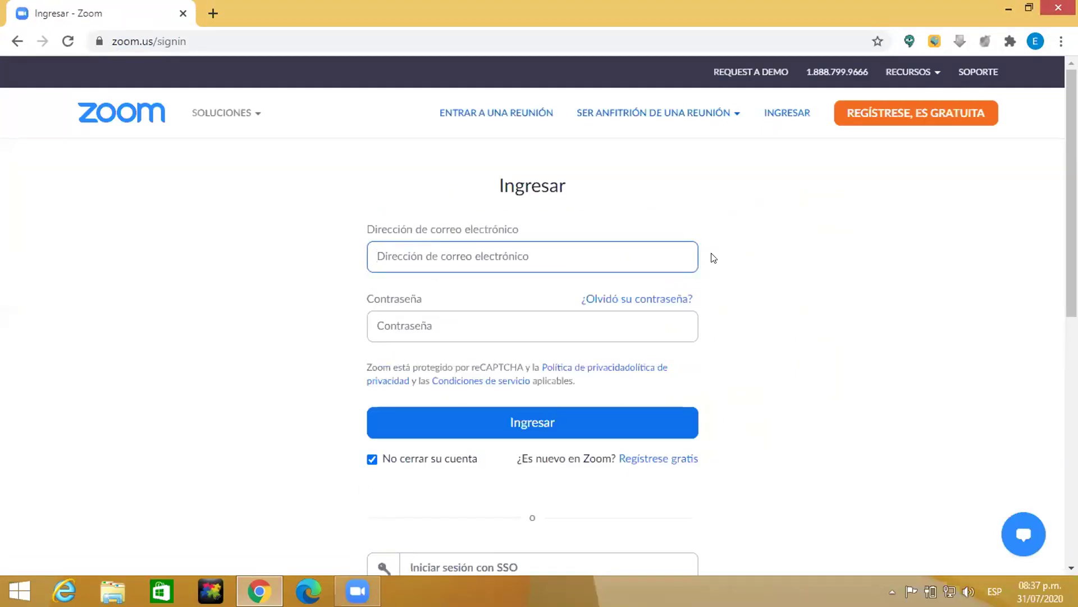
# Step: Sign in to Zoom with 'Iniciar sesión con Google', choosing the Google account
pyautogui.scroll(-1, 714, 258)
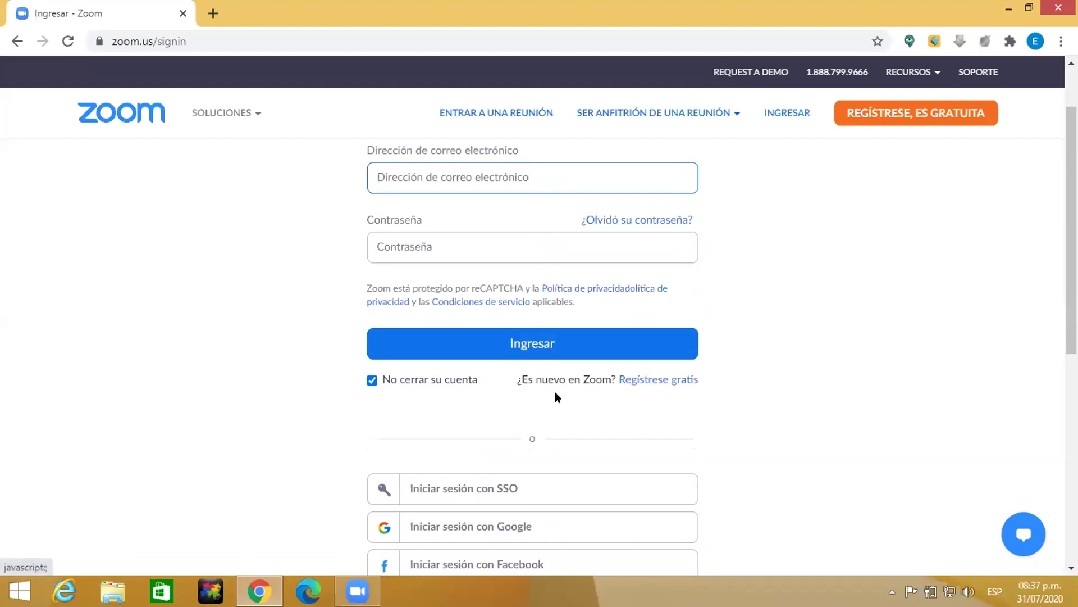
pyautogui.click(473, 538)
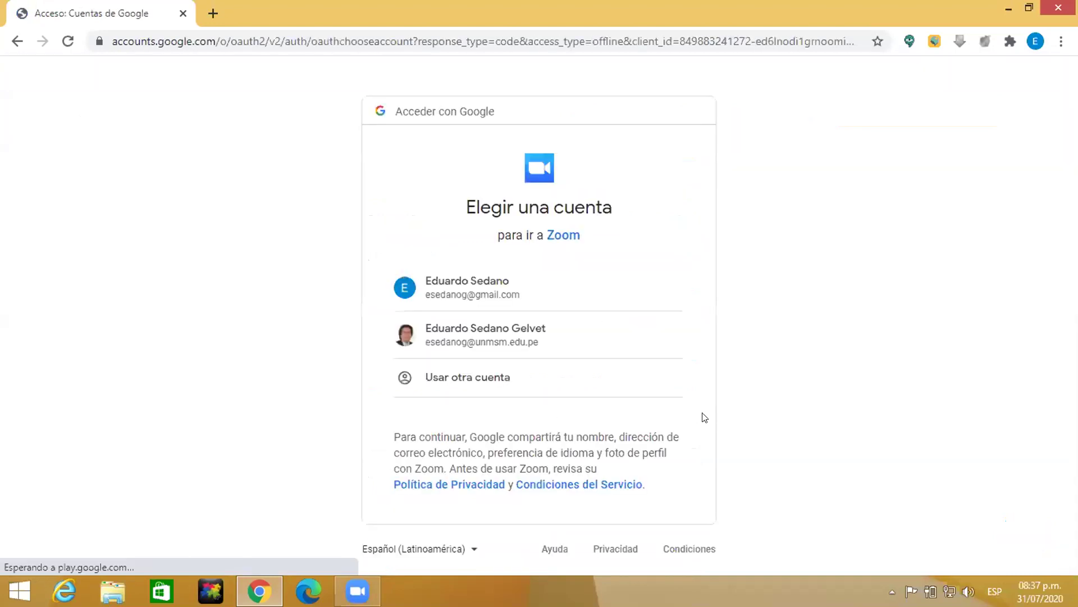
pyautogui.click(514, 337)
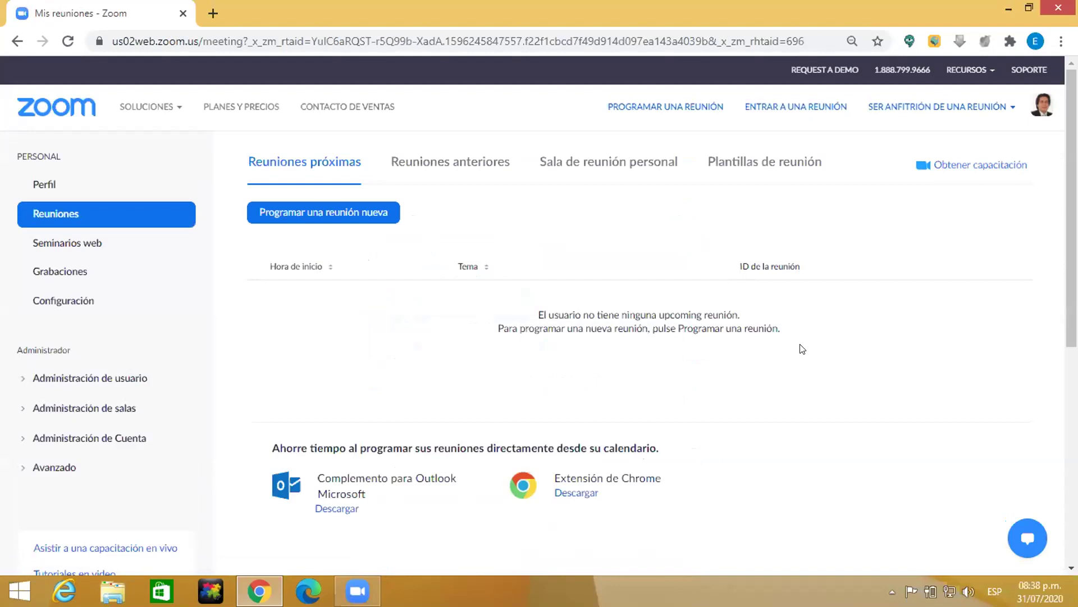
# Step: From the footer's Cliente de reuniones link, download ZoomInstaller (1).exe (12.2 MB)
pyautogui.scroll(-4, 803, 351)
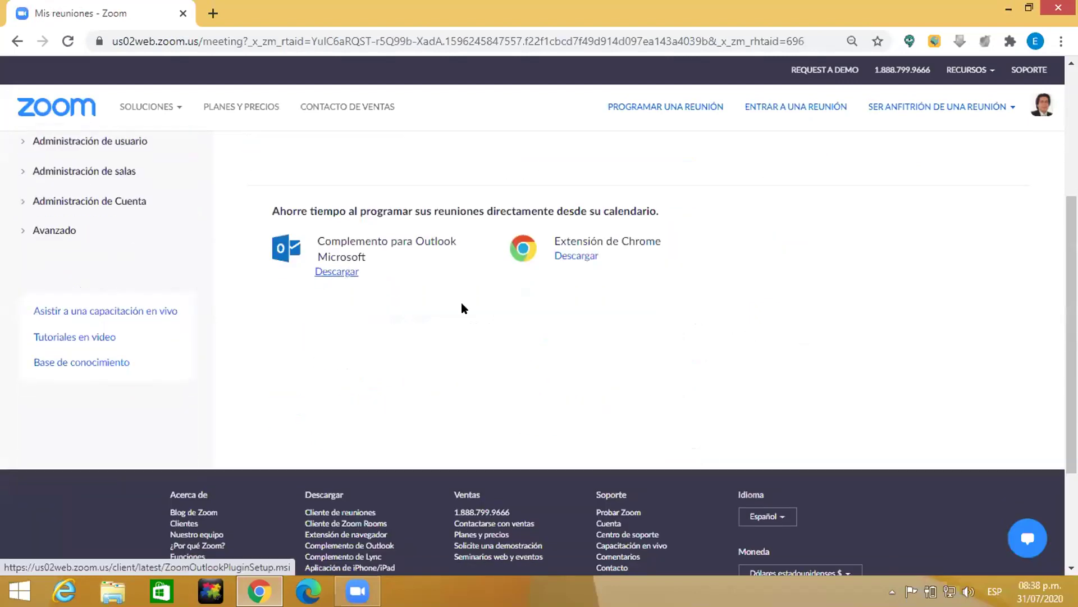
pyautogui.scroll(-3, 587, 312)
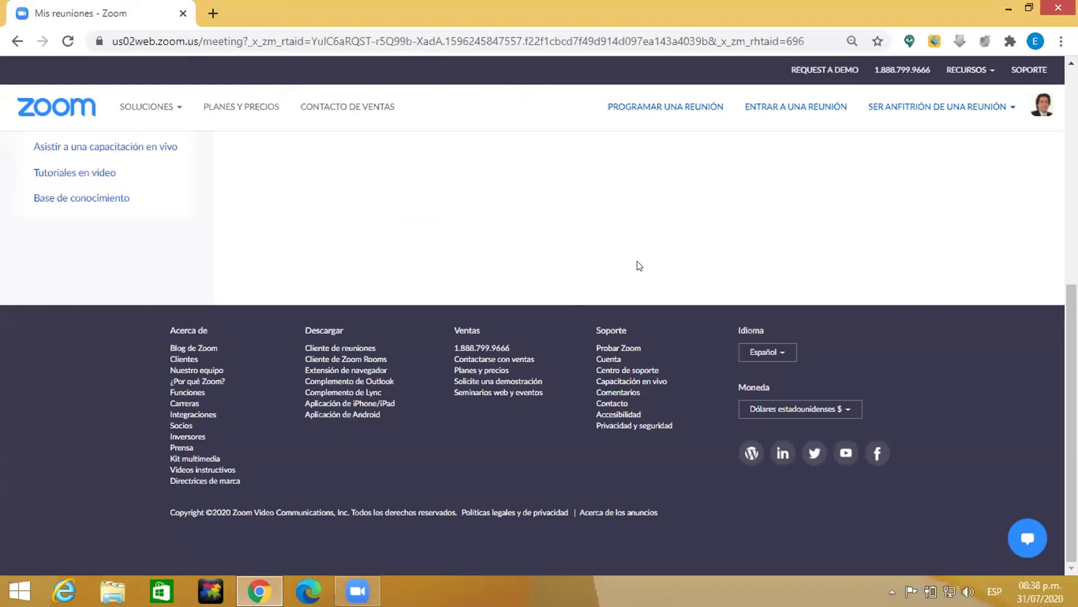
pyautogui.click(314, 349)
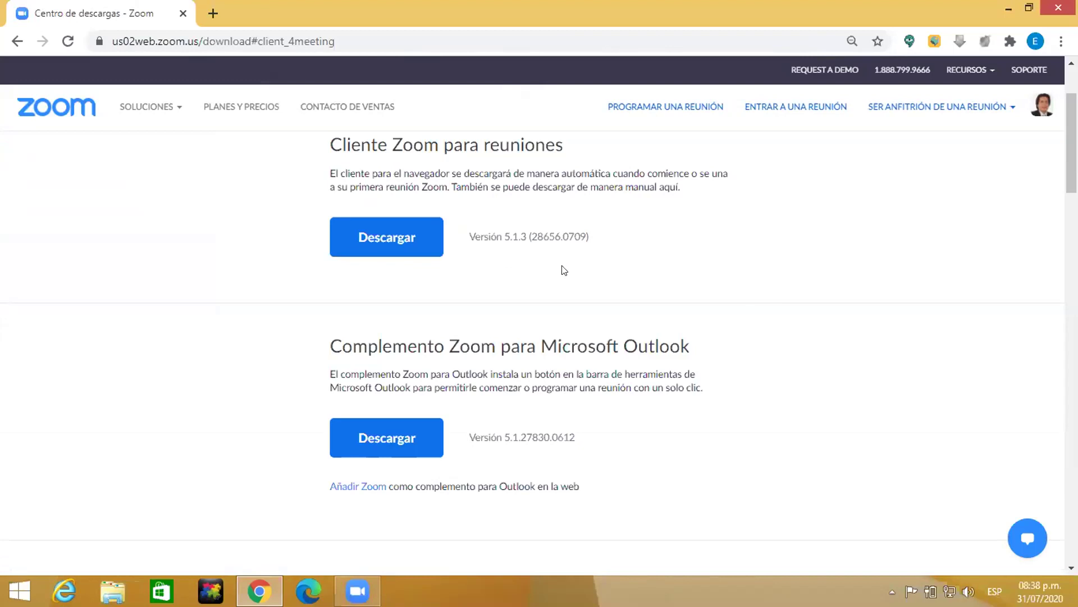
pyautogui.click(401, 244)
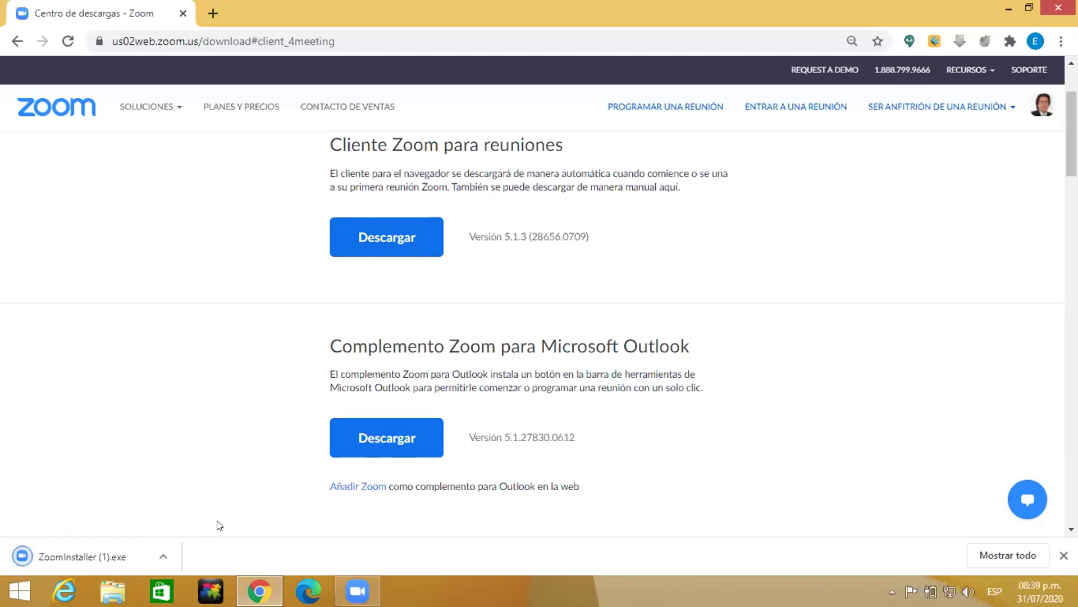
# Step: Open the downloaded Zoom installer and allow it to run past the security warning
pyautogui.click(164, 556)
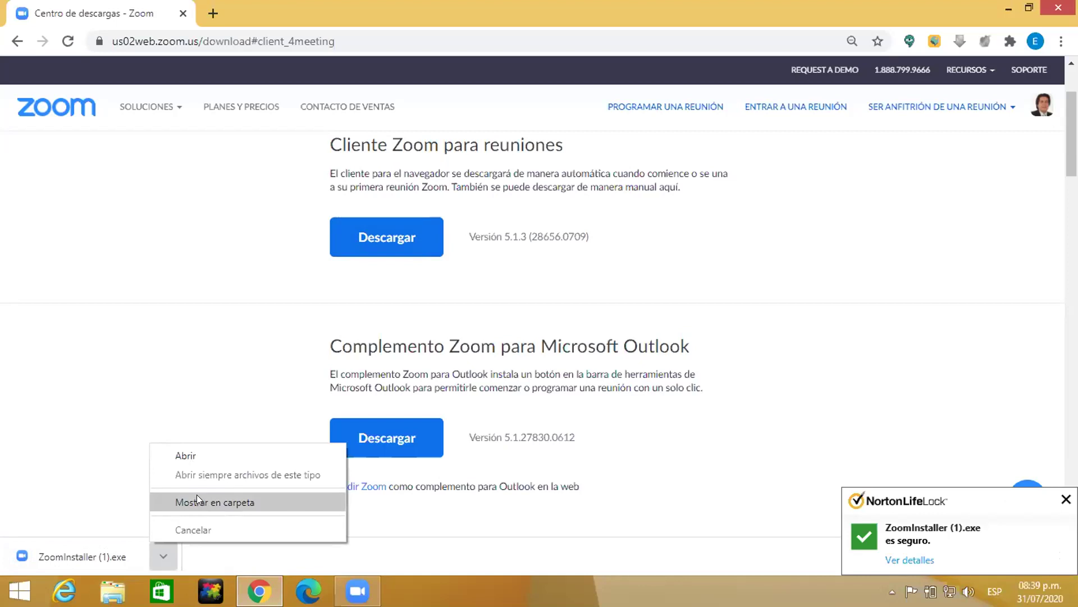
pyautogui.click(191, 457)
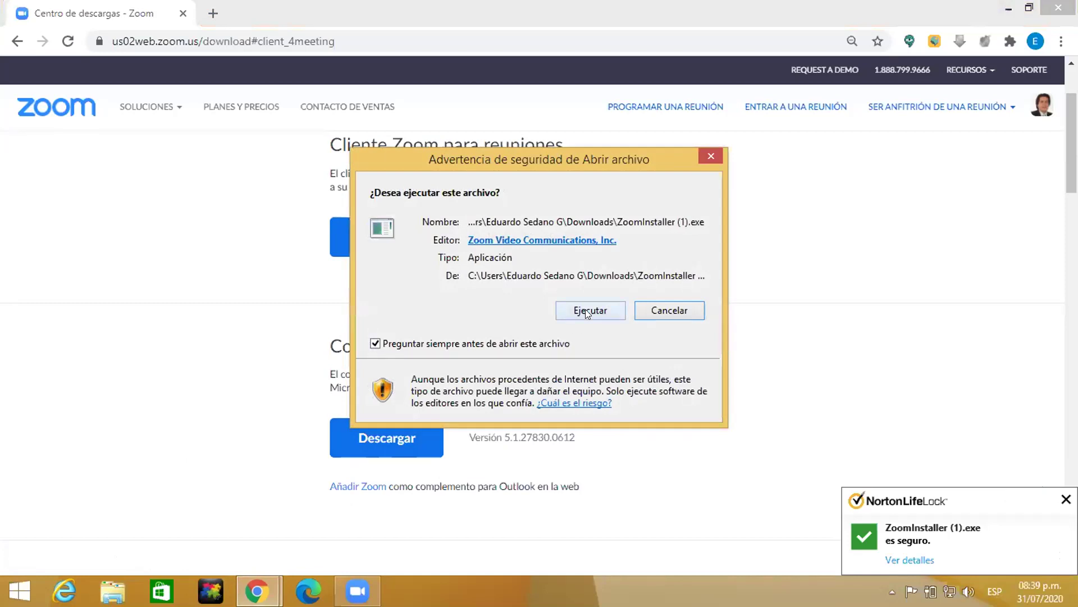
pyautogui.click(585, 310)
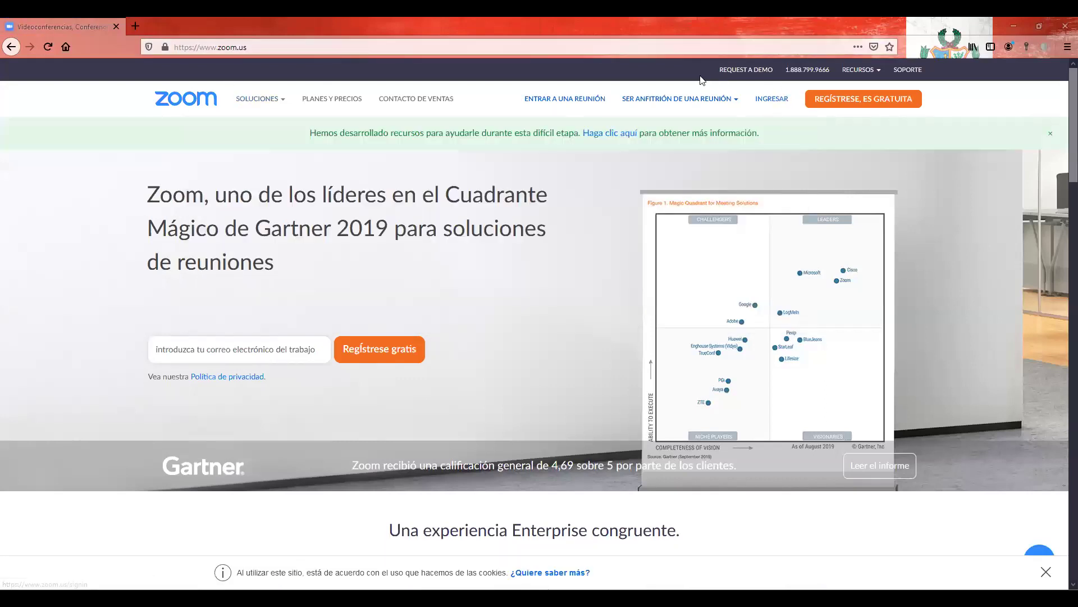
# Step: On zoom.us choose INGRESAR, then Iniciar sesión con Google, and focus the e-mail field
pyautogui.click(771, 104)
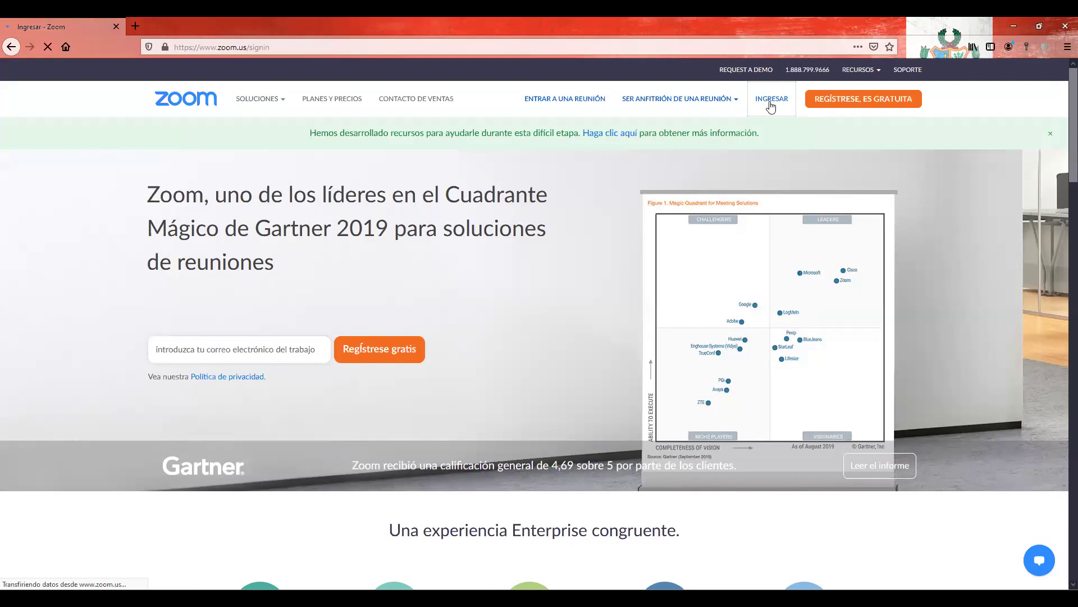
pyautogui.scroll(-2, 556, 388)
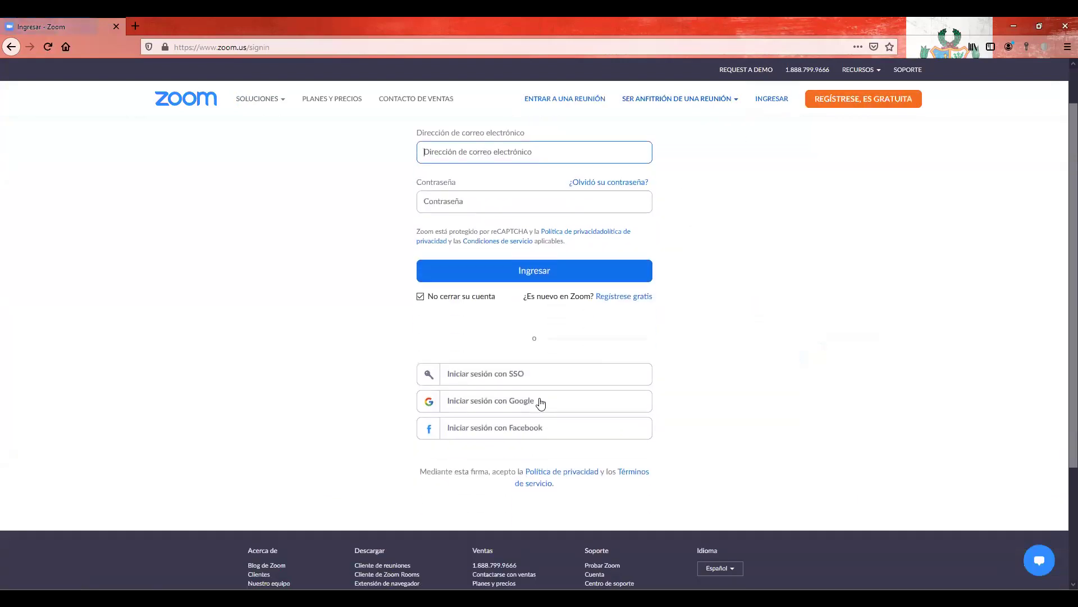
pyautogui.click(541, 403)
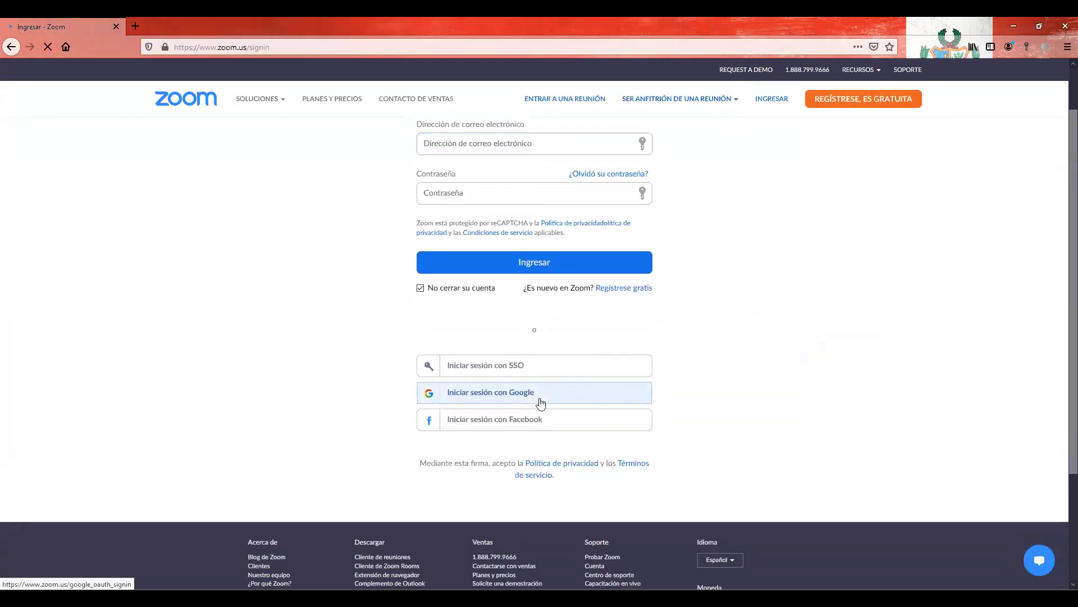
pyautogui.click(506, 296)
# Step: Enter the Google account e-mail and password, then decline Firefox's offer to save the password
pyautogui.write('n')
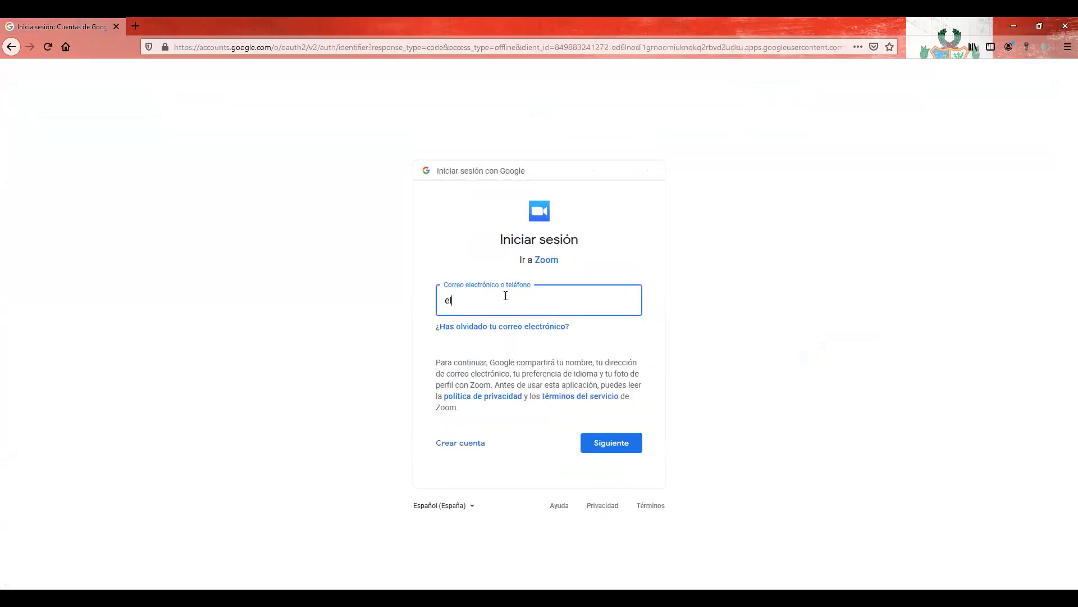
pyautogui.press('BackSpace')
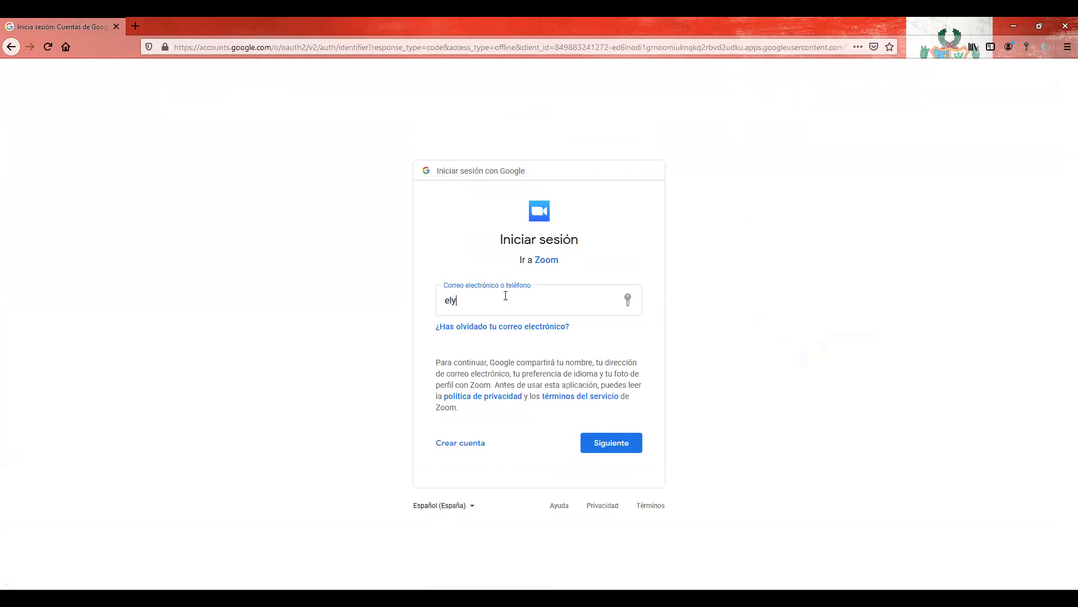
pyautogui.press('Return')
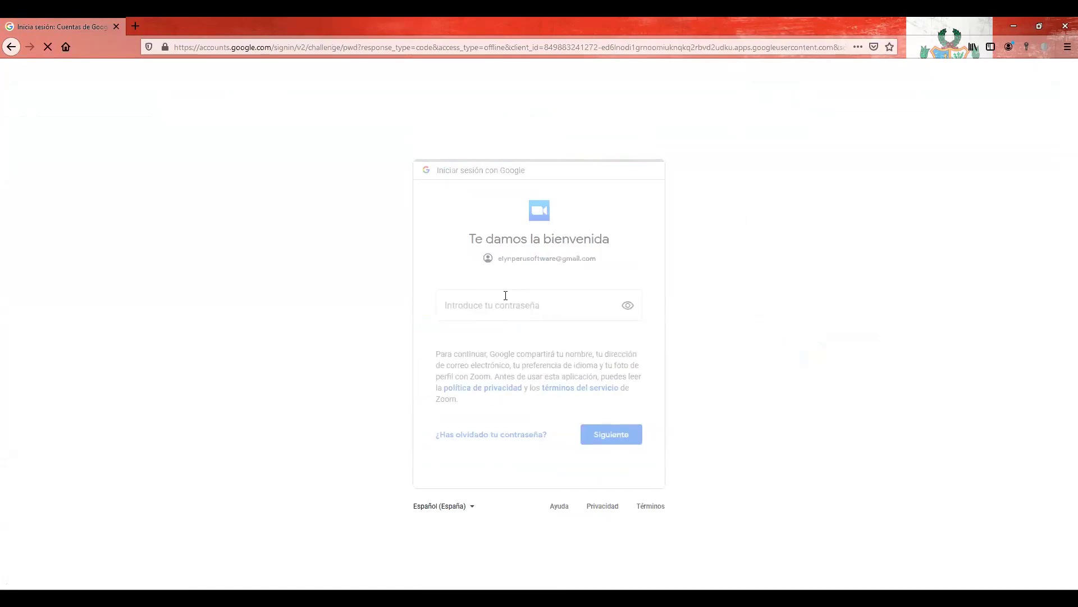
pyautogui.write('••••••••••••••')
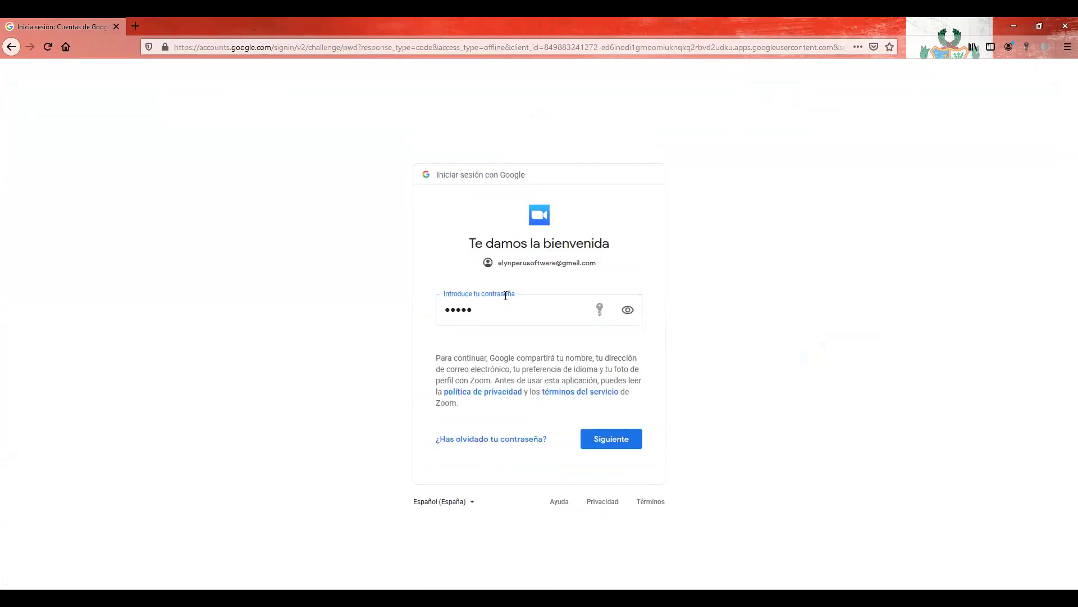
pyautogui.press('Return')
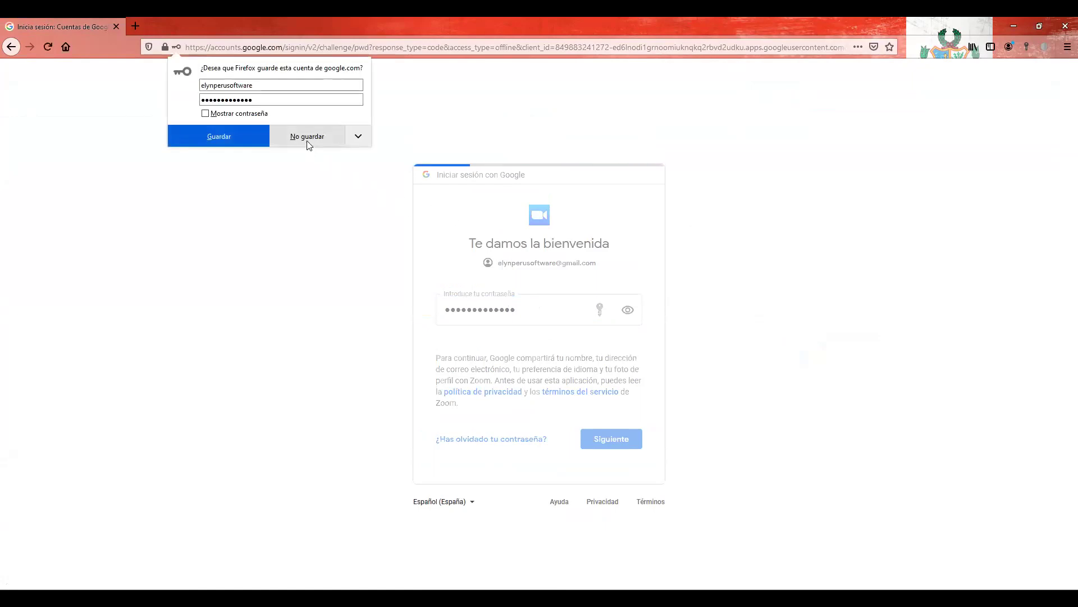
pyautogui.click(306, 141)
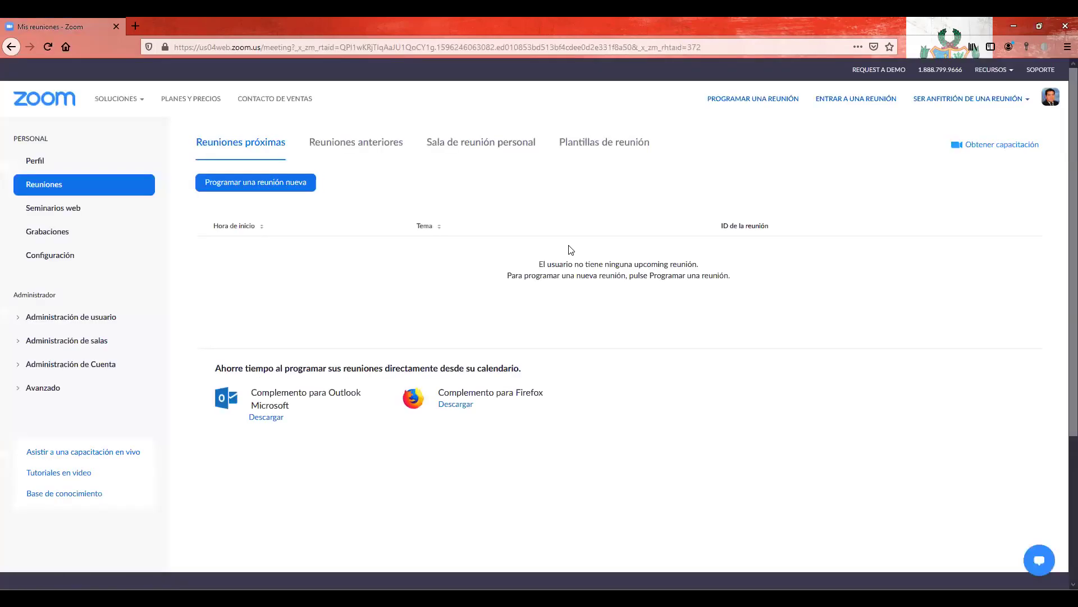
# Step: Set Firefox's page size to 110% and open the Zoom profile page
pyautogui.click(1067, 47)
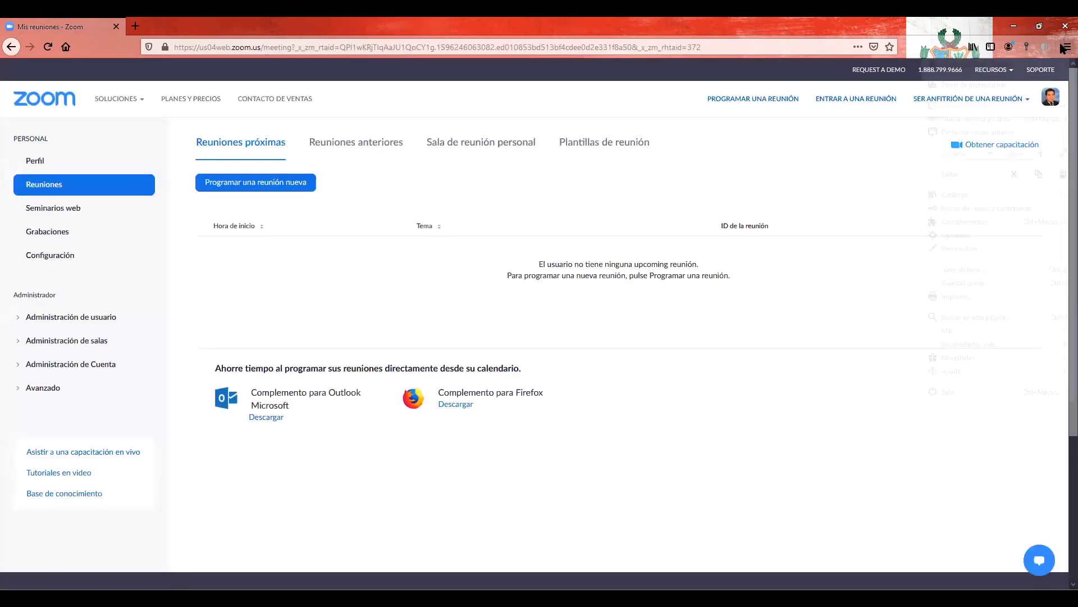
pyautogui.click(1041, 157)
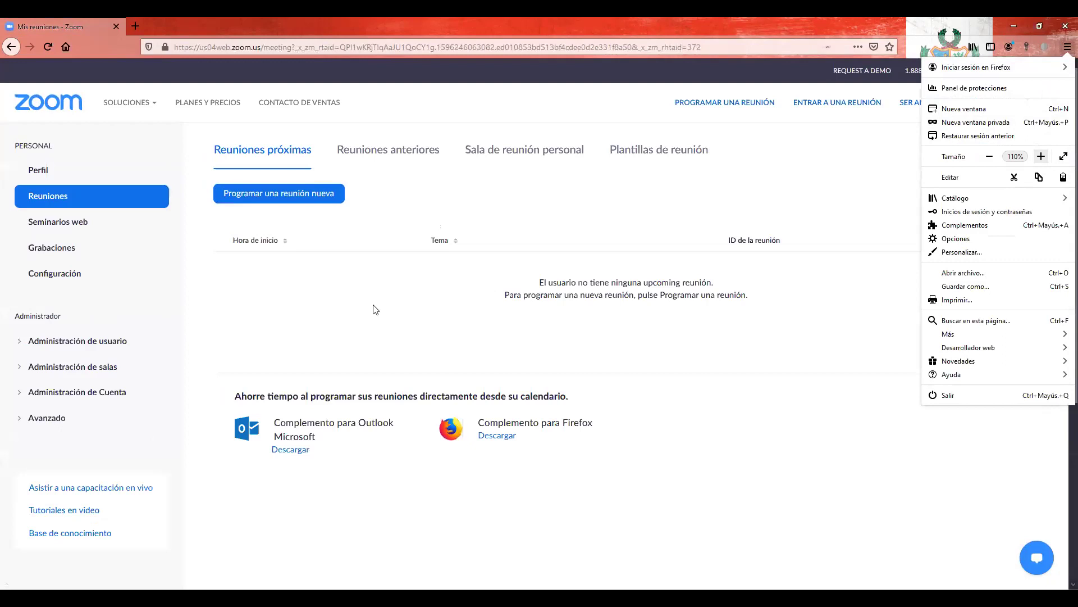
pyautogui.click(375, 310)
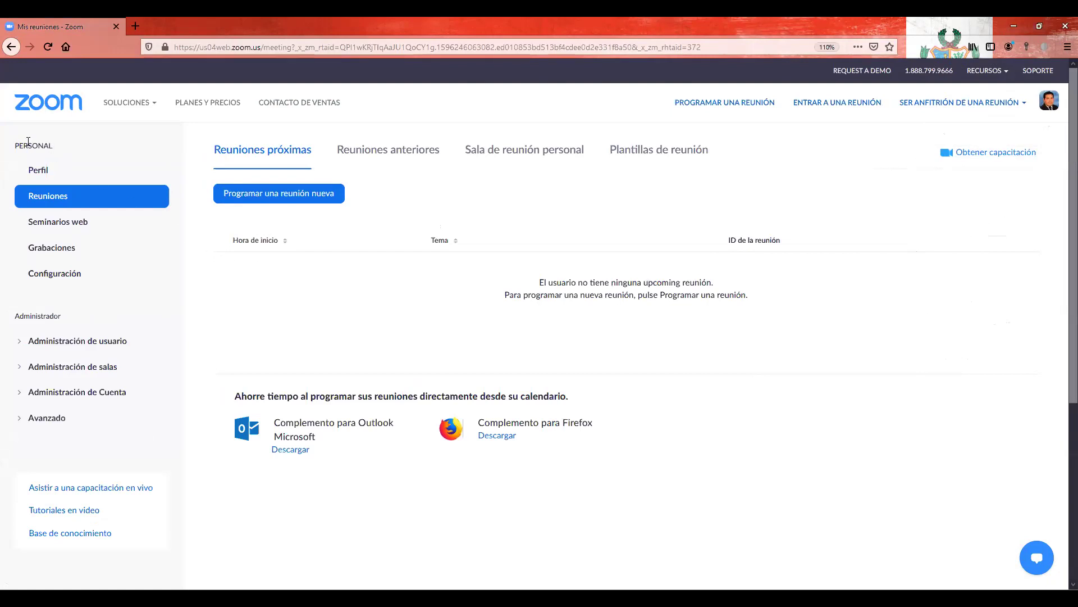
pyautogui.moveTo(13, 147); pyautogui.dragTo(68, 146)
pyautogui.click(48, 171)
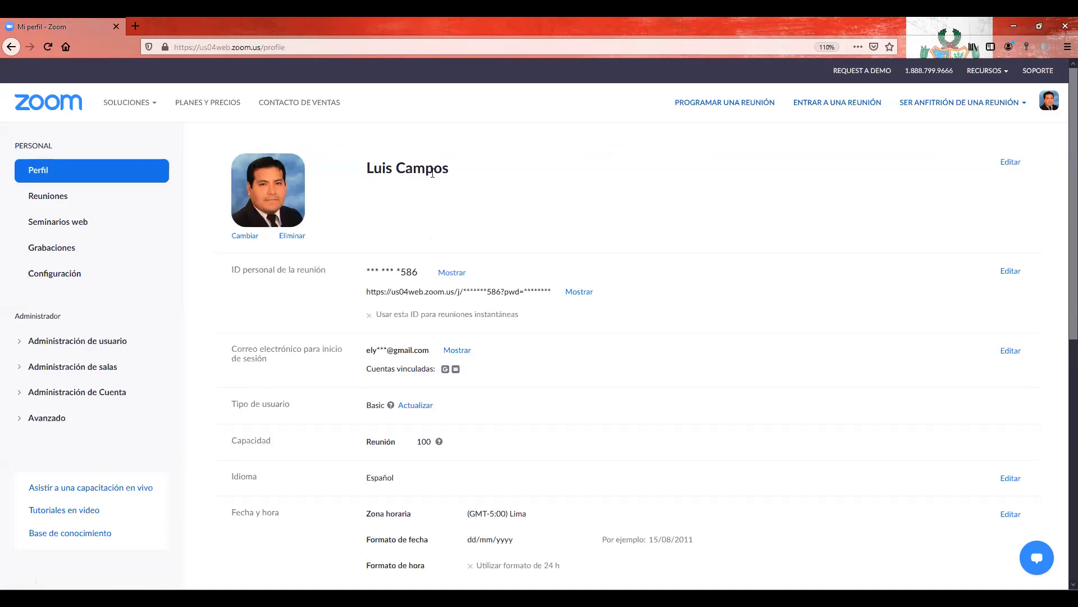
# Step: Scroll through the profile page's time zone (GMT-5:00) Lima, date format and calendar options, then back up
pyautogui.scroll(-3, 458, 179)
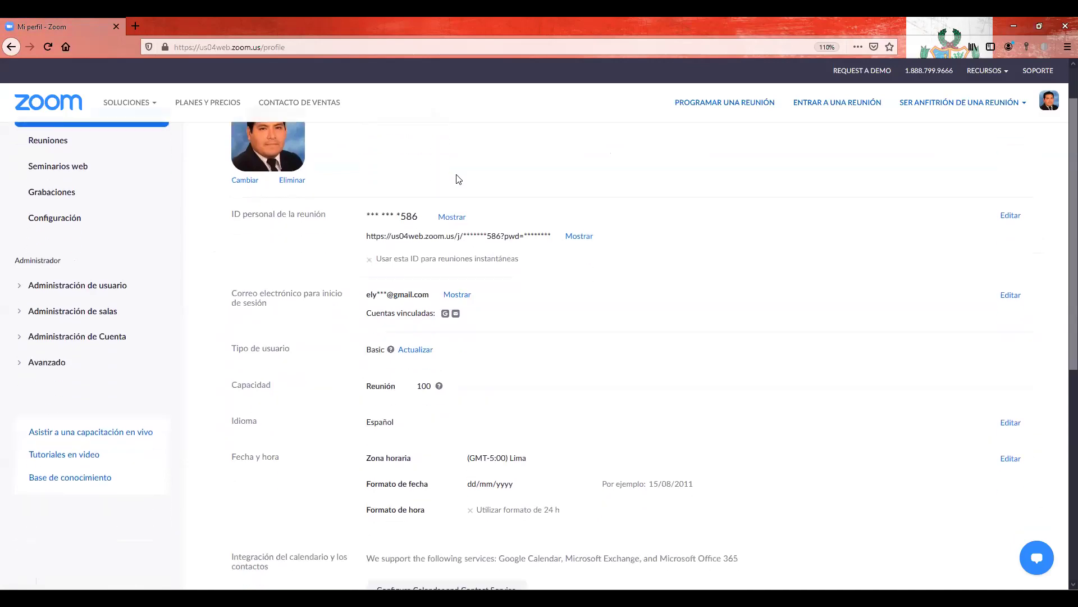
pyautogui.scroll(-2, 457, 179)
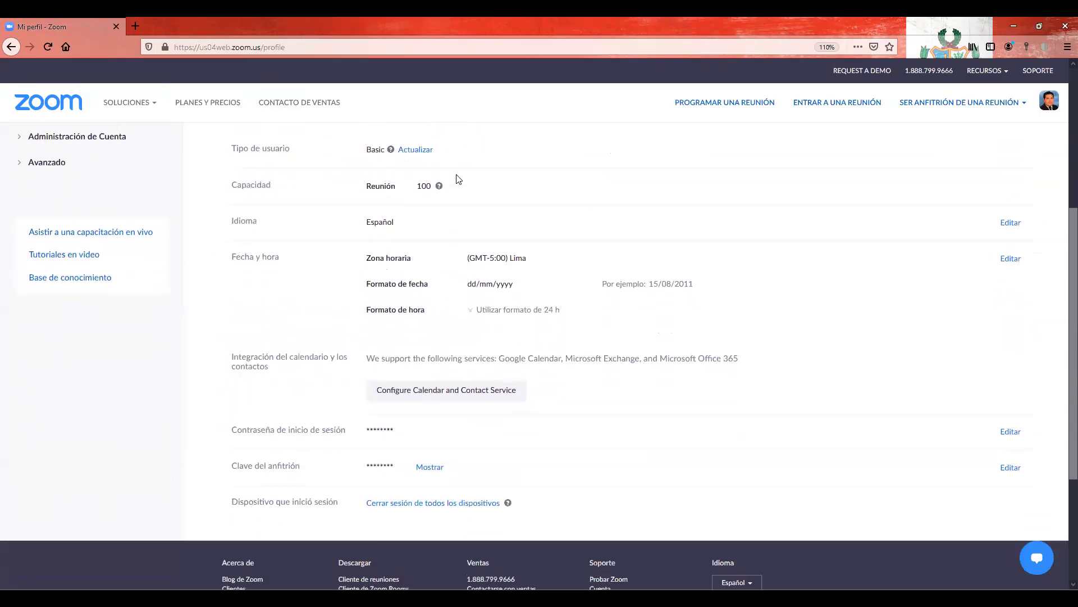
pyautogui.scroll(-1, 455, 188)
pyautogui.scroll(-1, 346, 285)
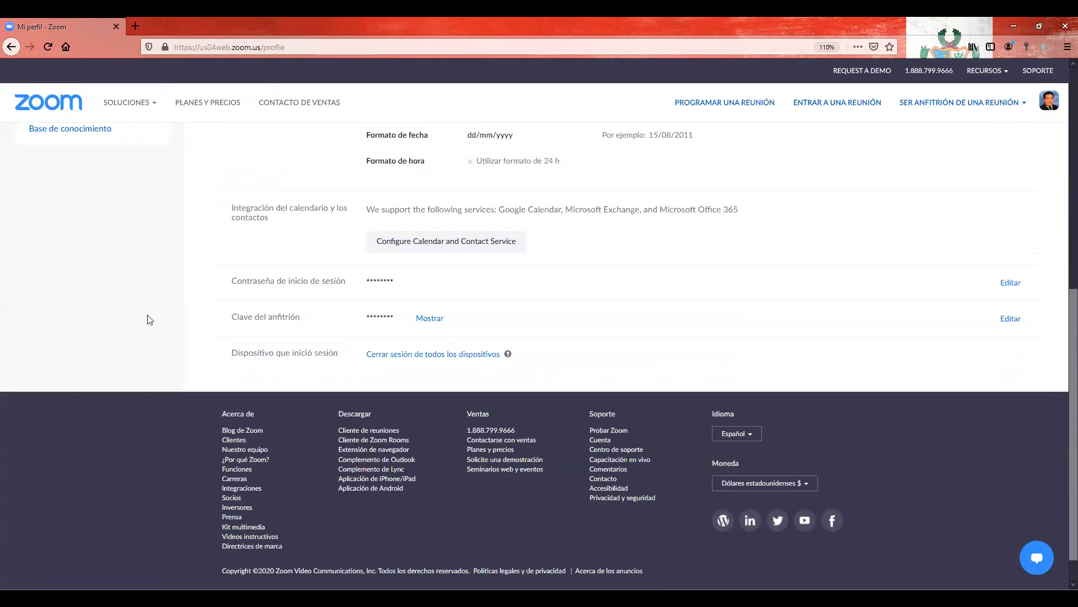
pyautogui.scroll(5, 304, 281)
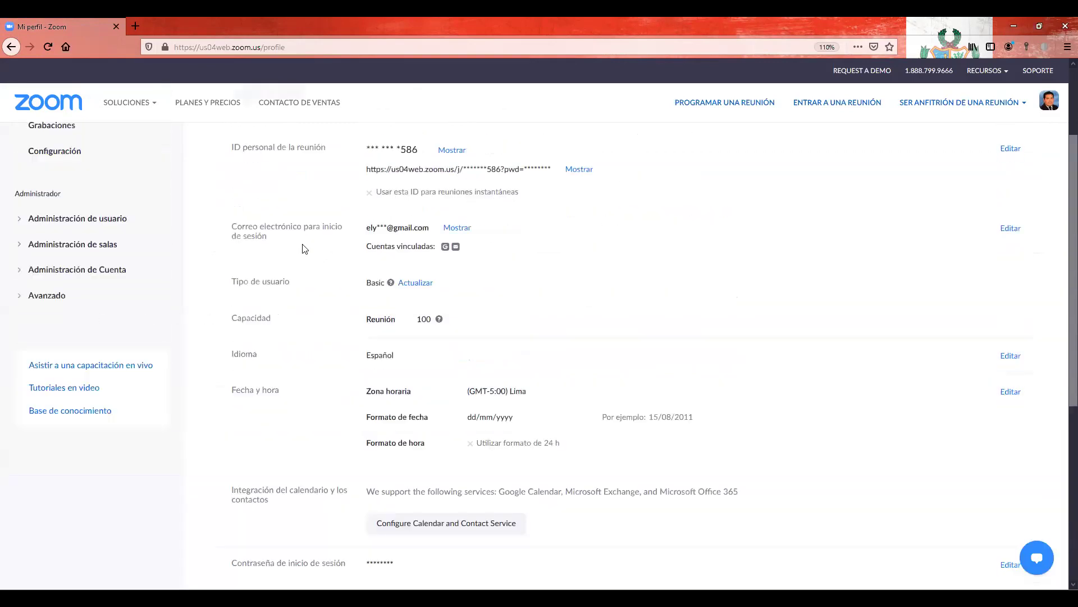
pyautogui.scroll(2, 303, 249)
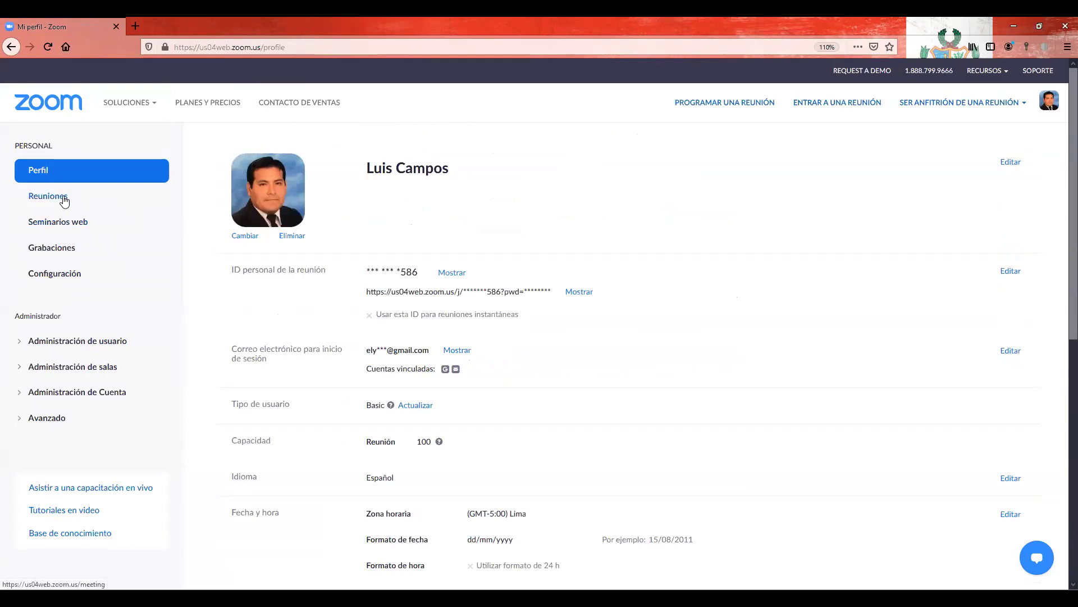
# Step: From Reuniones, start a new meeting with Tema 'NOMBRE' and Descripción 'DETALLES'
pyautogui.click(46, 202)
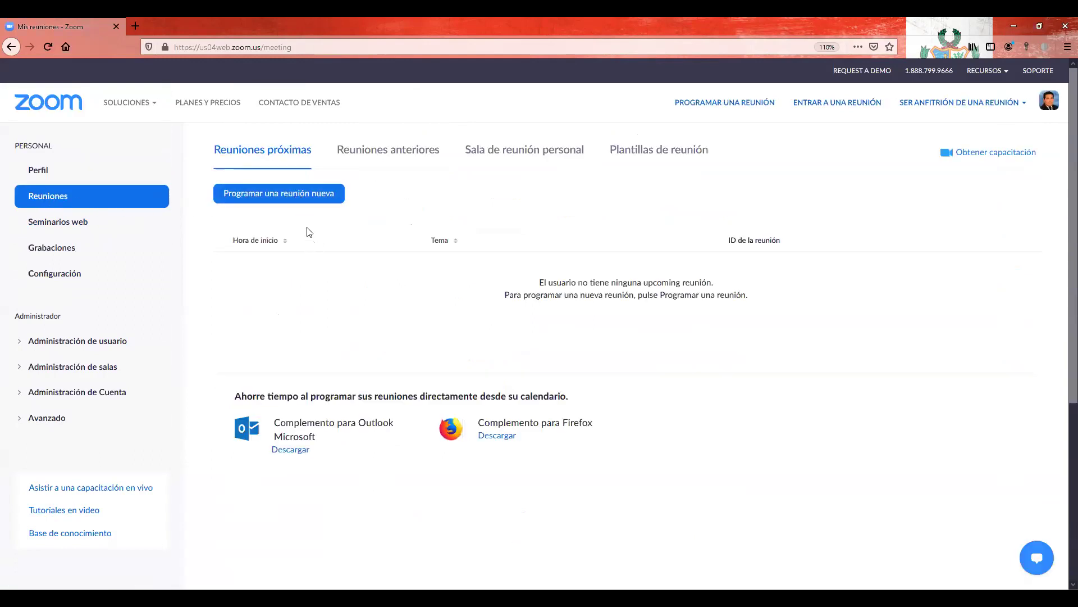
pyautogui.click(291, 198)
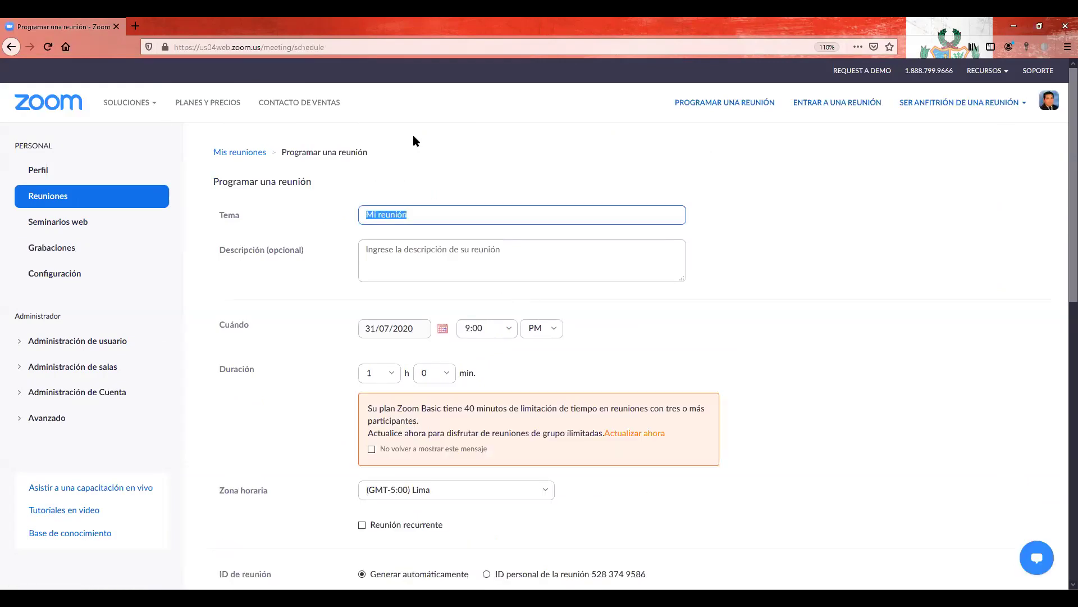
pyautogui.scroll(-2, 416, 163)
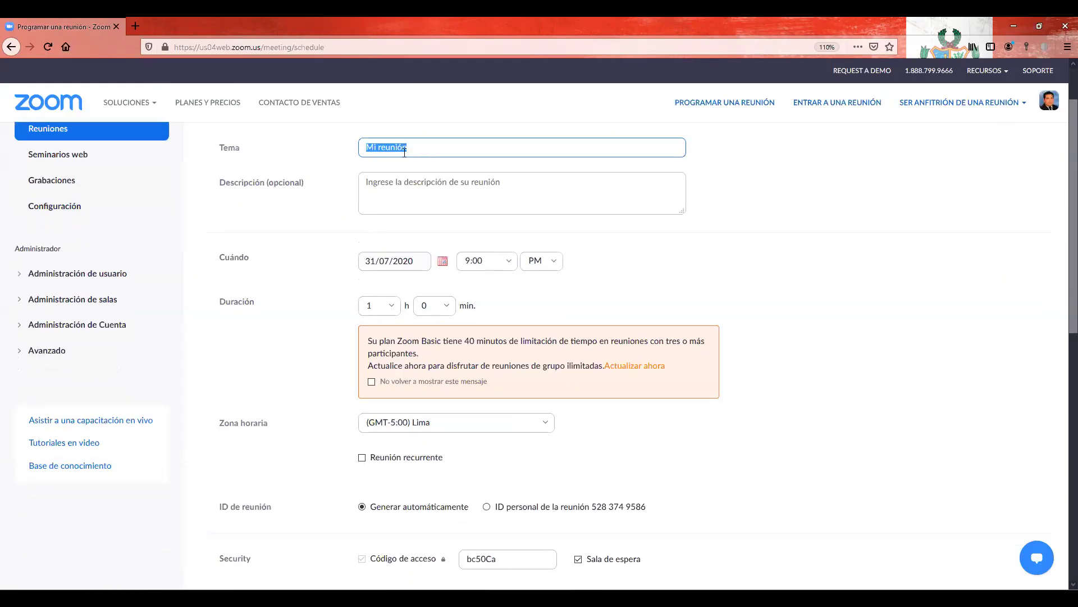
pyautogui.write('NOMBRE')
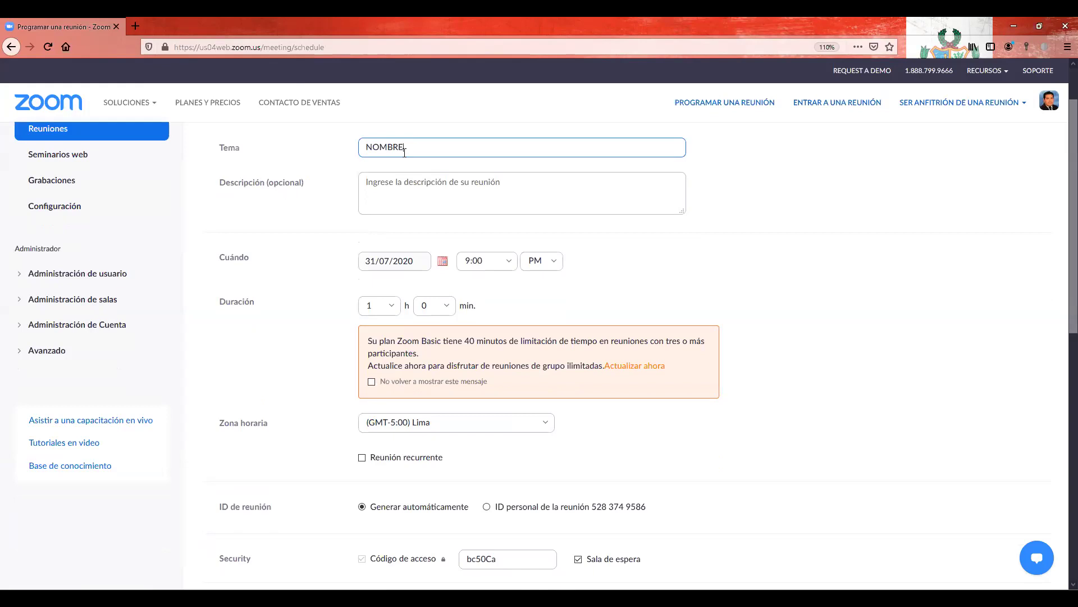
pyautogui.click(406, 183)
pyautogui.write('DETALLES')
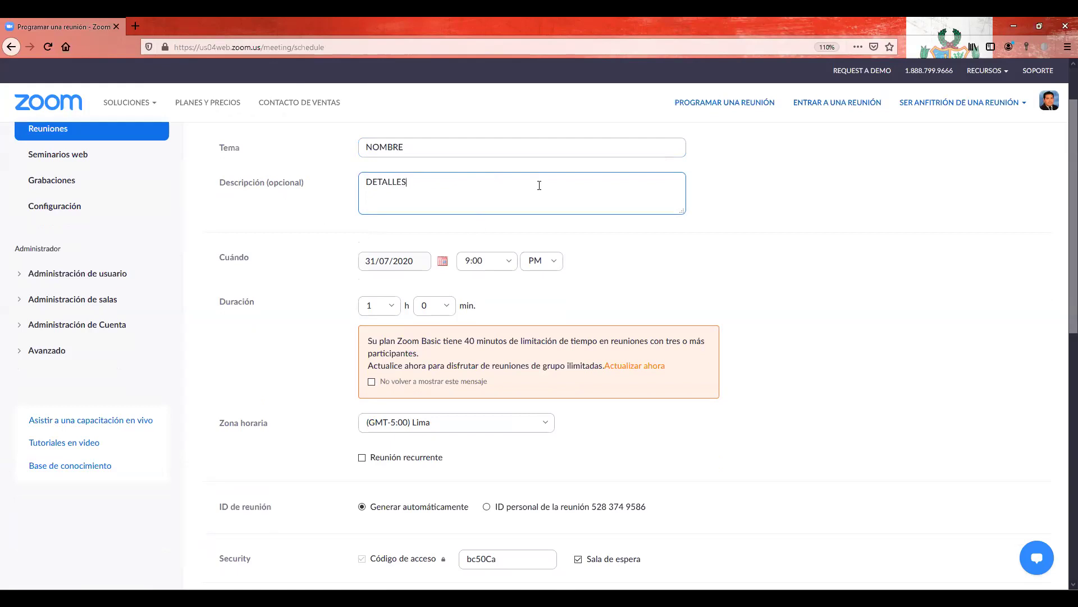
pyautogui.scroll(-2, 448, 203)
# Step: Zoom the meeting form to 150% and highlight the 40-minute limit in the notice
pyautogui.scroll(1, 447, 202)
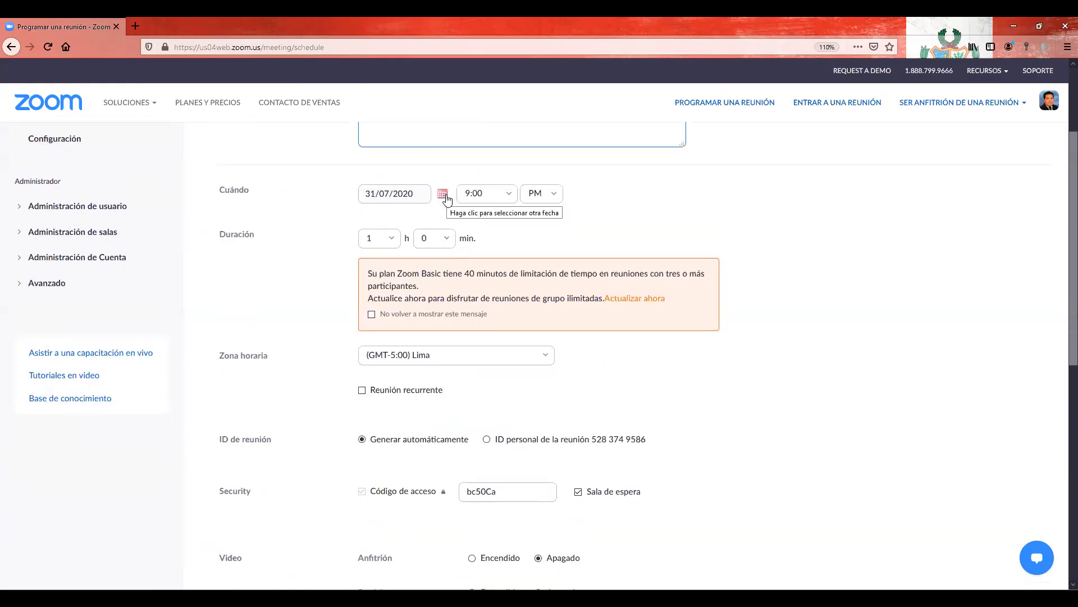
pyautogui.hotkey('ctrl', '+')
pyautogui.hotkey('ctrl', '+')
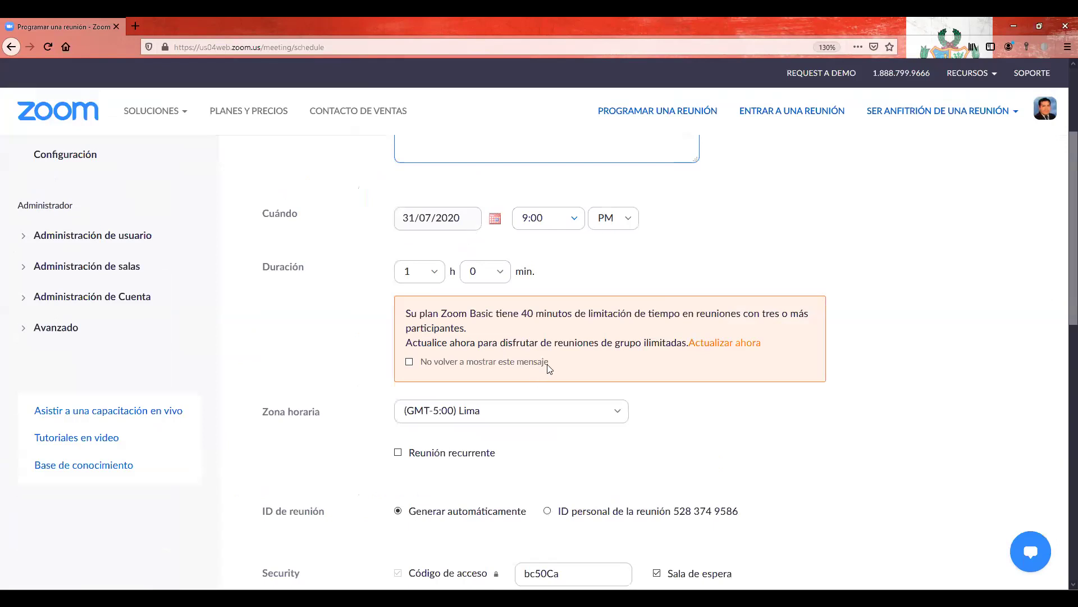
pyautogui.hotkey('ctrl', '+')
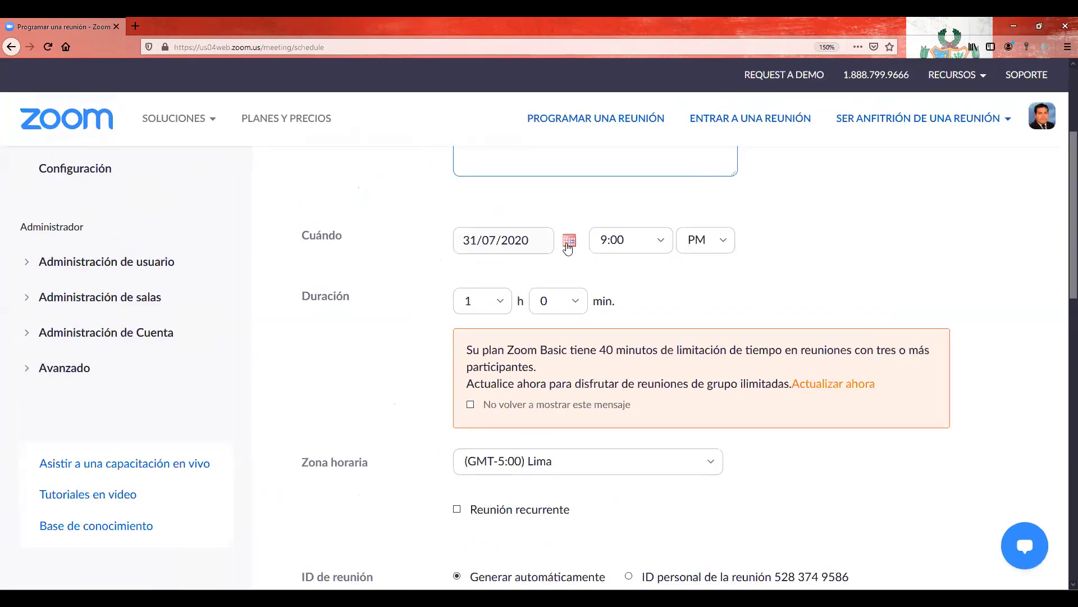
pyautogui.scroll(-2, 494, 219)
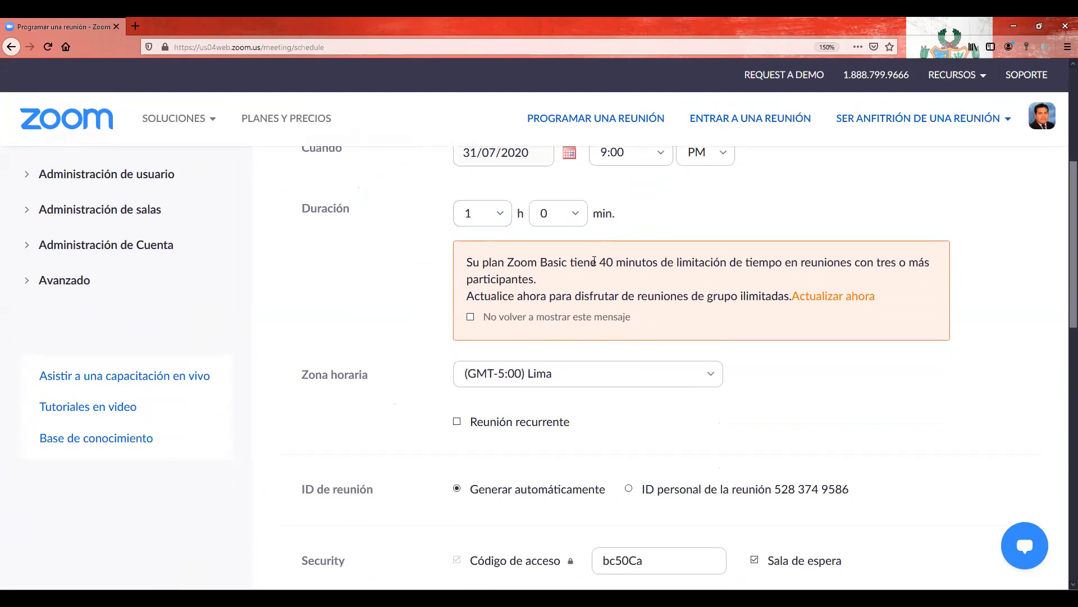
pyautogui.moveTo(602, 262); pyautogui.dragTo(783, 264)
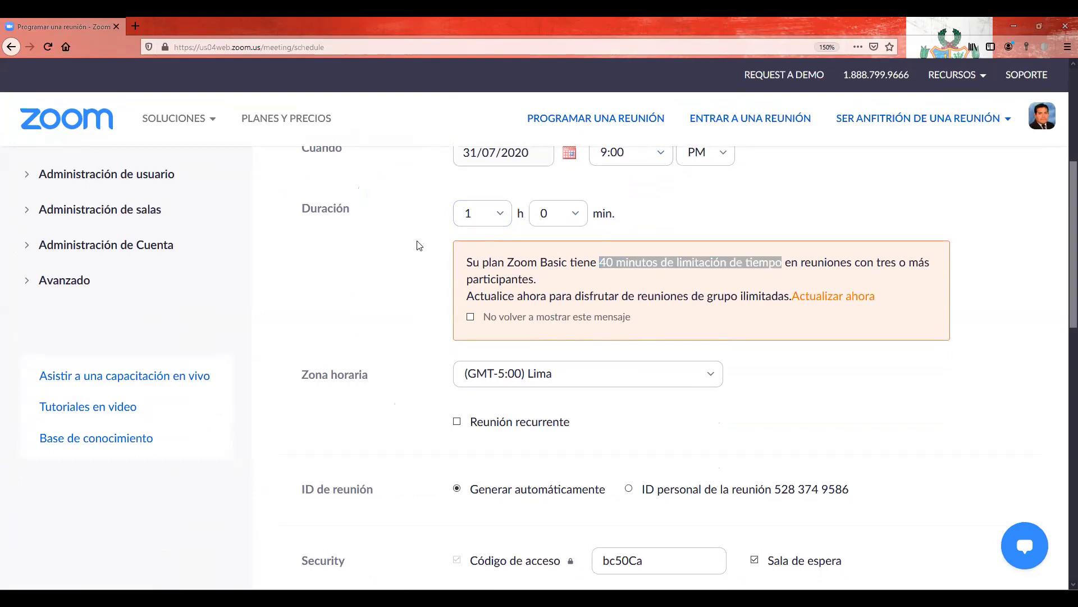
# Step: Try a 6-hour duration, then set Duración back to 1 hour
pyautogui.click(491, 214)
pyautogui.click(470, 416)
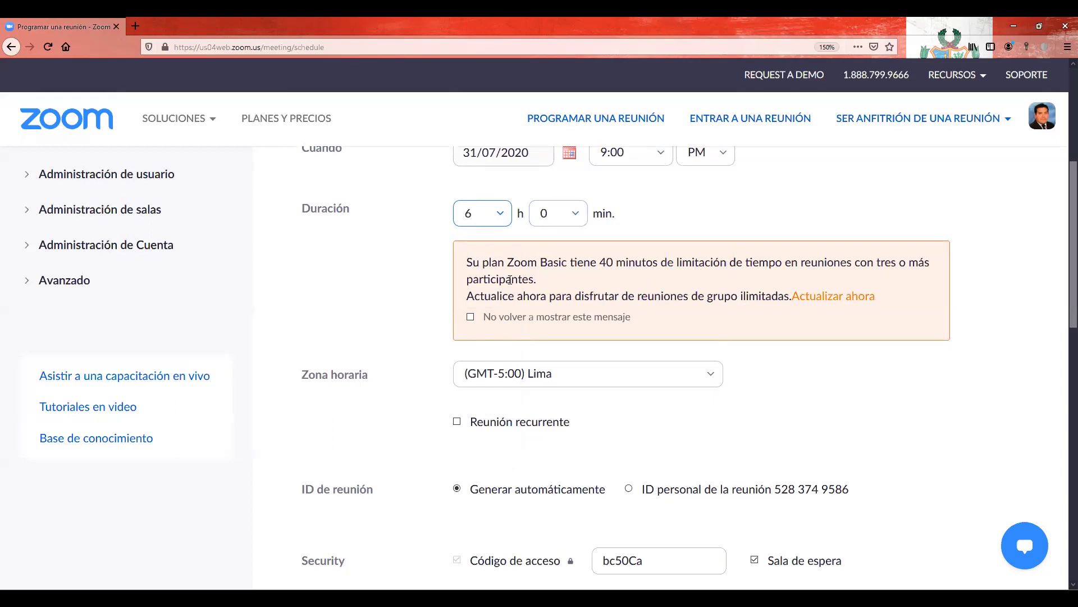
pyautogui.click(498, 215)
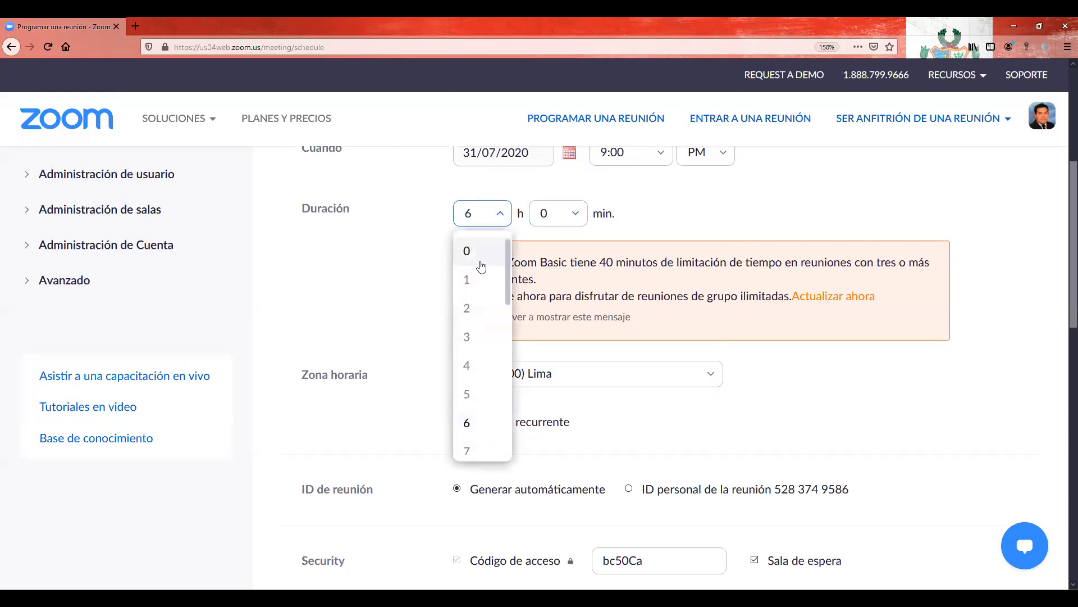
pyautogui.click(474, 281)
pyautogui.moveTo(600, 262); pyautogui.dragTo(653, 262)
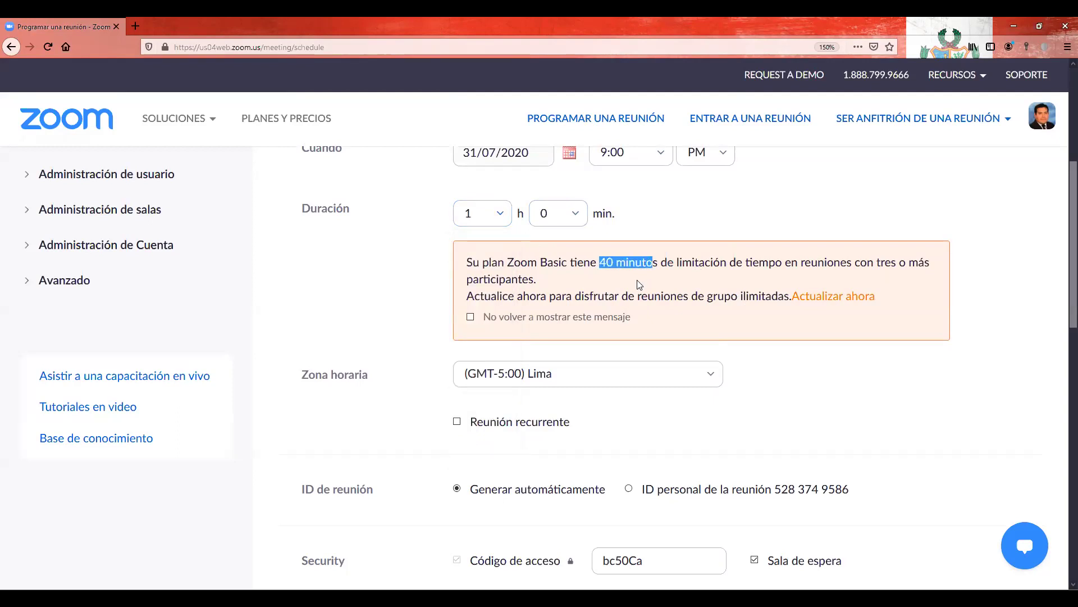
pyautogui.click(586, 278)
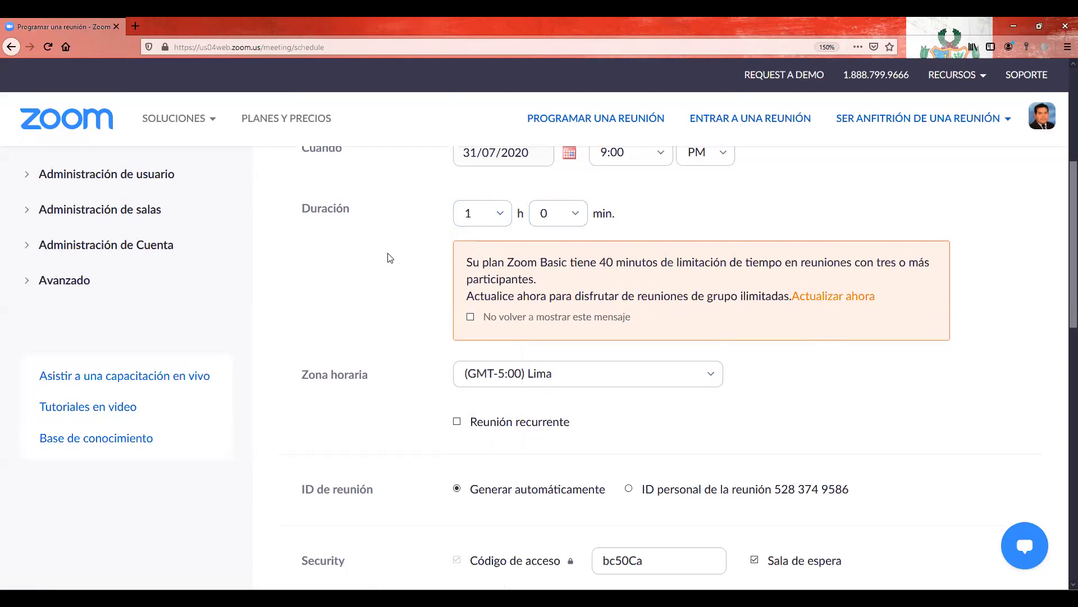
pyautogui.scroll(-3, 390, 258)
pyautogui.scroll(-6, 390, 258)
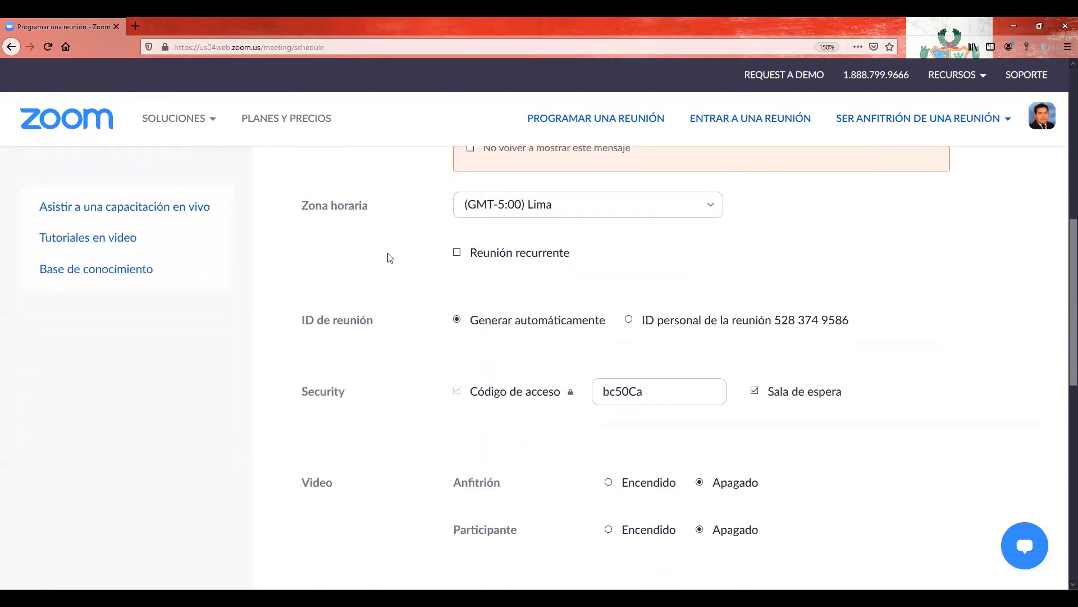
pyautogui.scroll(-4, 390, 258)
pyautogui.scroll(5, 390, 258)
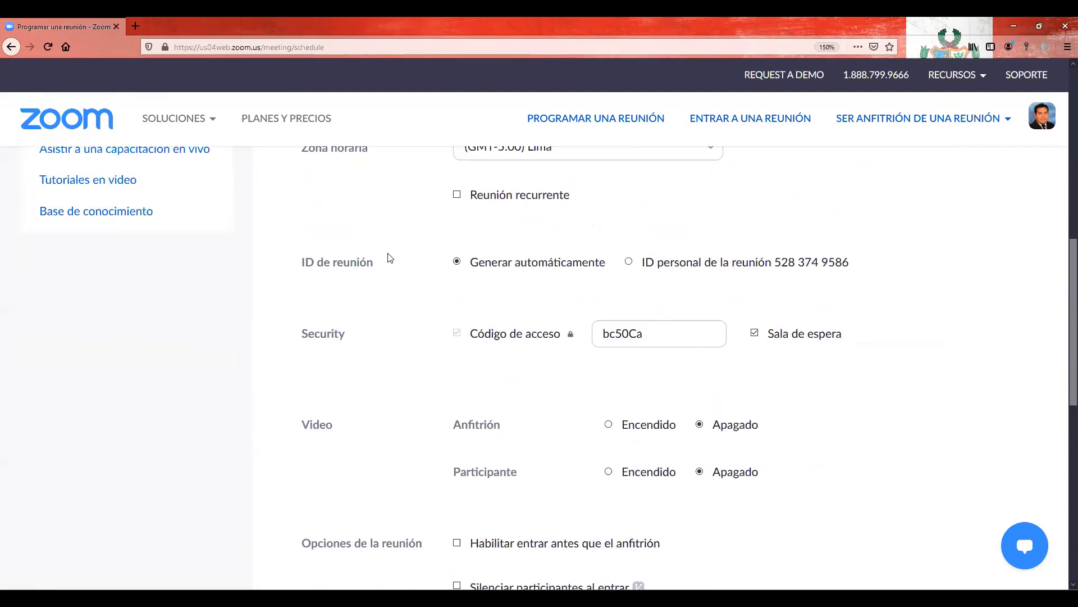
pyautogui.scroll(-3, 390, 258)
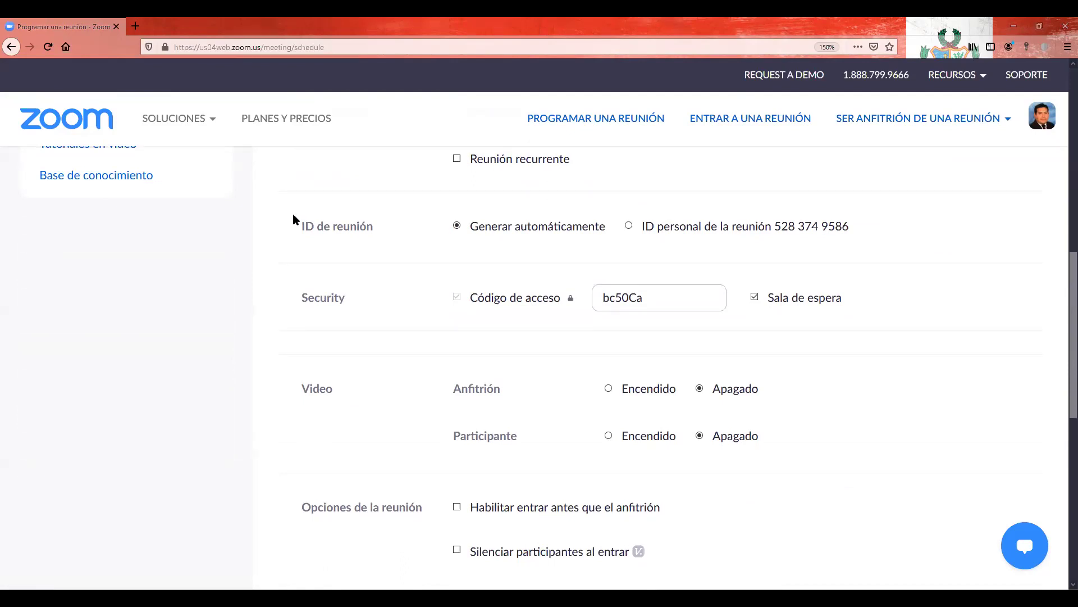
pyautogui.moveTo(295, 223); pyautogui.dragTo(378, 231)
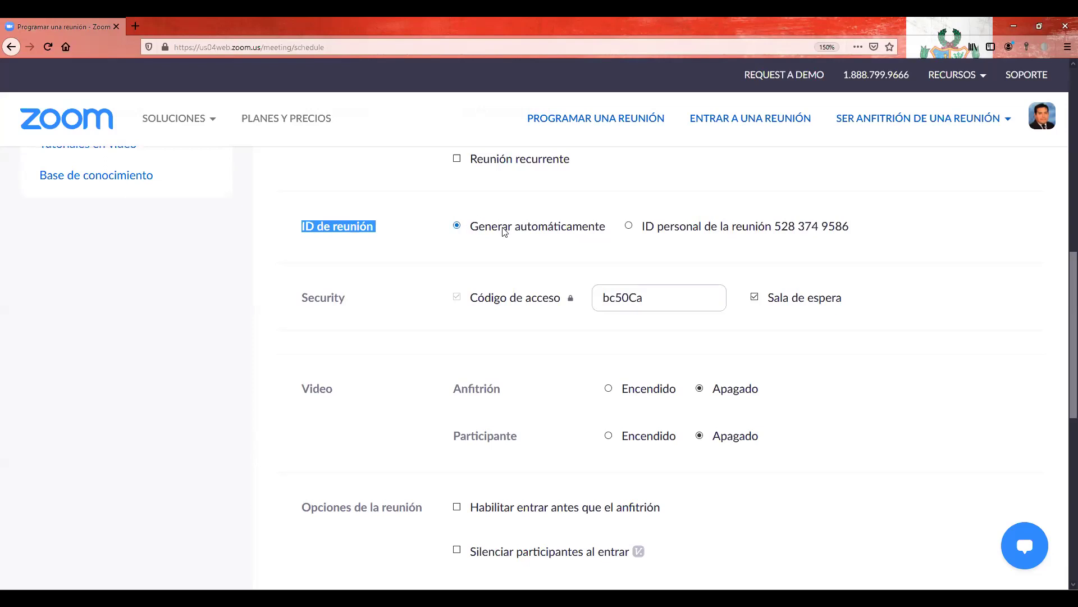
pyautogui.scroll(-2, 693, 224)
pyautogui.scroll(1, 600, 312)
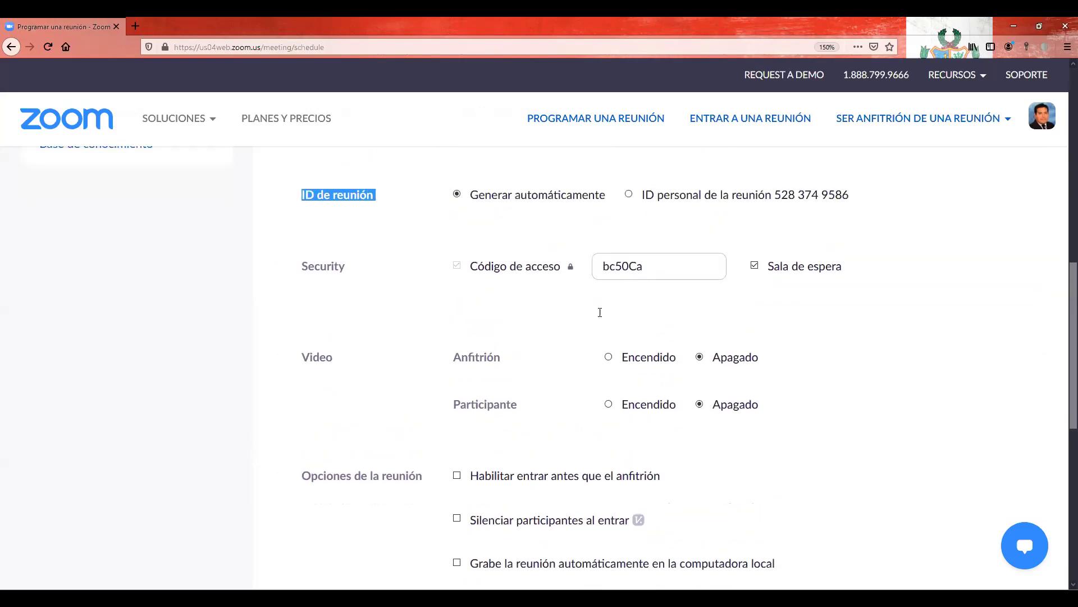
pyautogui.scroll(1, 600, 312)
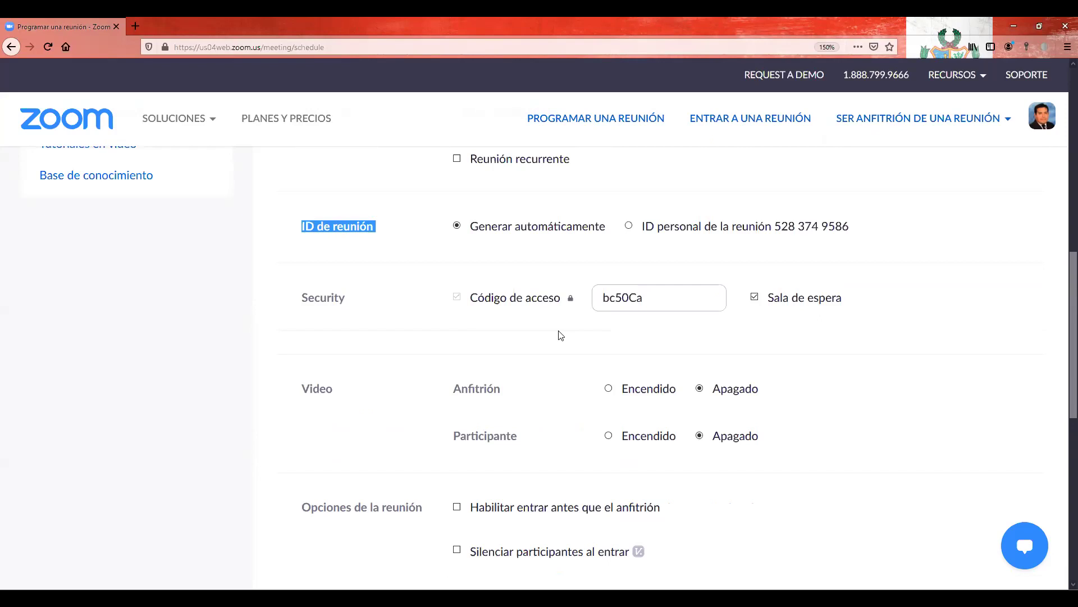
pyautogui.click(456, 297)
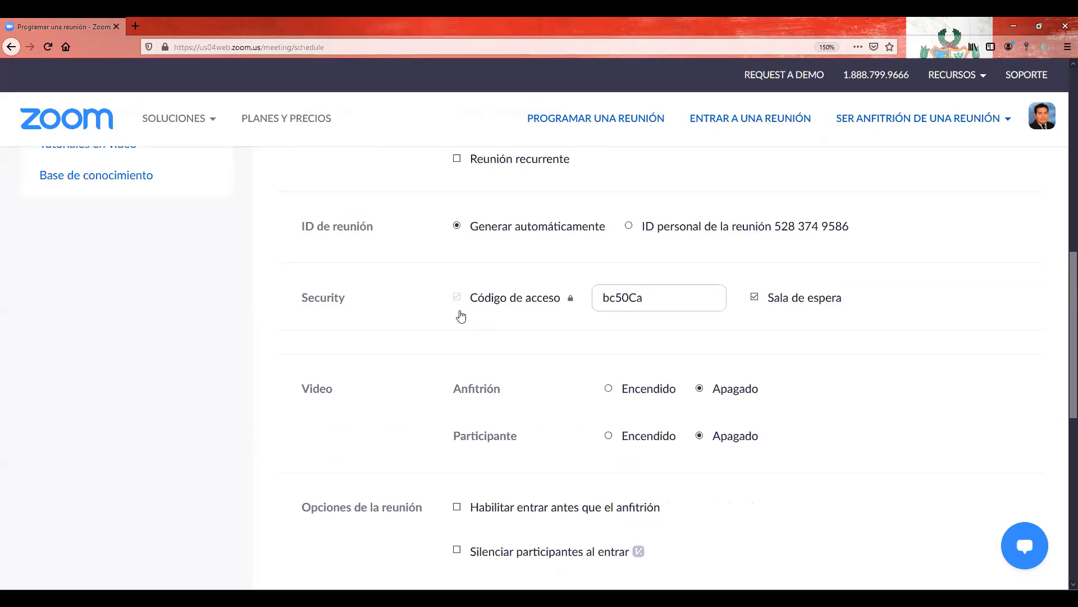
pyautogui.moveTo(569, 304)
pyautogui.press('Tab')
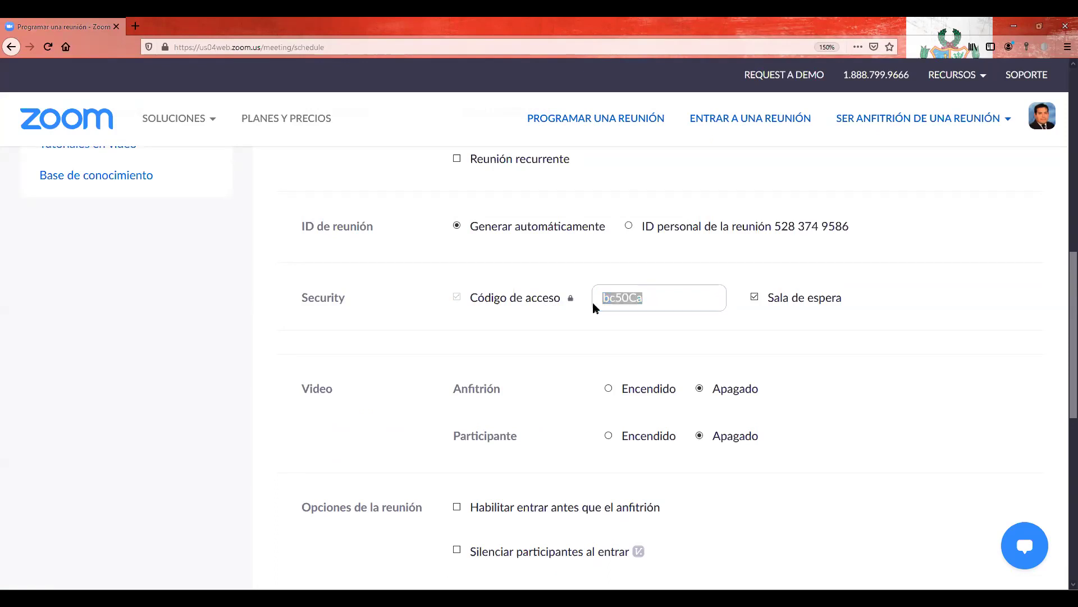
pyautogui.click(658, 299)
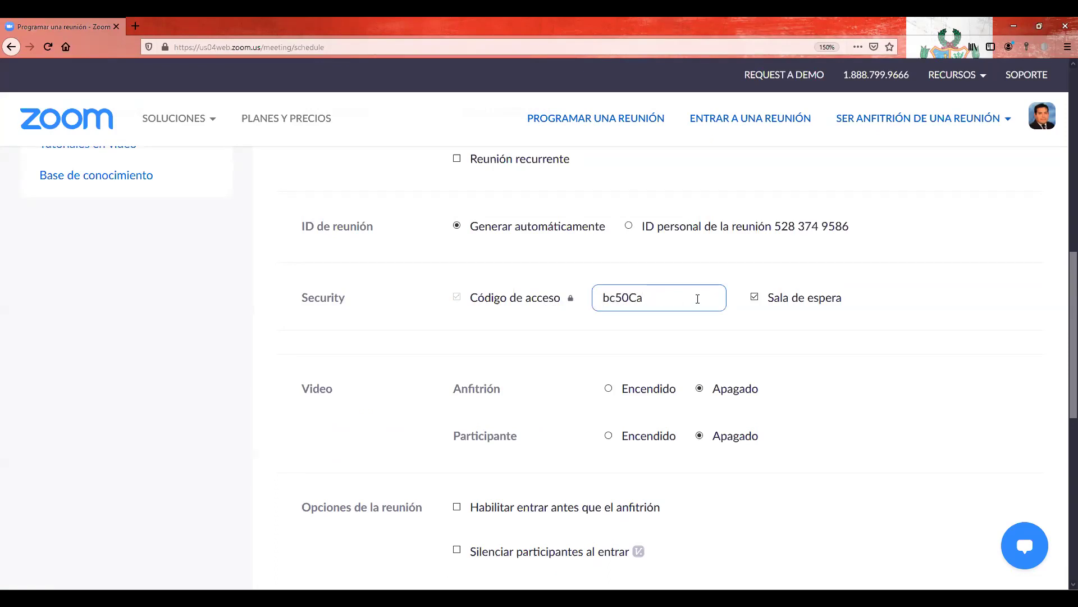
pyautogui.scroll(-3, 775, 284)
pyautogui.moveTo(771, 214); pyautogui.dragTo(846, 220)
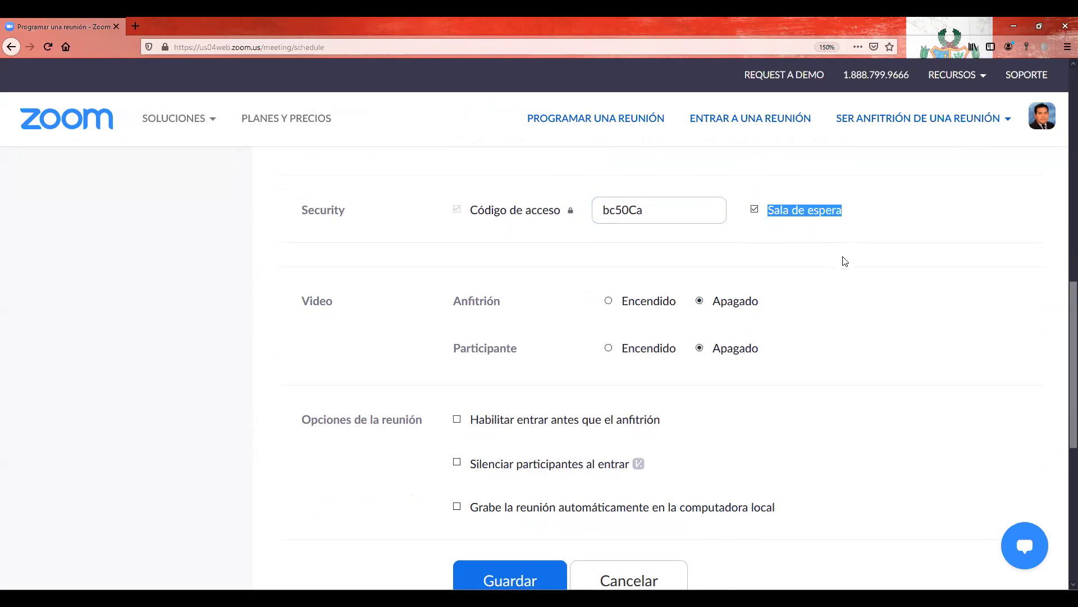
pyautogui.scroll(-3, 840, 261)
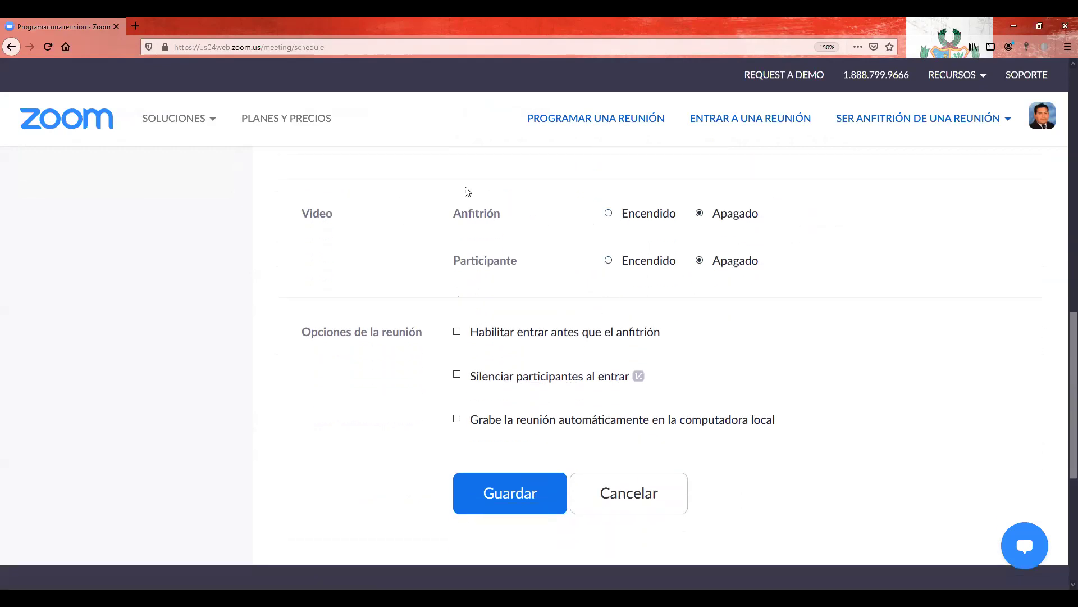
pyautogui.moveTo(455, 220); pyautogui.dragTo(503, 219)
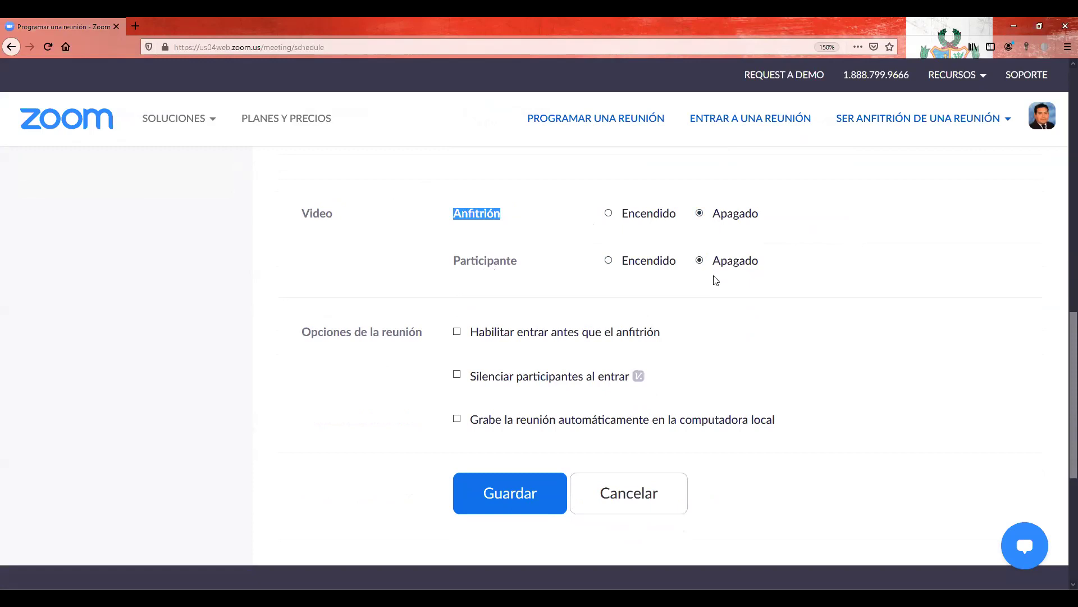
pyautogui.scroll(-1, 716, 279)
pyautogui.scroll(-3, 521, 251)
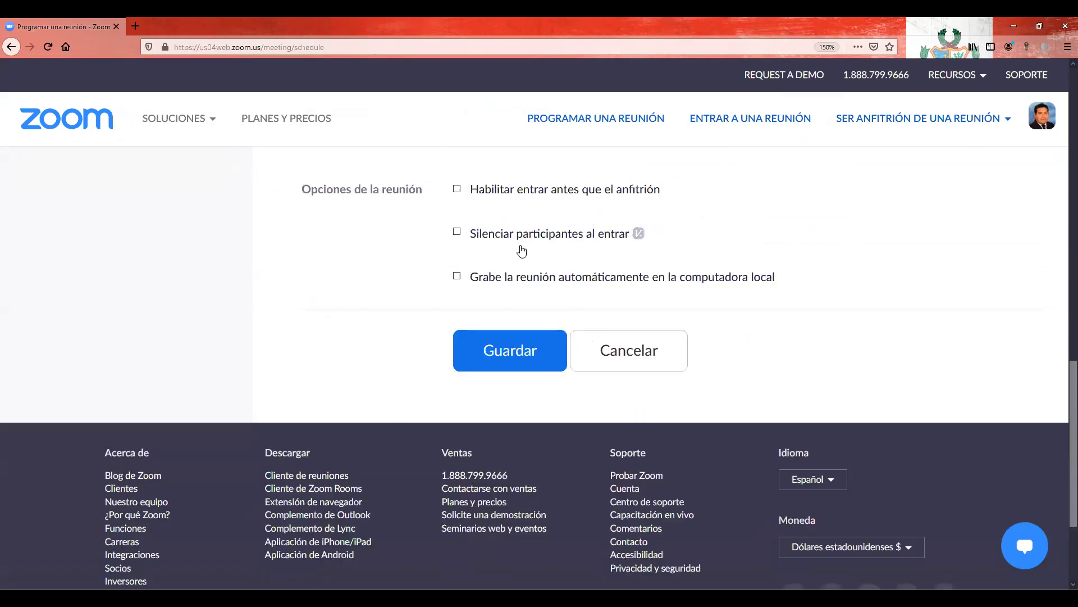
pyautogui.scroll(-2, 522, 251)
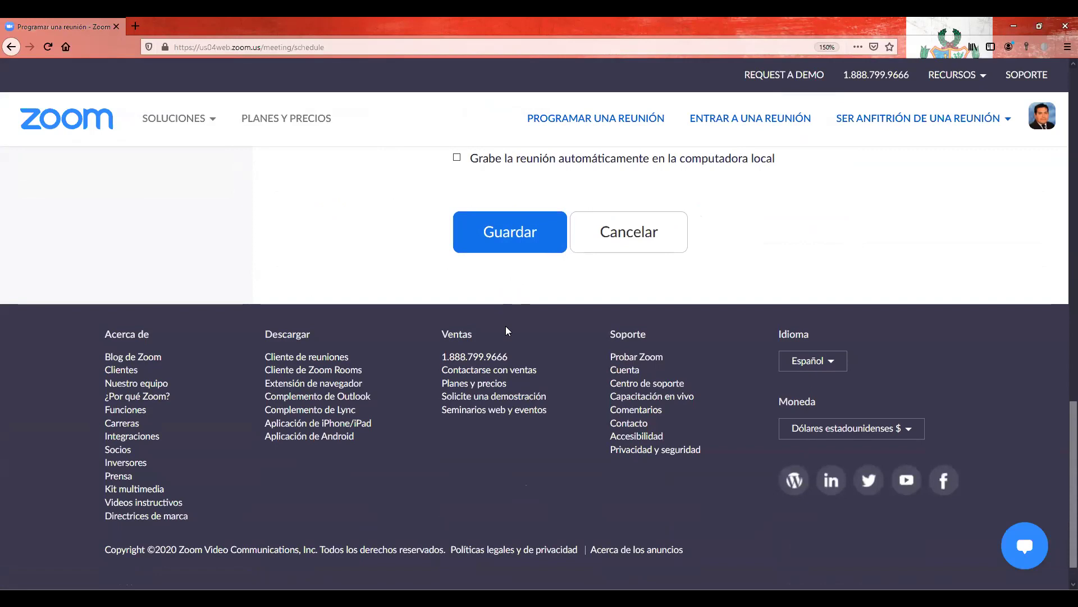
pyautogui.scroll(5, 506, 326)
pyautogui.scroll(10, 562, 325)
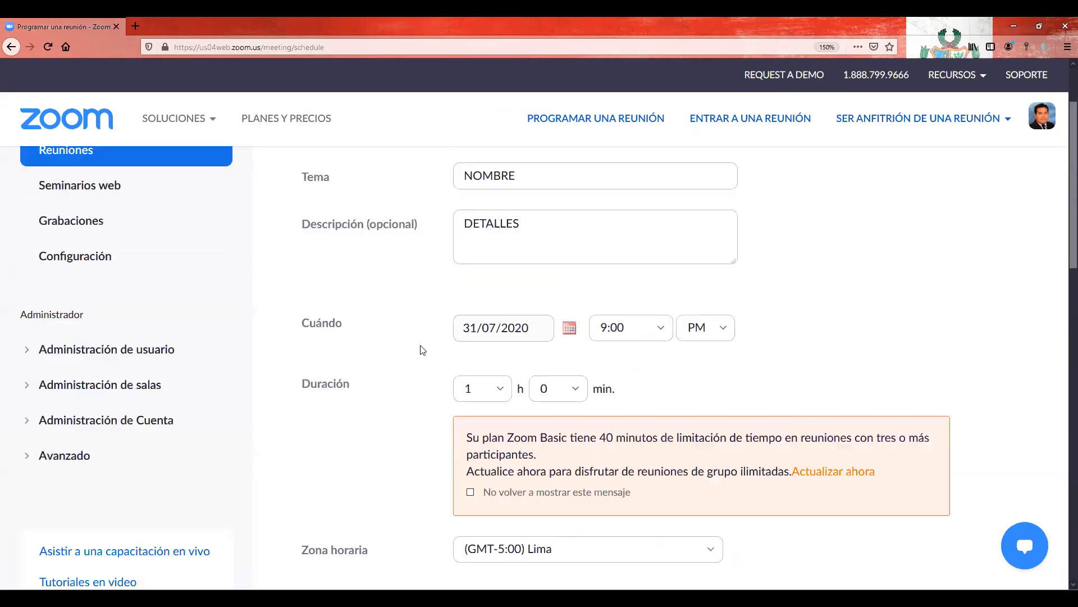
pyautogui.scroll(2, 700, 404)
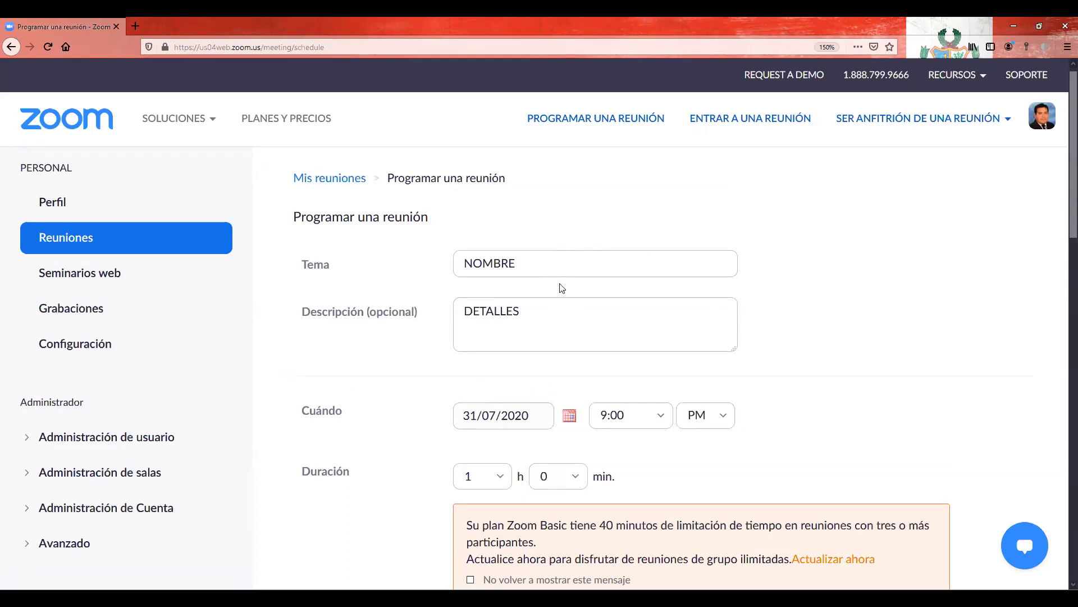
# Step: Replace the placeholder topic with 'CLASE VIRTUAL 1' and the description with 'UNMSM'
pyautogui.scroll(-3, 562, 288)
pyautogui.scroll(1, 529, 233)
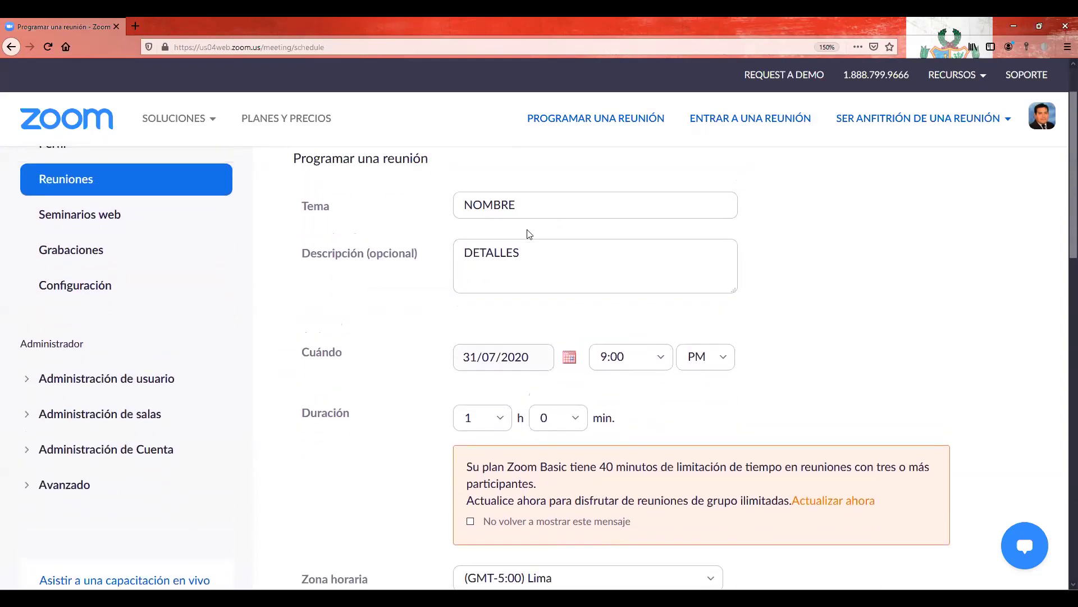
pyautogui.scroll(2, 530, 233)
pyautogui.click(439, 265)
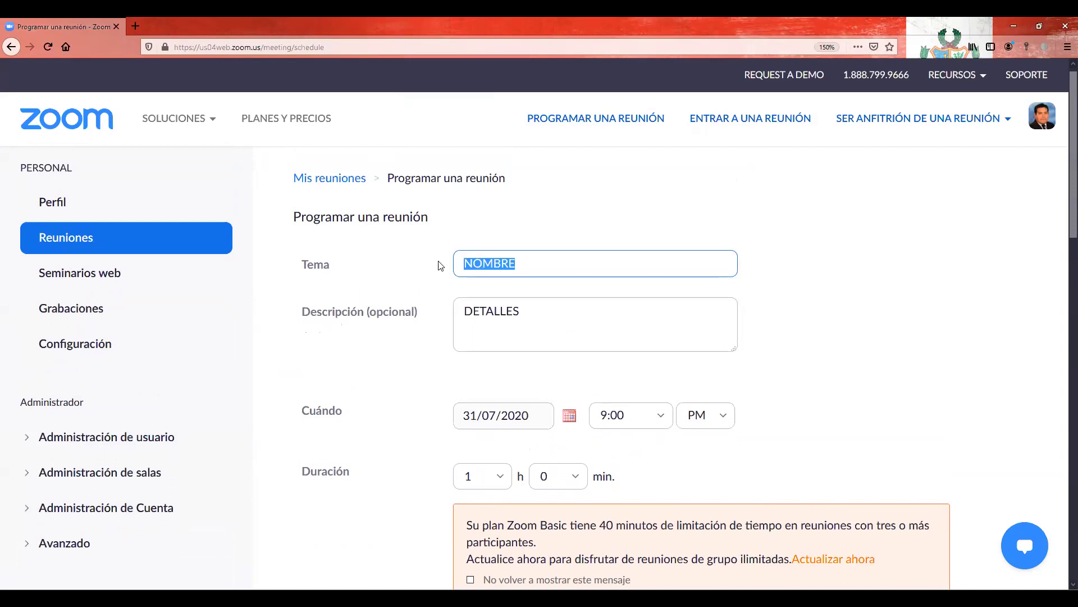
pyautogui.write('CLASE VIRTUA')
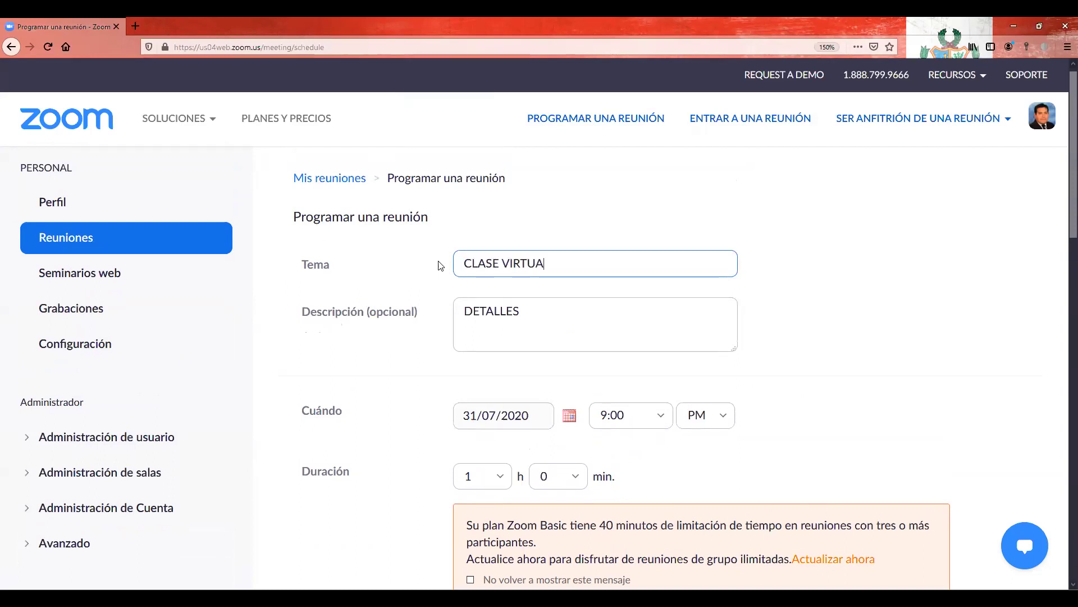
pyautogui.write('L 1')
pyautogui.moveTo(549, 310); pyautogui.dragTo(441, 313)
pyautogui.write('UNMSM')
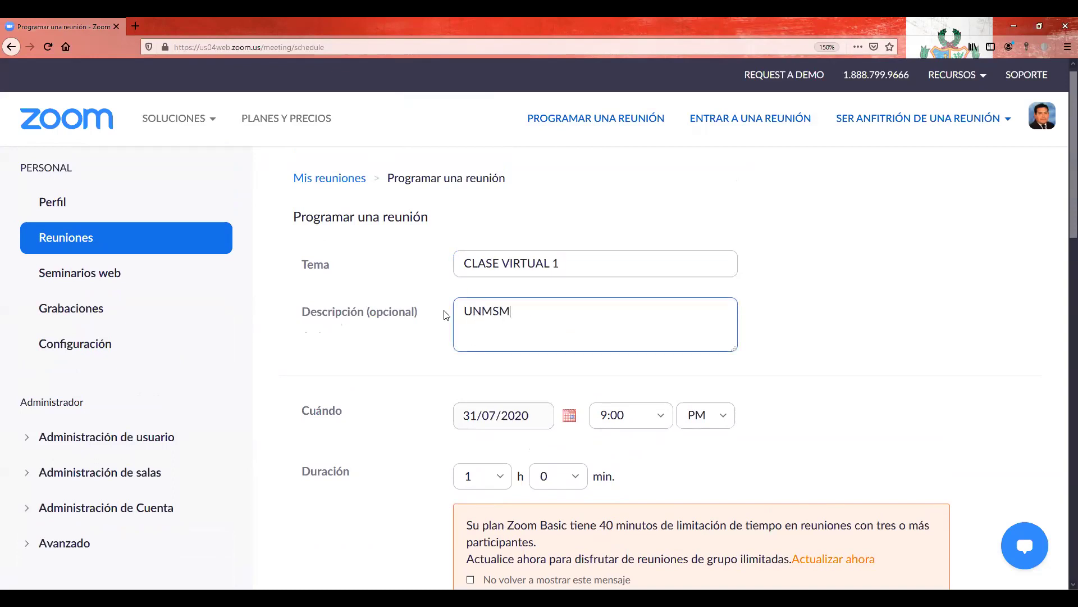
# Step: Schedule the meeting for 3 August 2020 at 6:00 PM
pyautogui.scroll(-1, 510, 340)
pyautogui.scroll(-1, 510, 340)
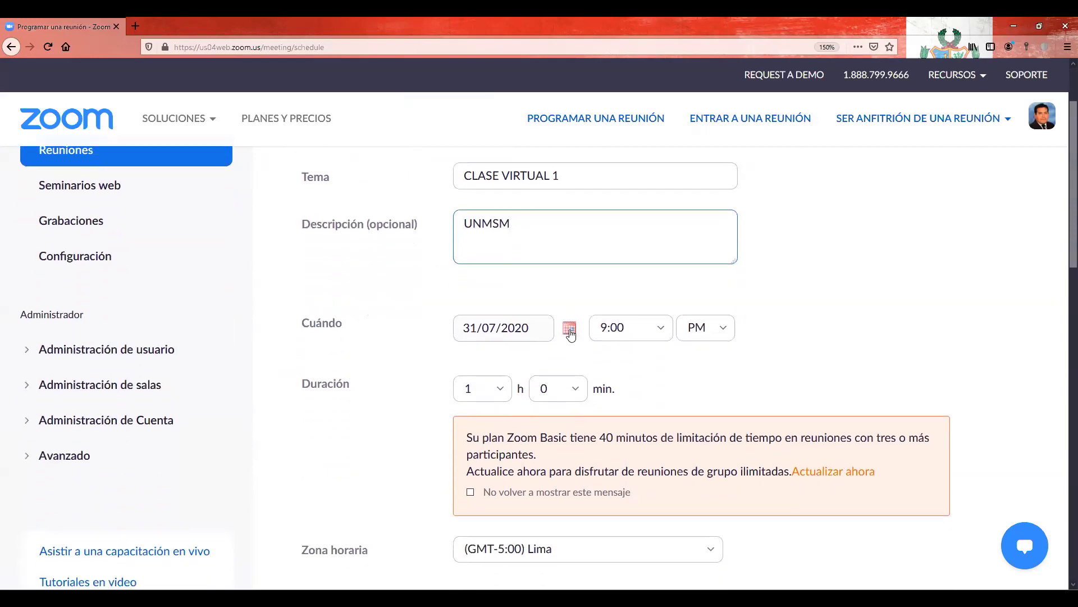
pyautogui.click(570, 328)
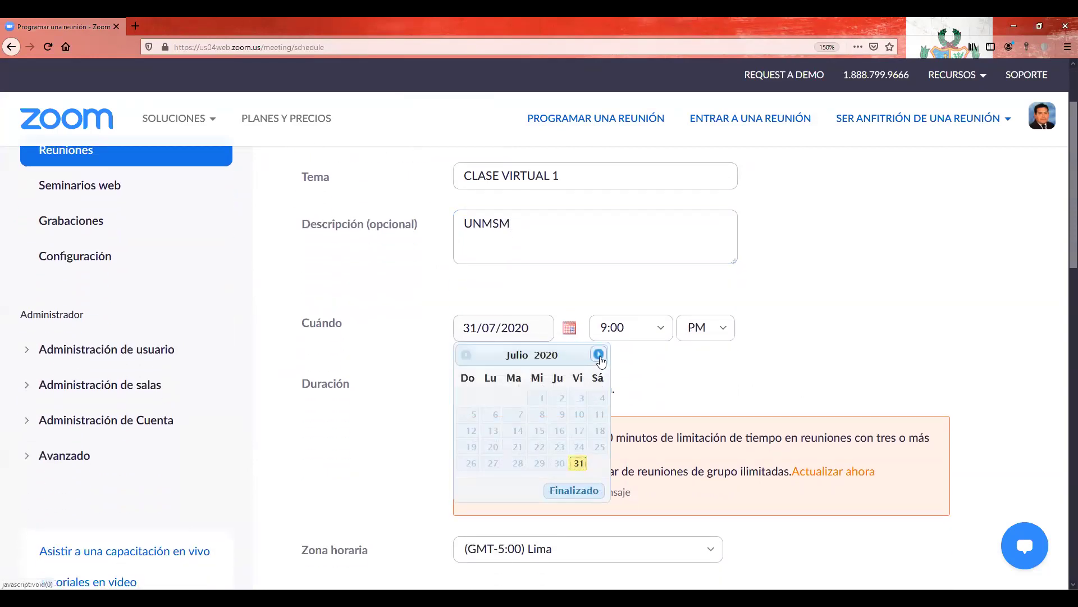
pyautogui.click(597, 354)
pyautogui.click(497, 422)
pyautogui.click(658, 328)
pyautogui.scroll(-5, 620, 482)
pyautogui.scroll(1, 615, 440)
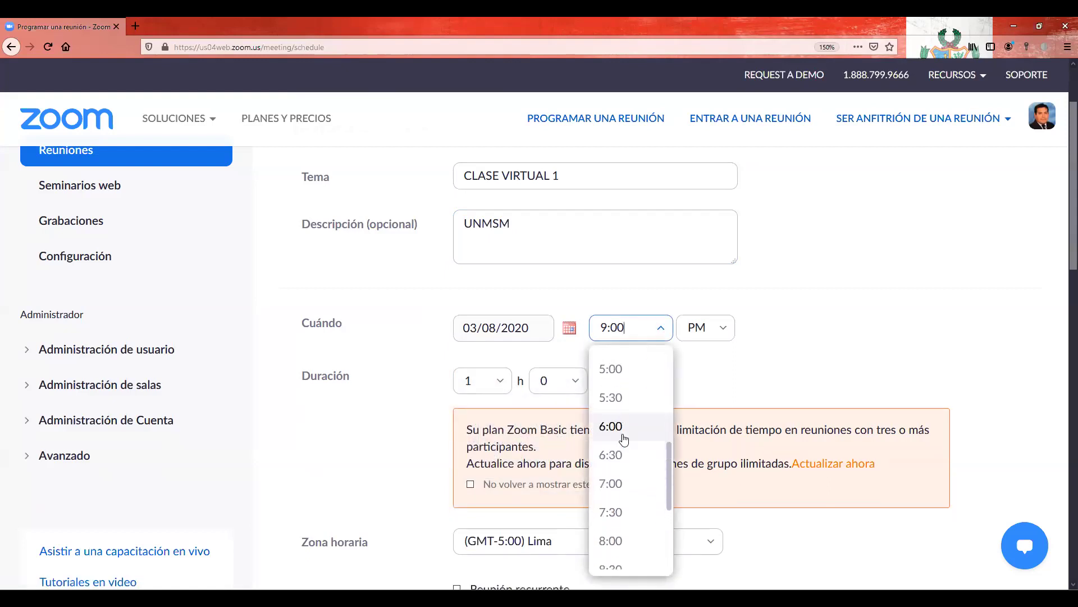
pyautogui.click(650, 385)
pyautogui.scroll(-3, 655, 349)
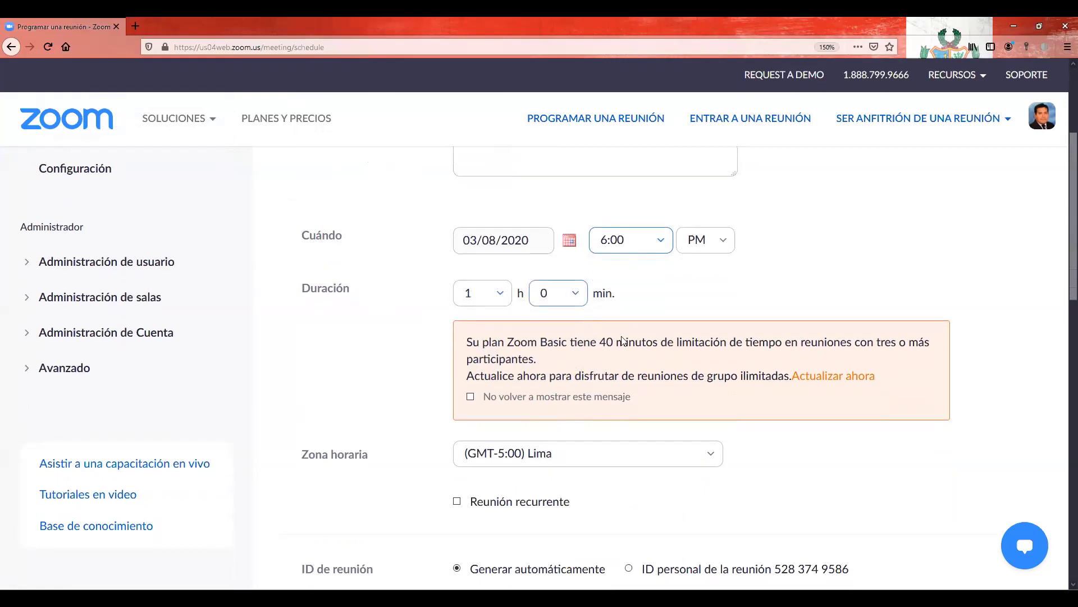
pyautogui.moveTo(600, 341); pyautogui.dragTo(659, 341)
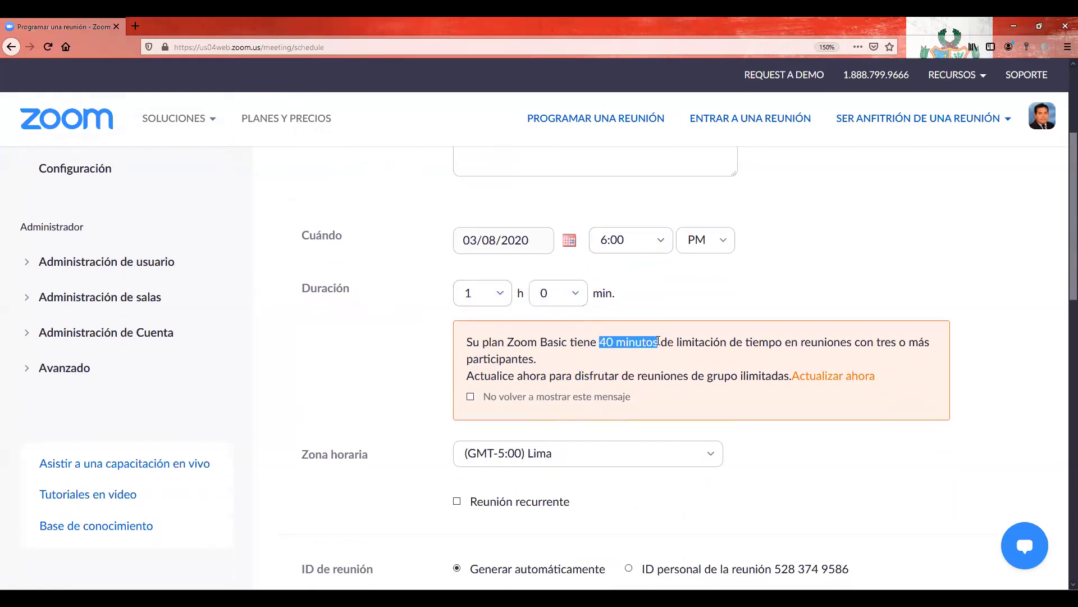
pyautogui.scroll(-9, 376, 345)
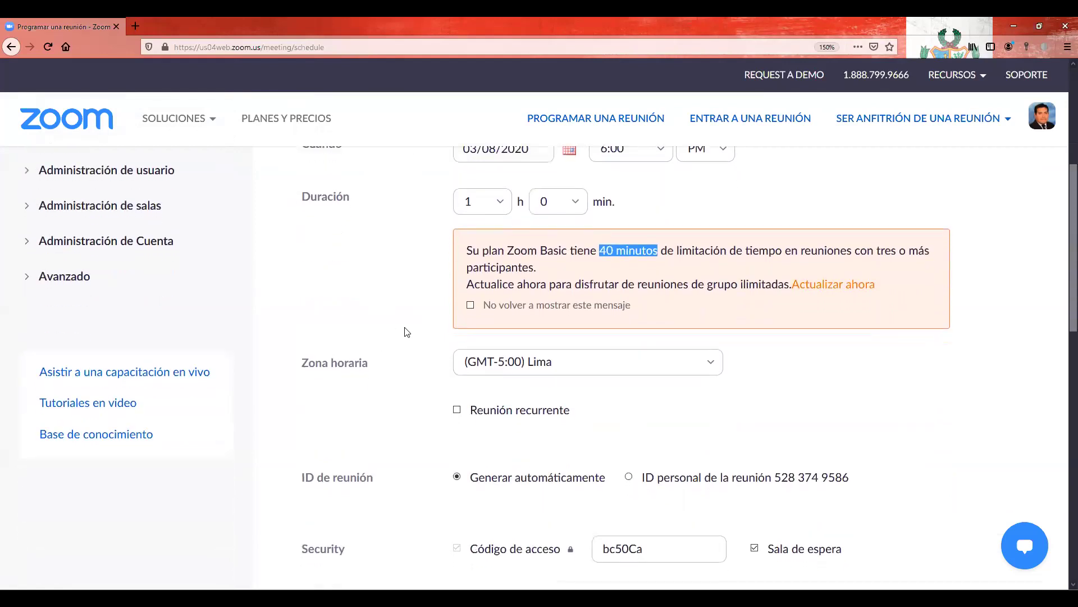
pyautogui.scroll(-3, 464, 243)
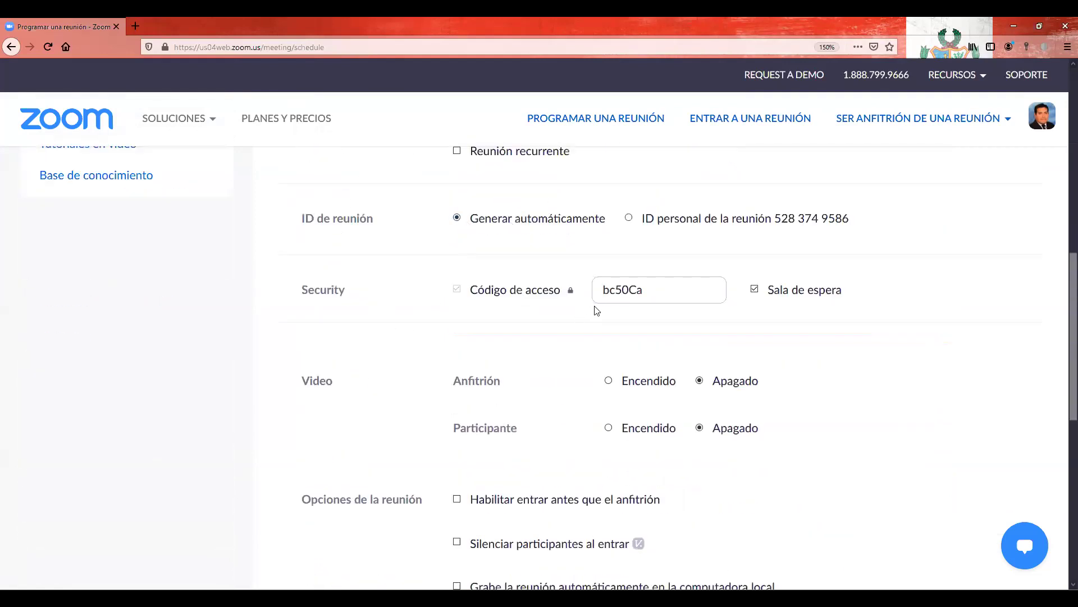
pyautogui.moveTo(646, 292); pyautogui.dragTo(584, 292)
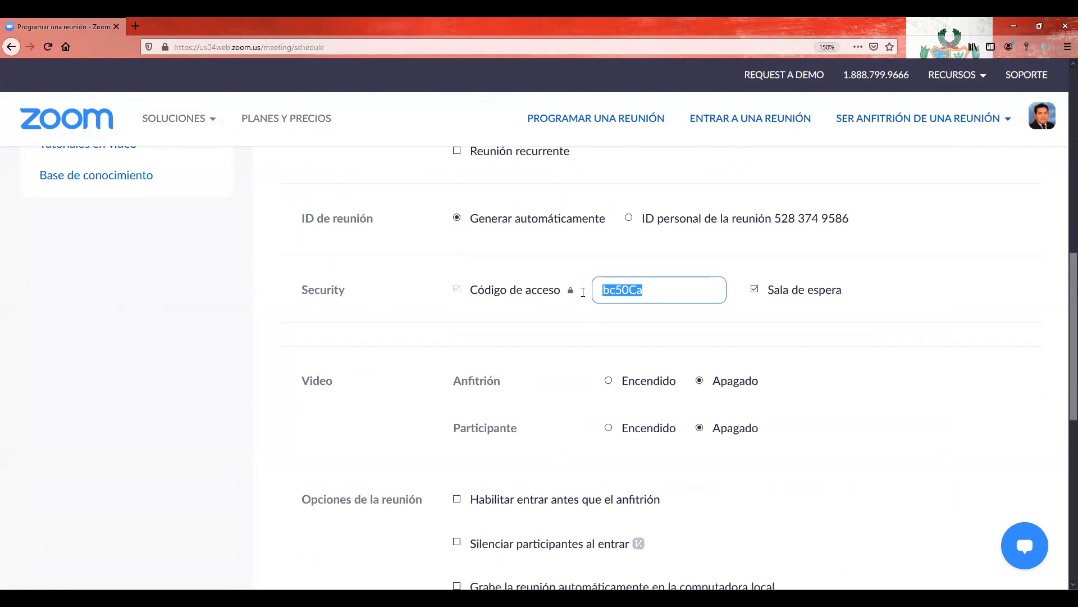
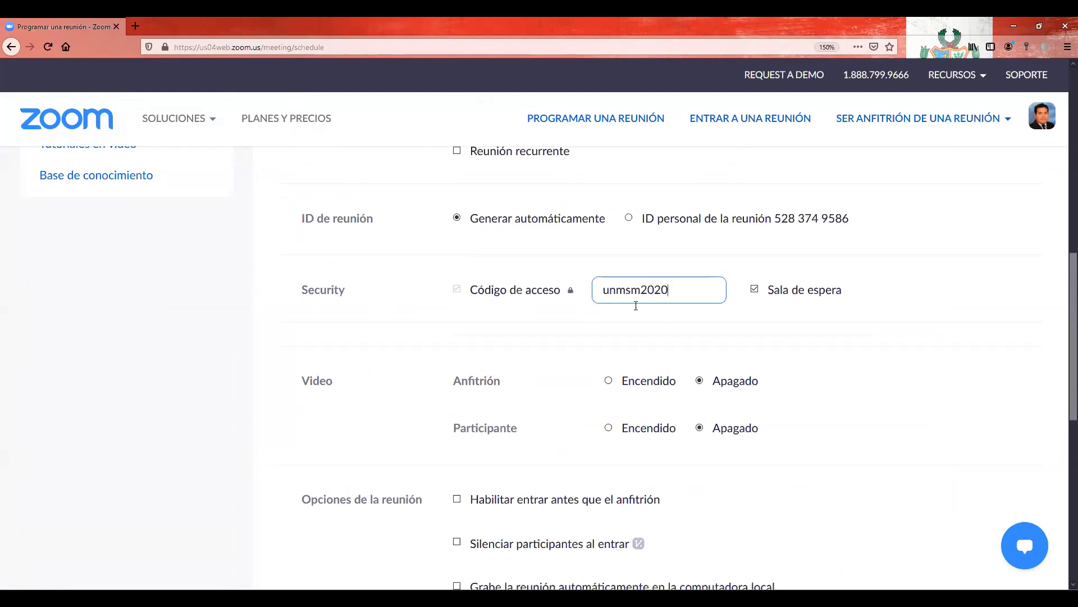
pyautogui.click(719, 313)
pyautogui.scroll(-4, 581, 308)
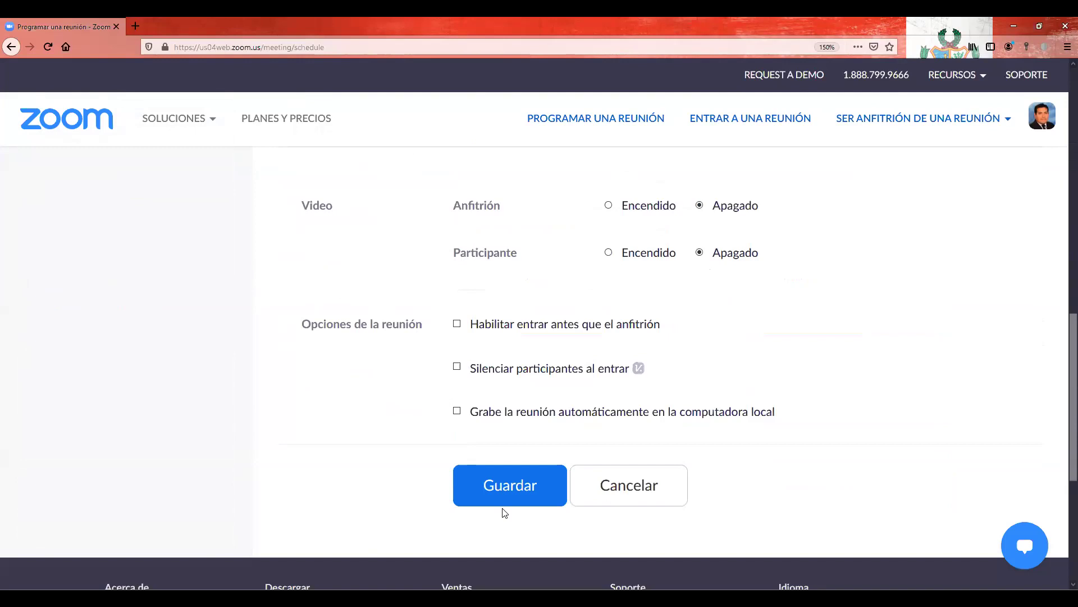
# Step: Save the scheduled meeting and scroll down to its invitation details
pyautogui.click(519, 497)
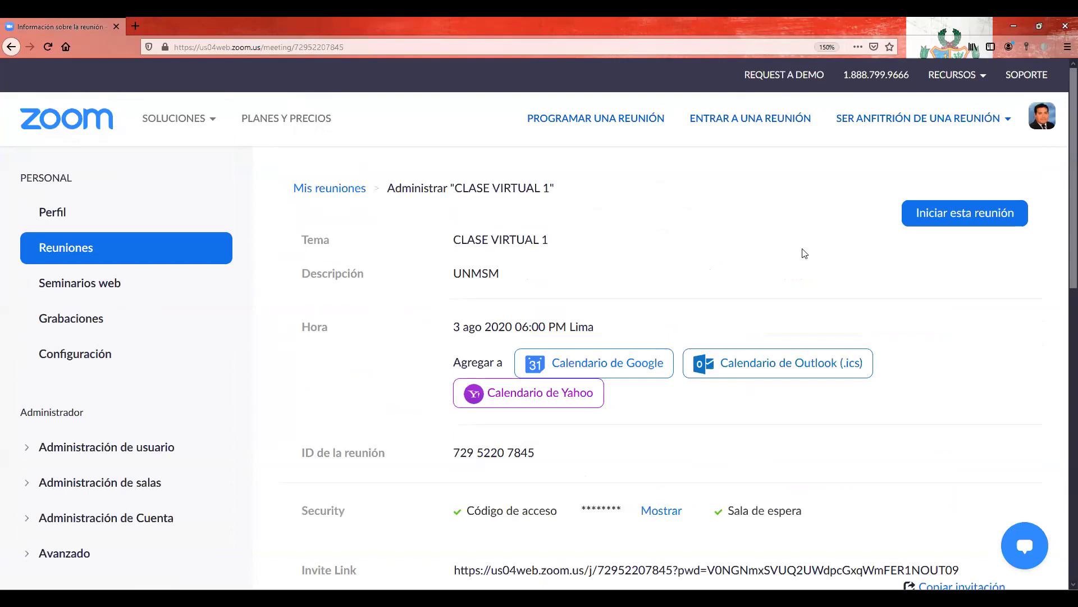
pyautogui.scroll(-2, 713, 249)
pyautogui.scroll(-3, 714, 311)
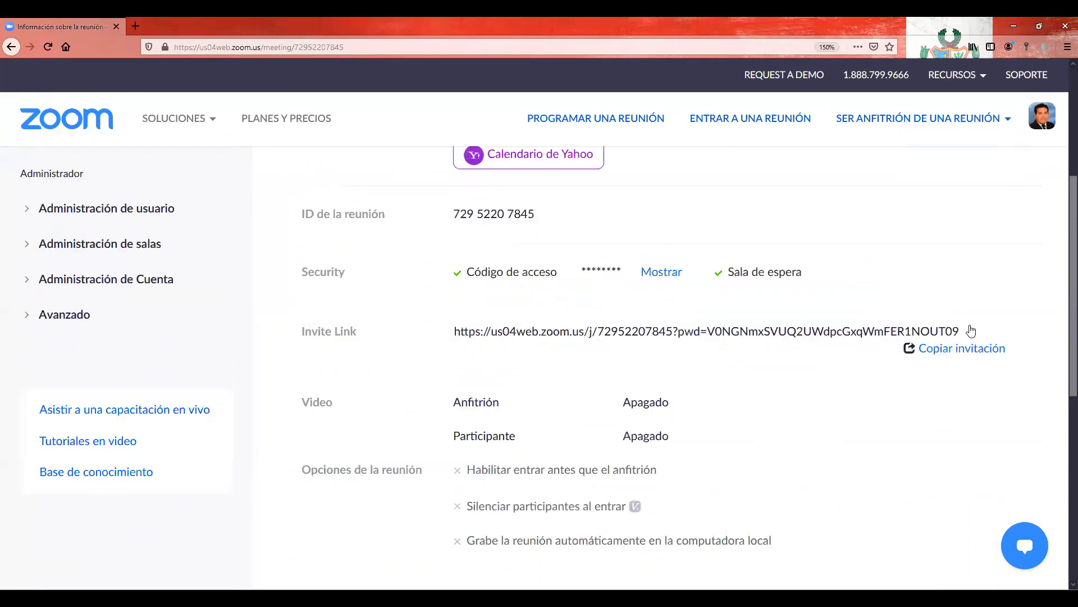
pyautogui.scroll(-1, 968, 338)
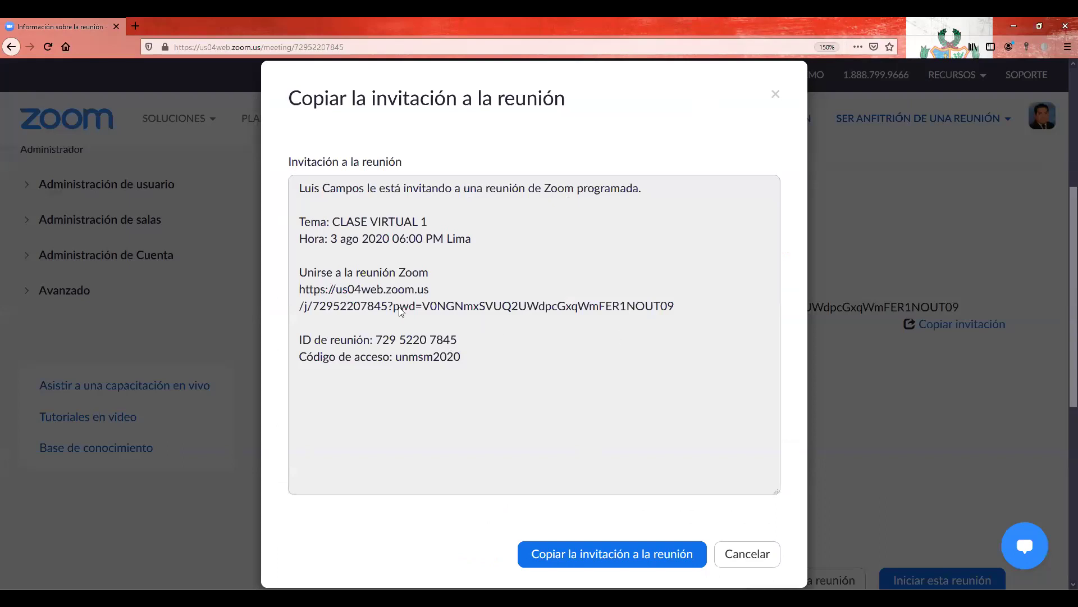
# Step: Select the meeting link in the invitation, then cancel the invitation dialog and return to the top
pyautogui.moveTo(301, 291); pyautogui.dragTo(419, 291)
pyautogui.moveTo(441, 302); pyautogui.dragTo(681, 315)
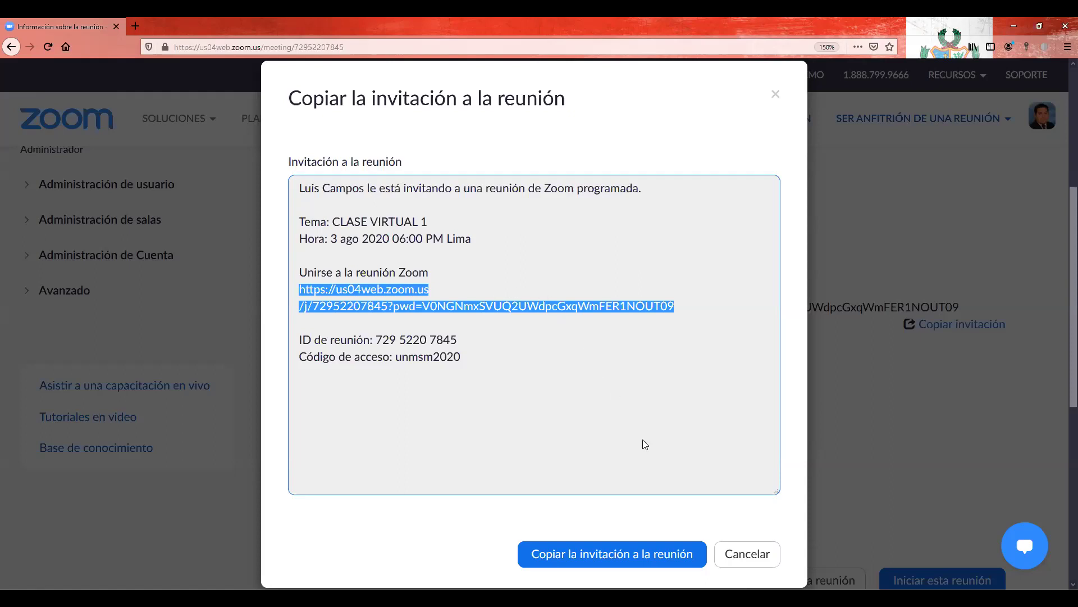
pyautogui.click(739, 551)
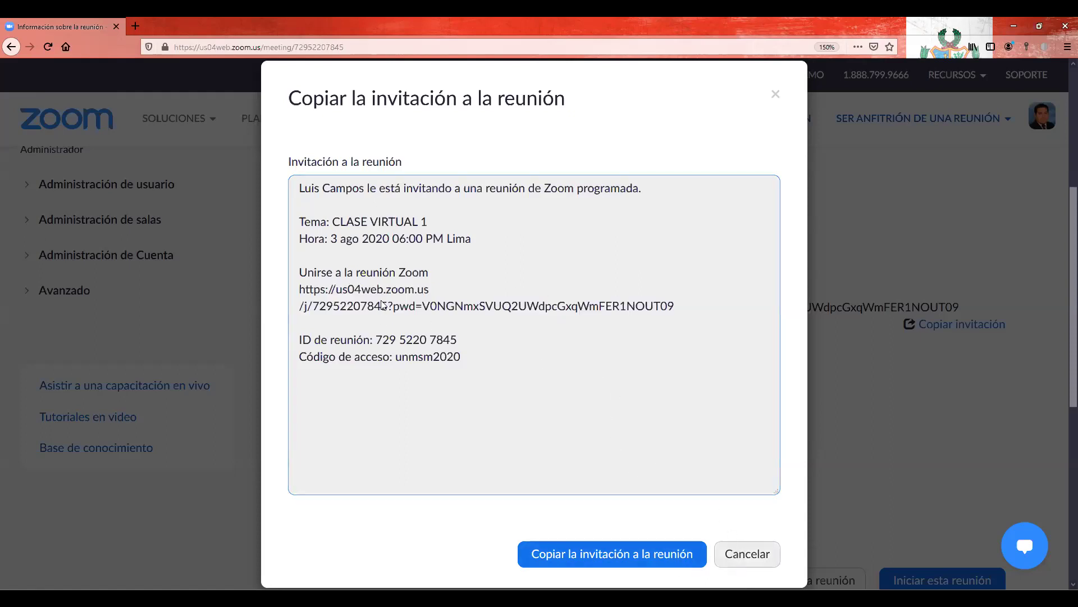
pyautogui.press('Escape')
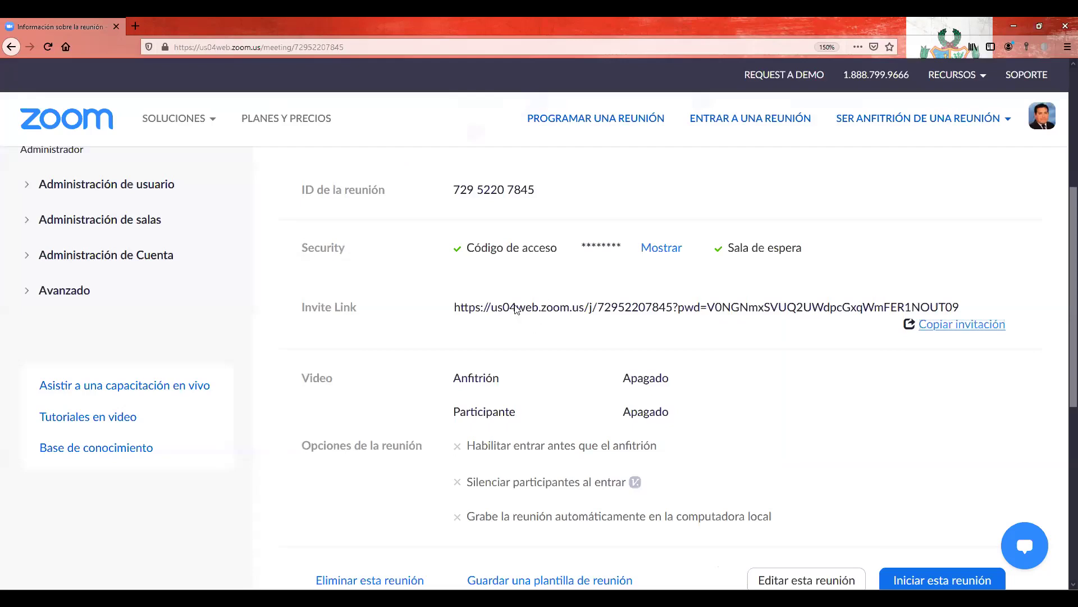
pyautogui.scroll(4, 517, 311)
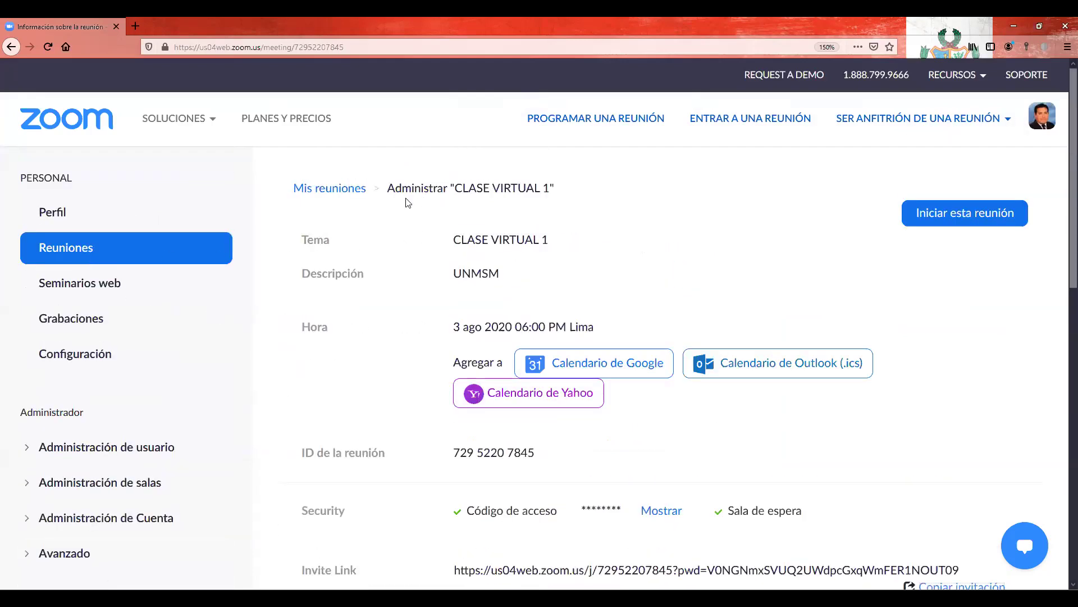
# Step: Return to Mis reuniones and find CLASE VIRTUAL 1 listed for Monday 3 Aug at 06:00 PM
pyautogui.click(345, 191)
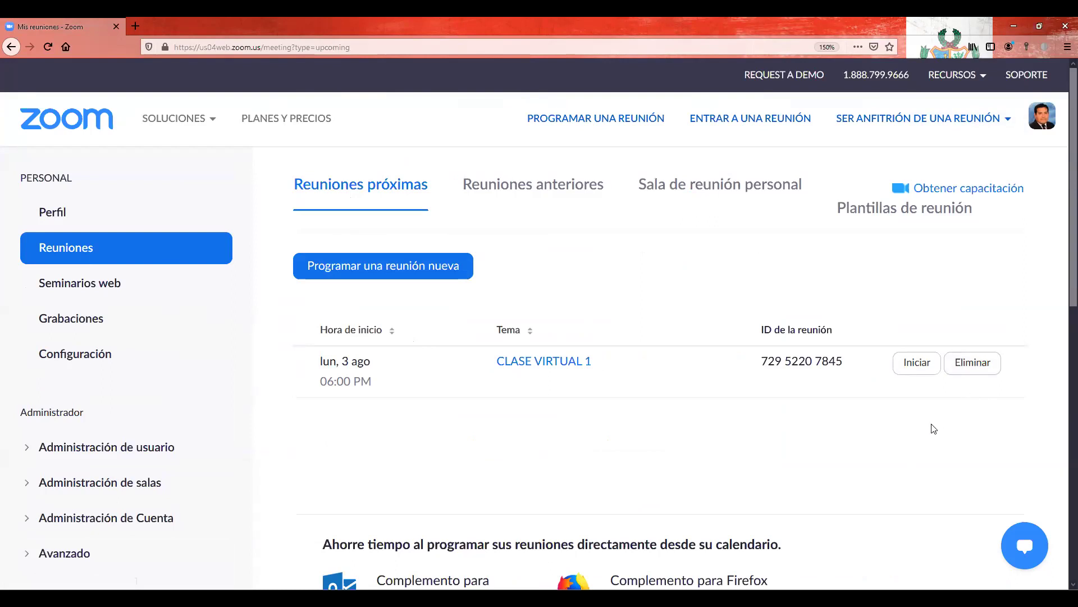
pyautogui.click(919, 365)
pyautogui.scroll(-1, 326, 365)
pyautogui.scroll(-2, 326, 366)
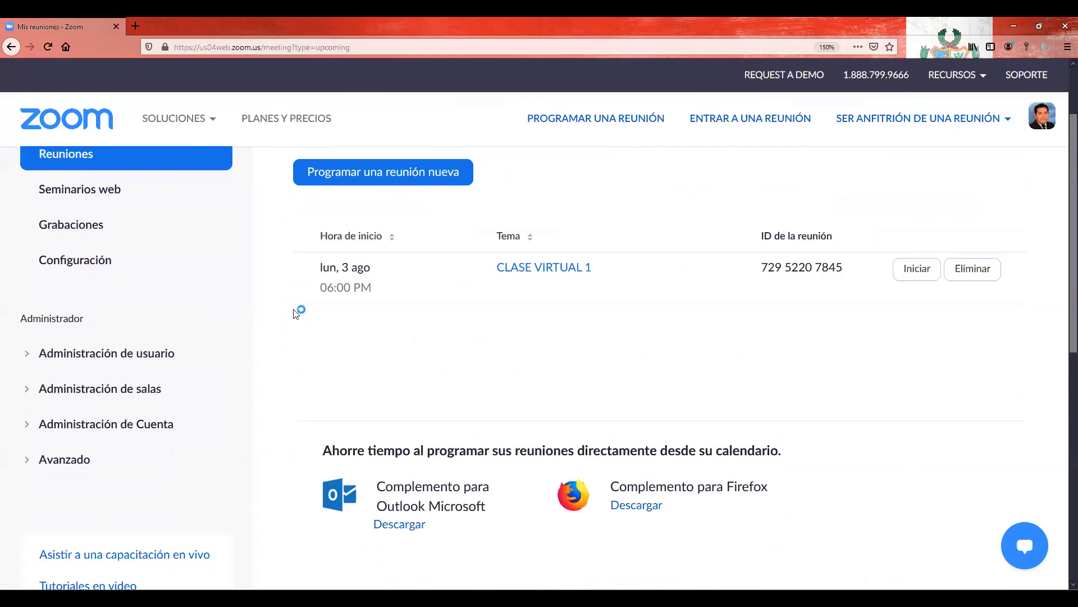
pyautogui.scroll(-3, 296, 314)
pyautogui.scroll(6, 269, 283)
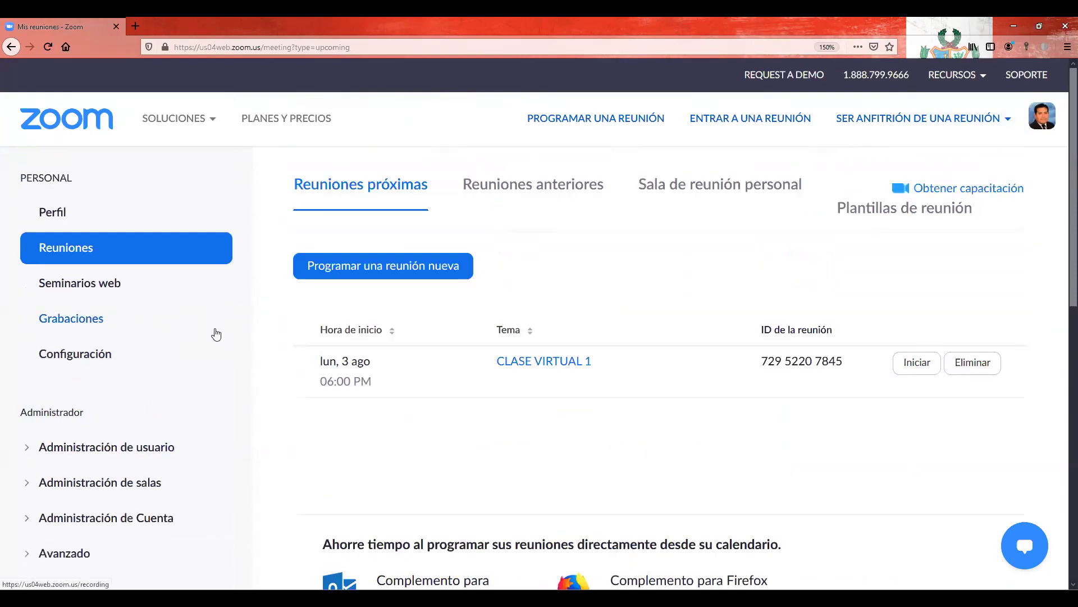
# Step: Open Grabaciones, view Grabaciones locales, and look over the recording settings before closing that tab
pyautogui.click(117, 331)
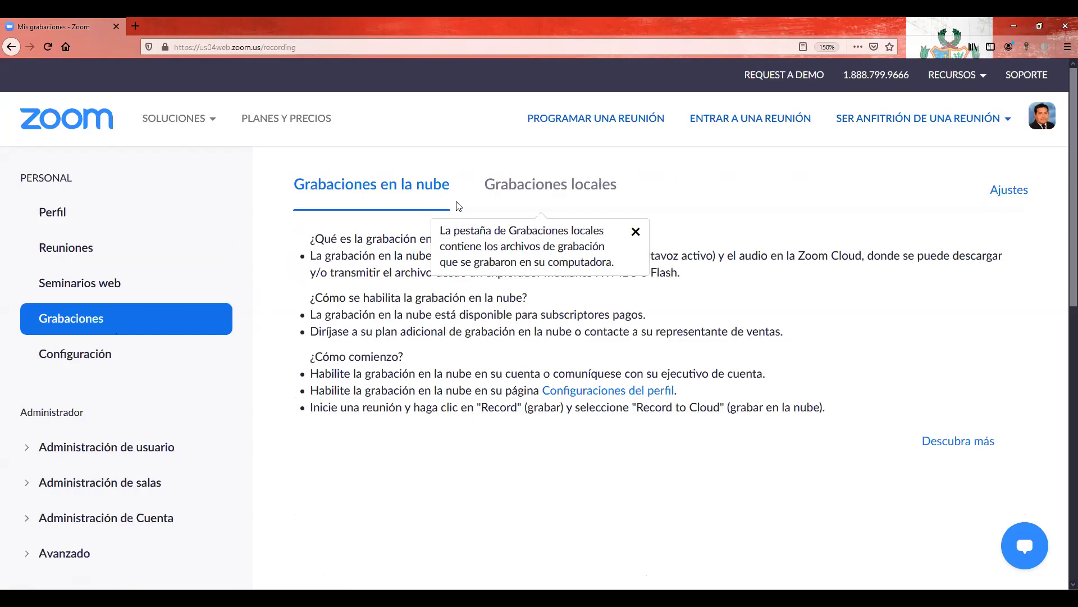
pyautogui.click(553, 188)
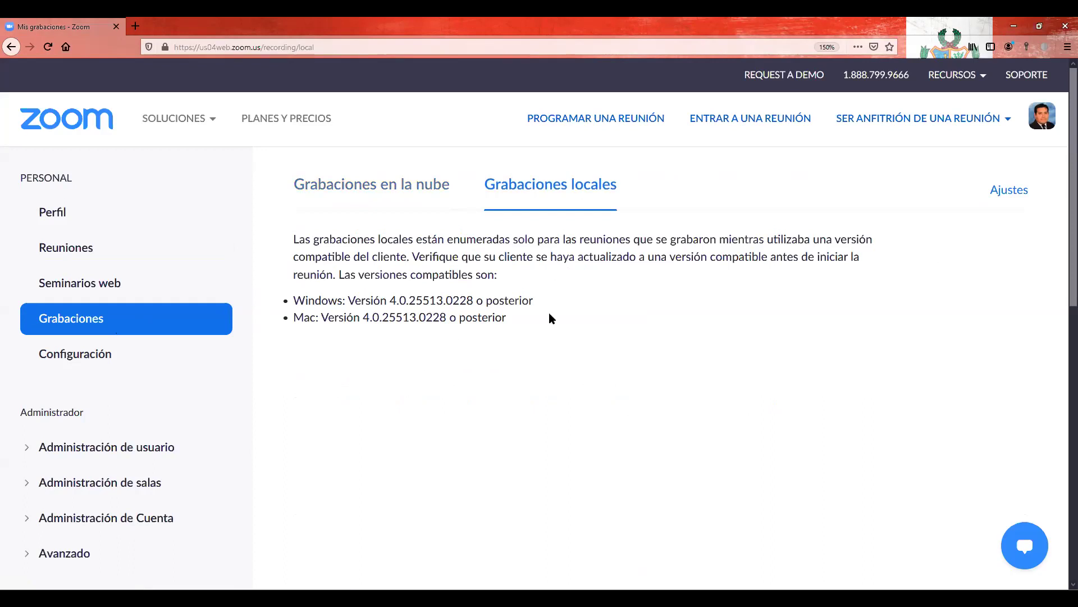
pyautogui.scroll(-2, 548, 315)
pyautogui.scroll(2, 532, 253)
pyautogui.click(1026, 191)
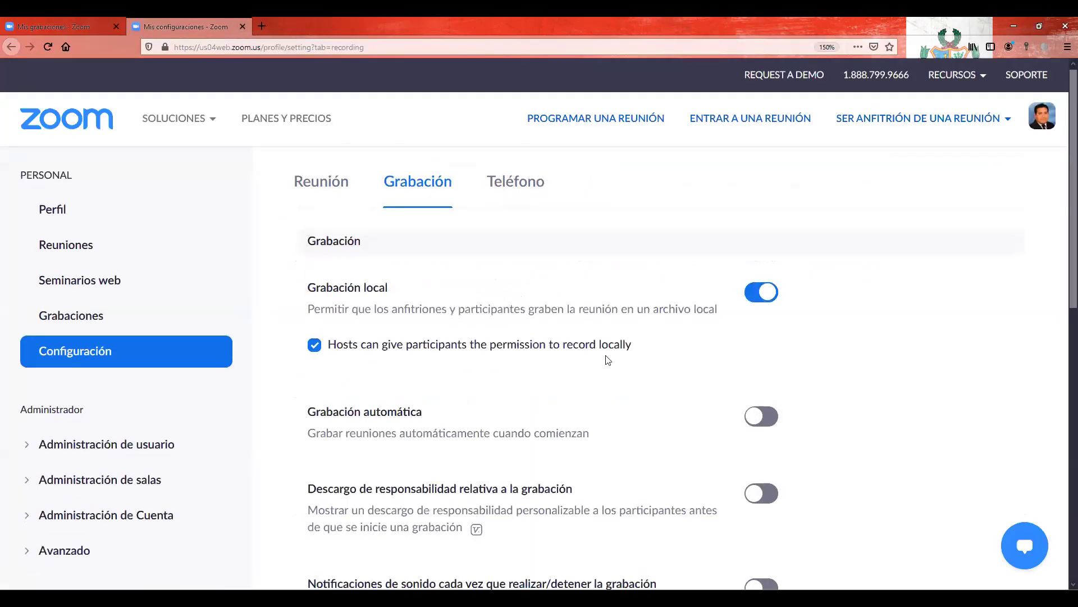
pyautogui.scroll(-1, 607, 358)
pyautogui.scroll(-4, 549, 328)
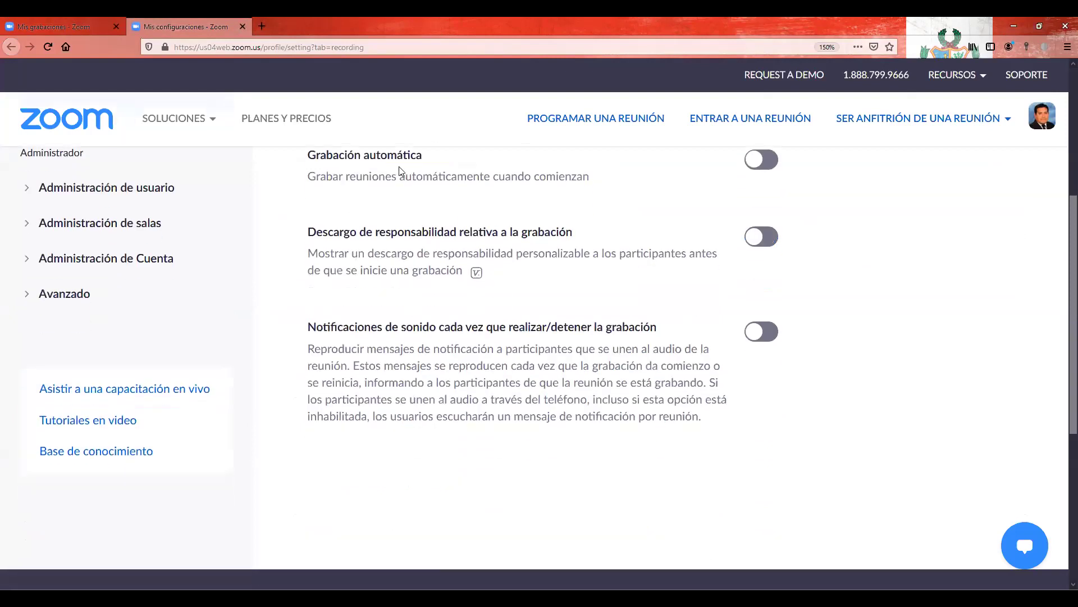
pyautogui.scroll(5, 602, 236)
pyautogui.hotkey('ctrl', 'w')
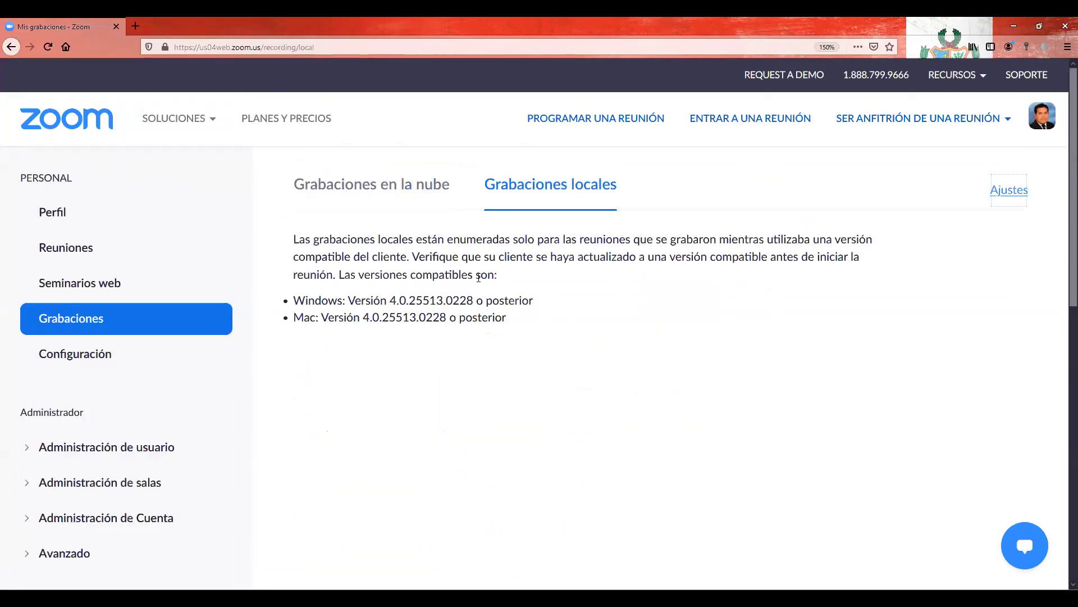
# Step: Read through the Grabaciones en la nube page and its cloud recording instructions
pyautogui.click(399, 189)
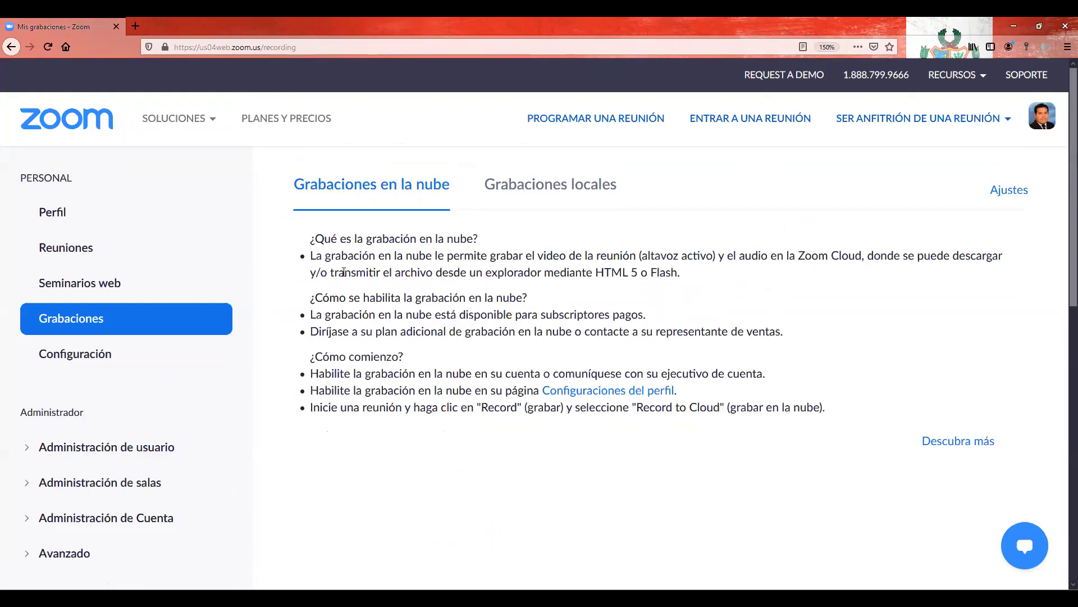
pyautogui.scroll(-1, 359, 254)
pyautogui.scroll(-5, 359, 255)
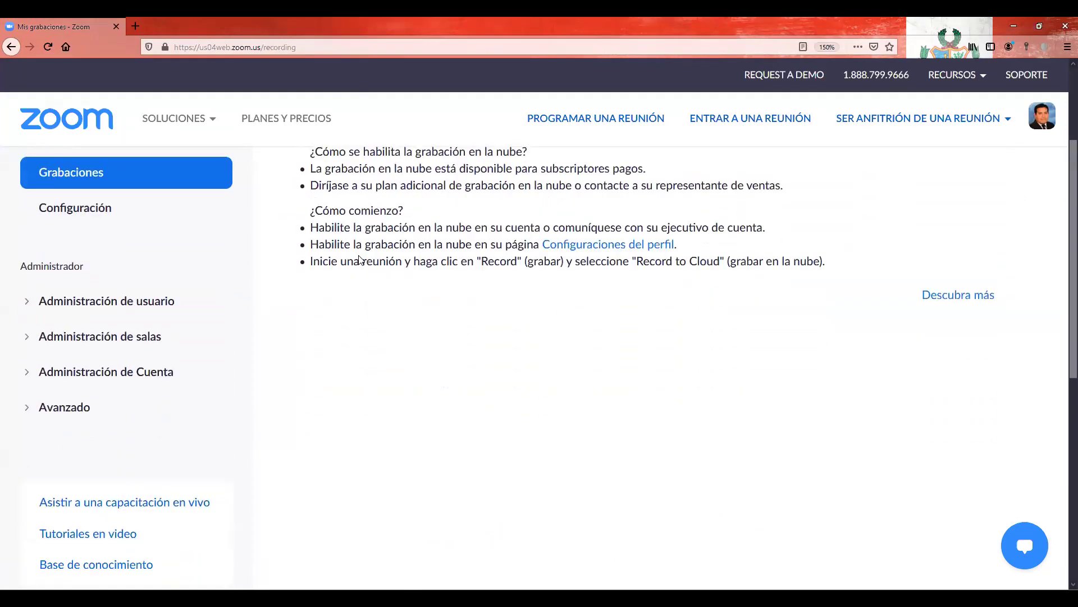
pyautogui.scroll(-2, 361, 260)
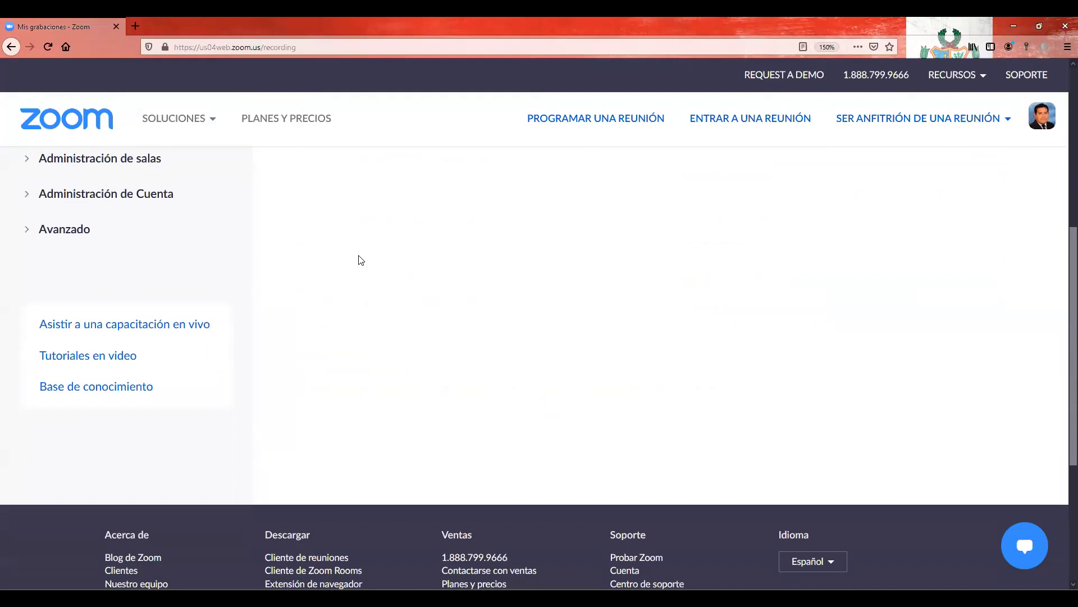
pyautogui.scroll(-2, 370, 306)
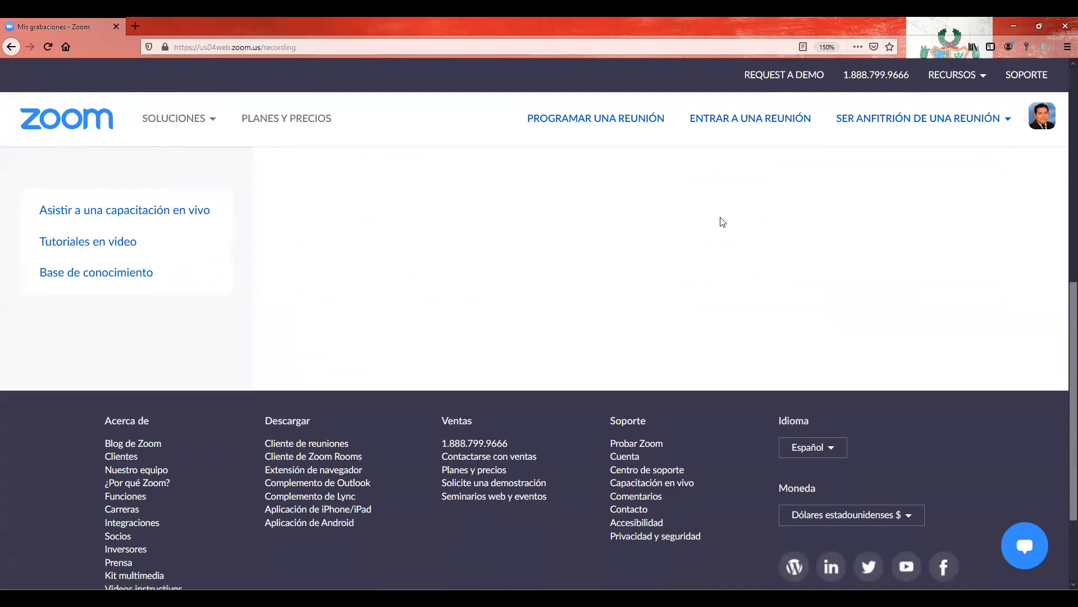
pyautogui.scroll(2, 702, 280)
pyautogui.scroll(5, 702, 280)
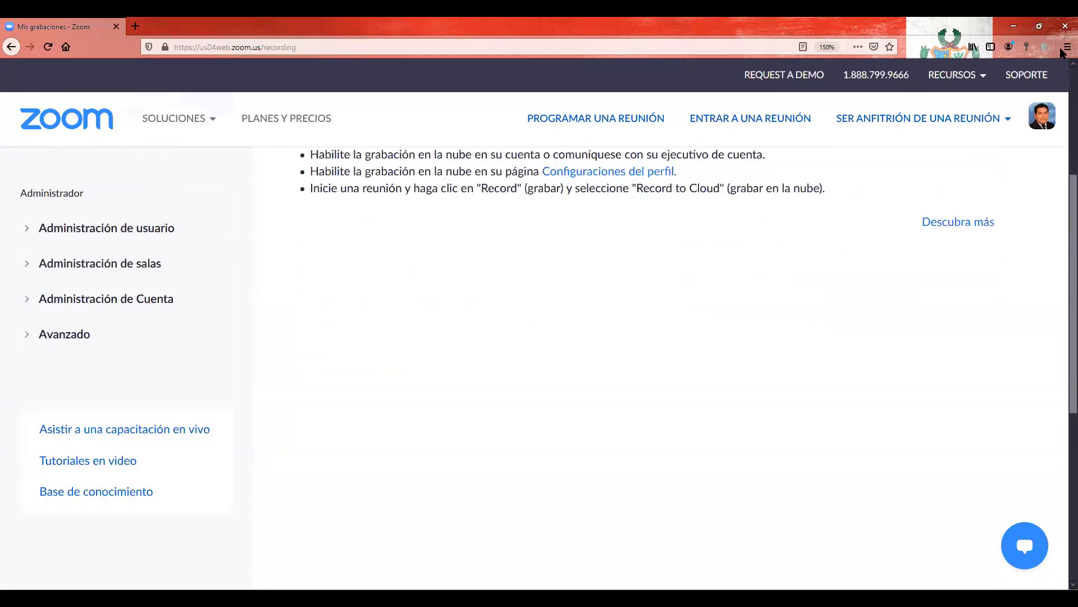
# Step: Reduce Firefox's page zoom step by step down to 100%
pyautogui.click(1068, 47)
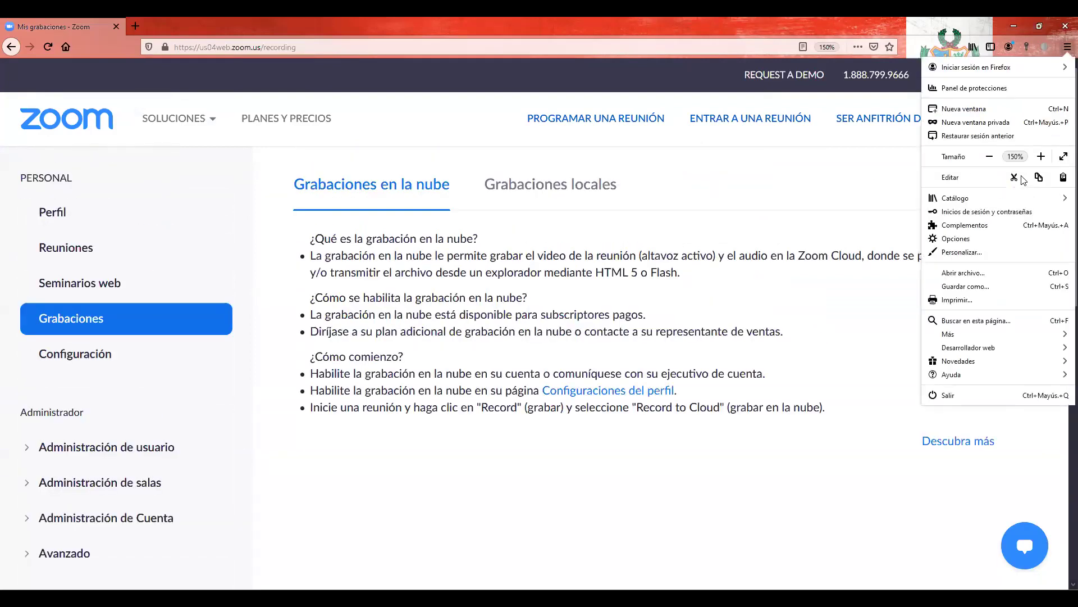
pyautogui.click(990, 157)
pyautogui.click(990, 158)
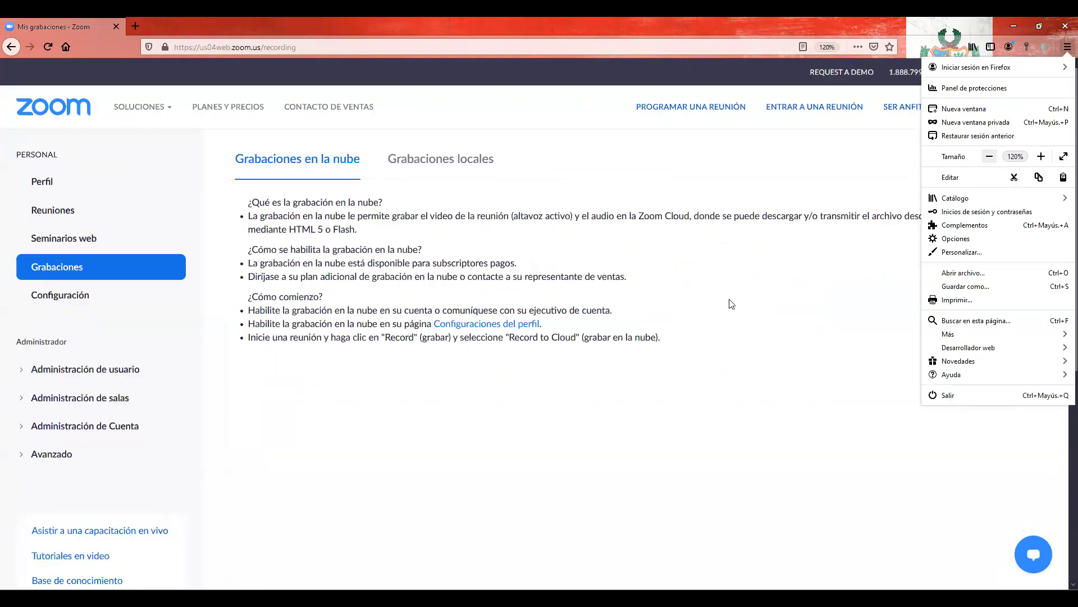
pyautogui.click(990, 157)
pyautogui.click(990, 157)
# Step: Visit the Perfil page, then go back to Grabaciones
pyautogui.click(554, 368)
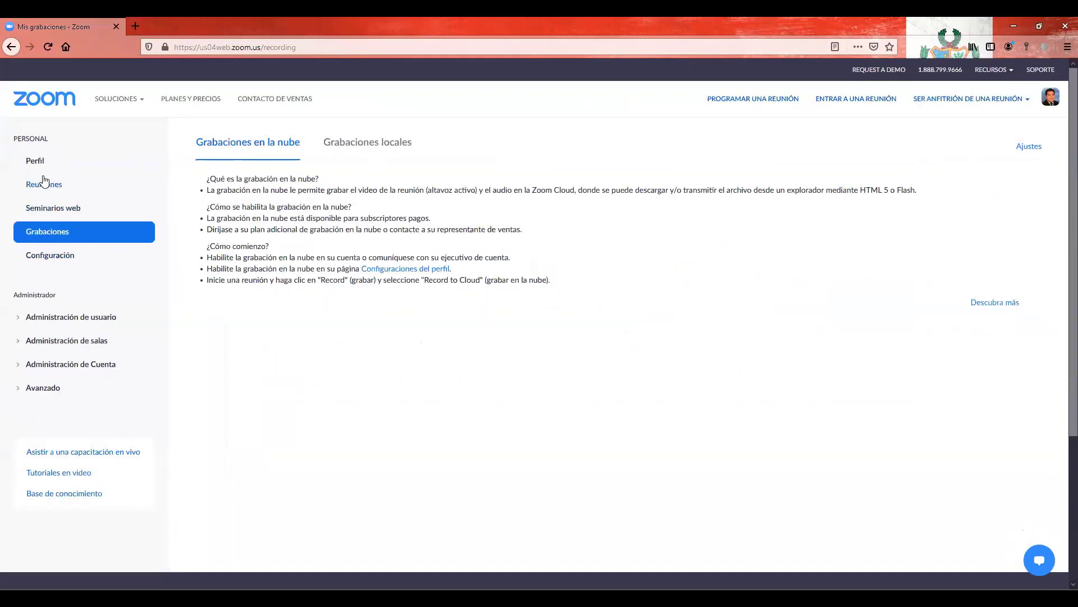
pyautogui.click(47, 166)
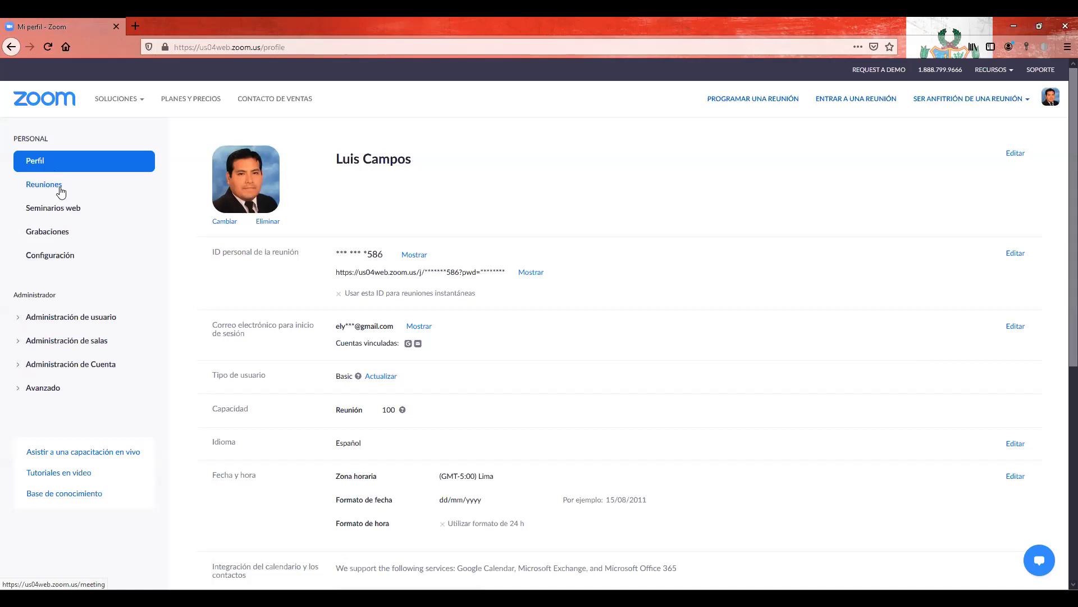
pyautogui.click(62, 234)
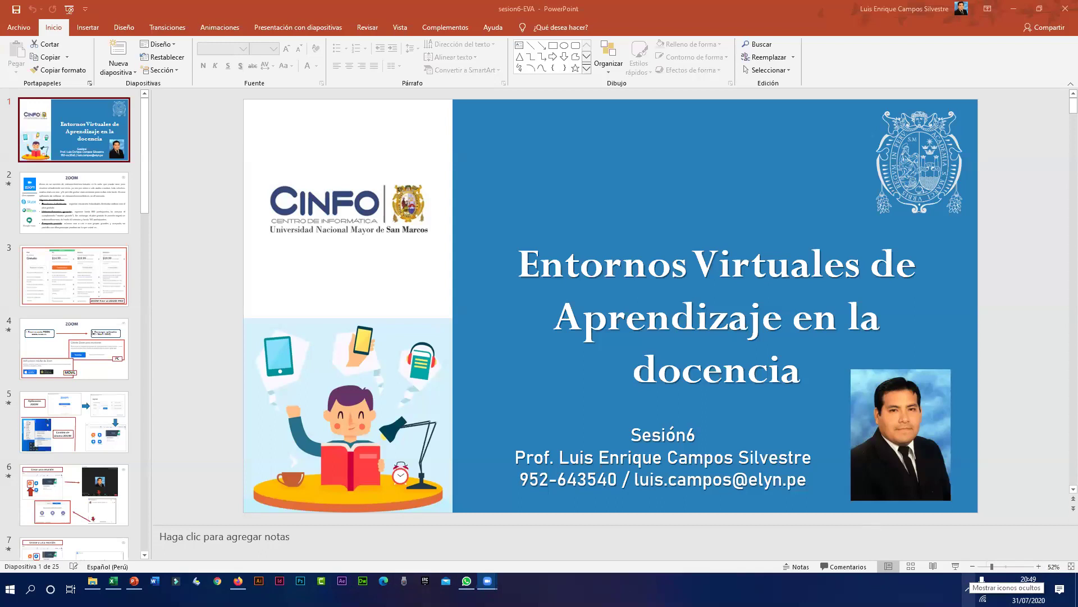
pyautogui.click(967, 588)
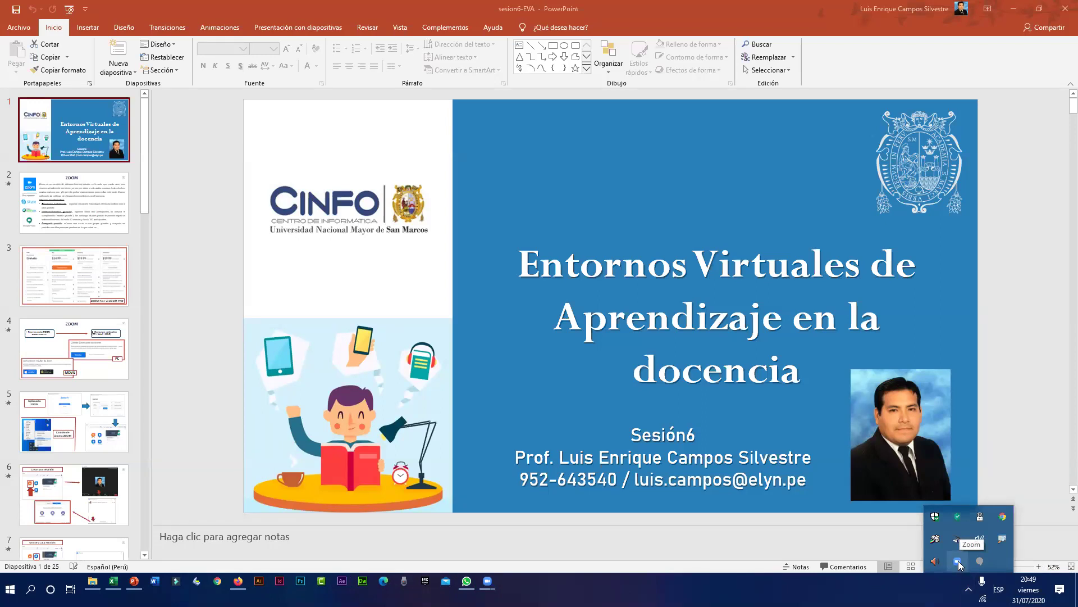
pyautogui.rightClick(958, 561)
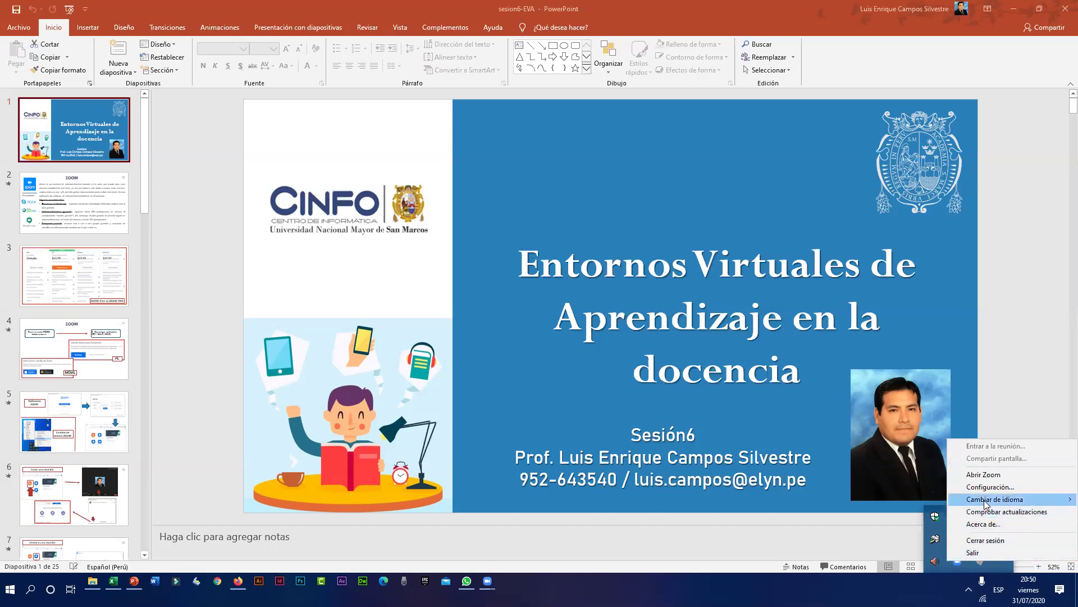
pyautogui.moveTo(984, 502)
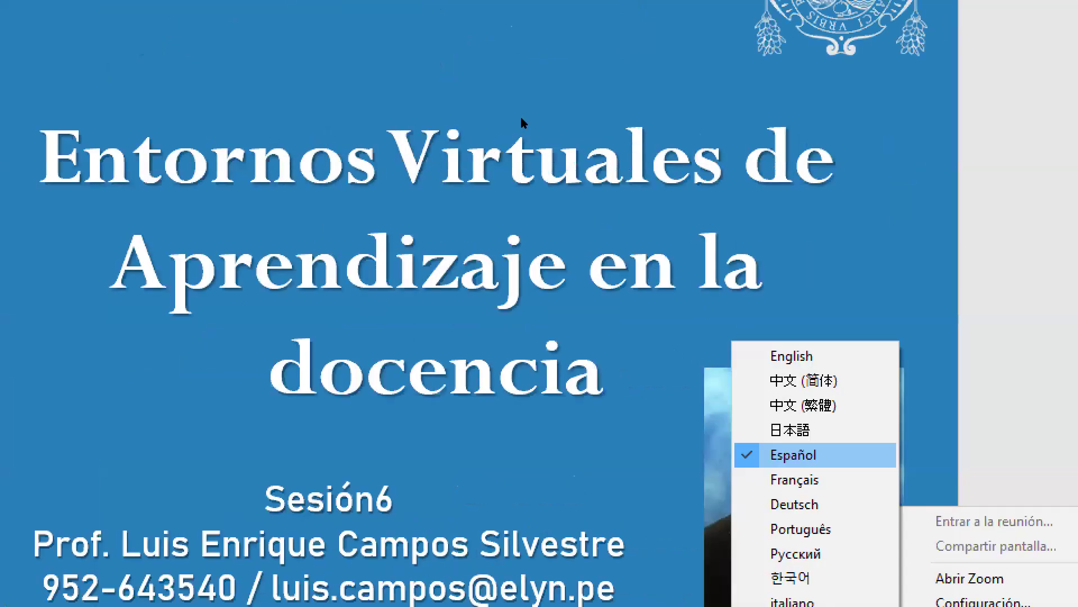
pyautogui.click(522, 123)
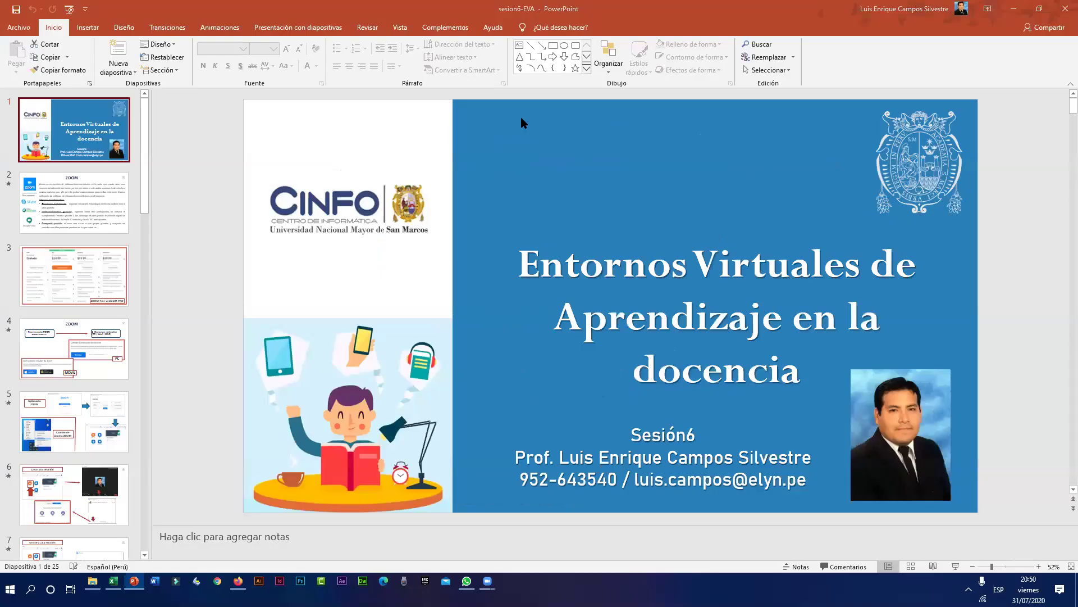